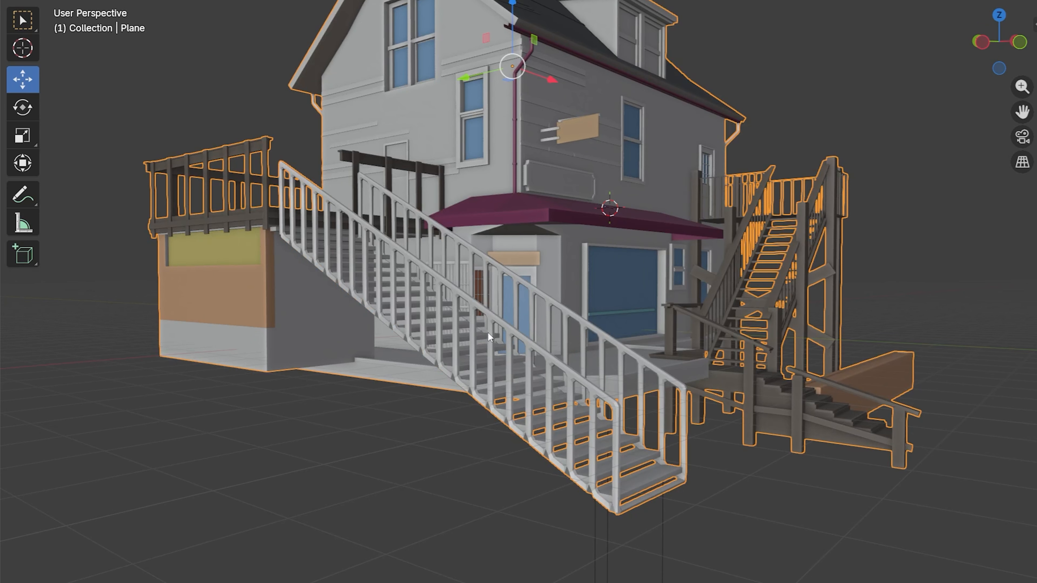
Step: Undo the latest edits to the front staircase railing, back to its solid side panels
scroll(494, 351, down, 2)
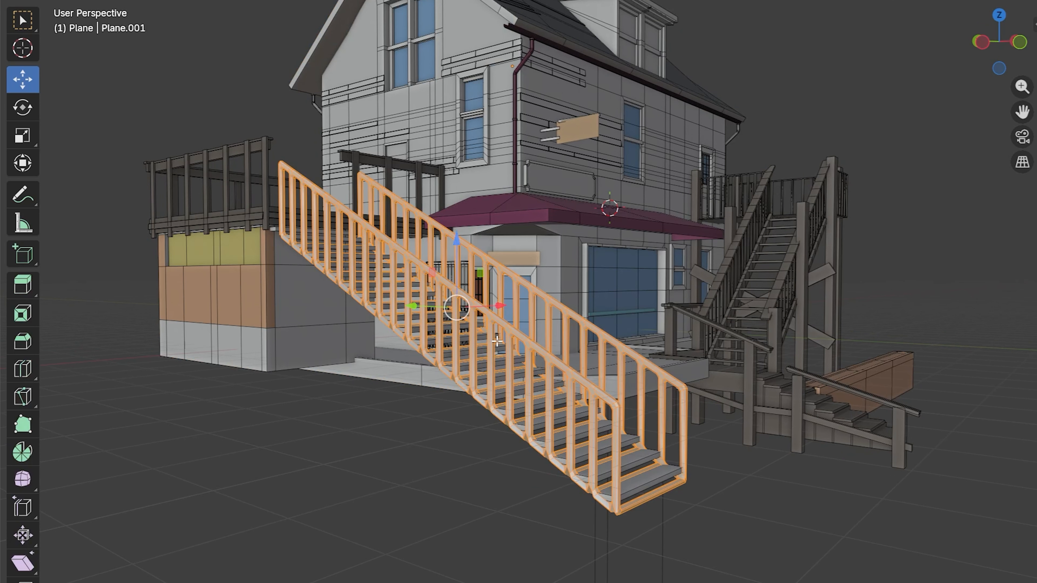
key(ctrl+z)
key(ctrl+z)
key(ctrl+z)
key(ctrl+z)
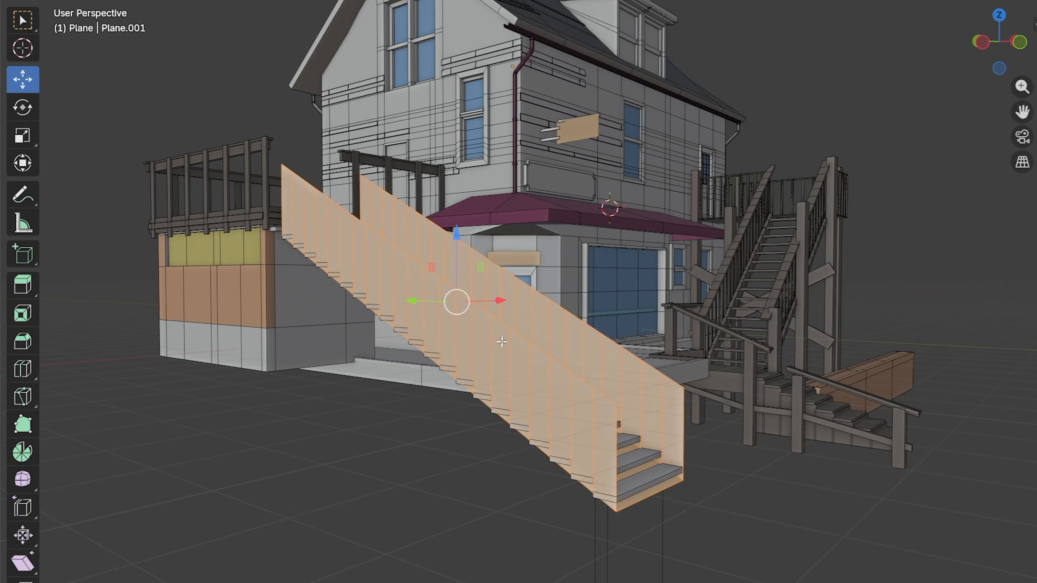
Step: Inset each face of the front stair railing individually and delete the inner faces to leave an open baluster frame
key(i)
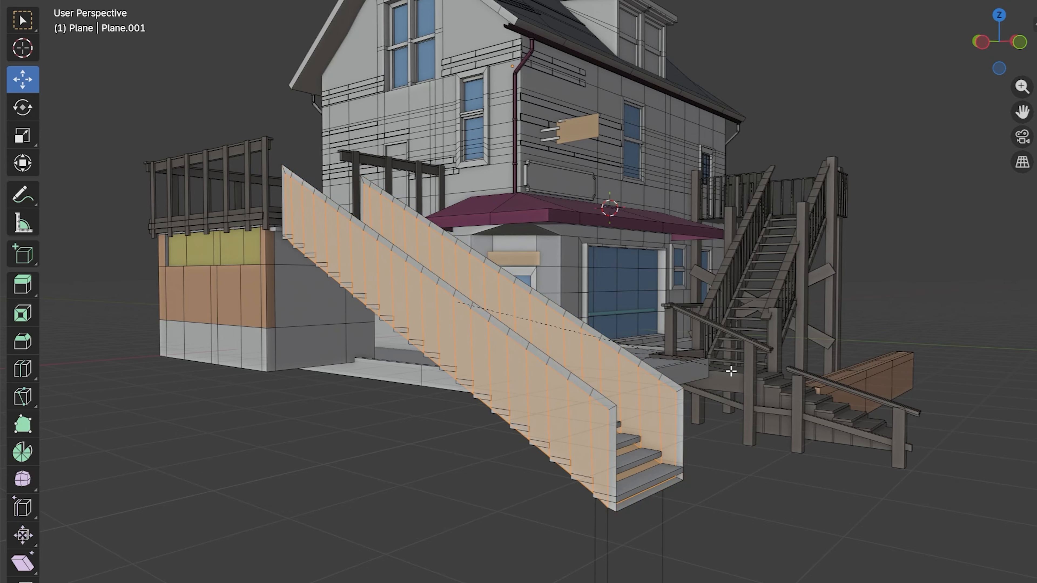
key(Escape)
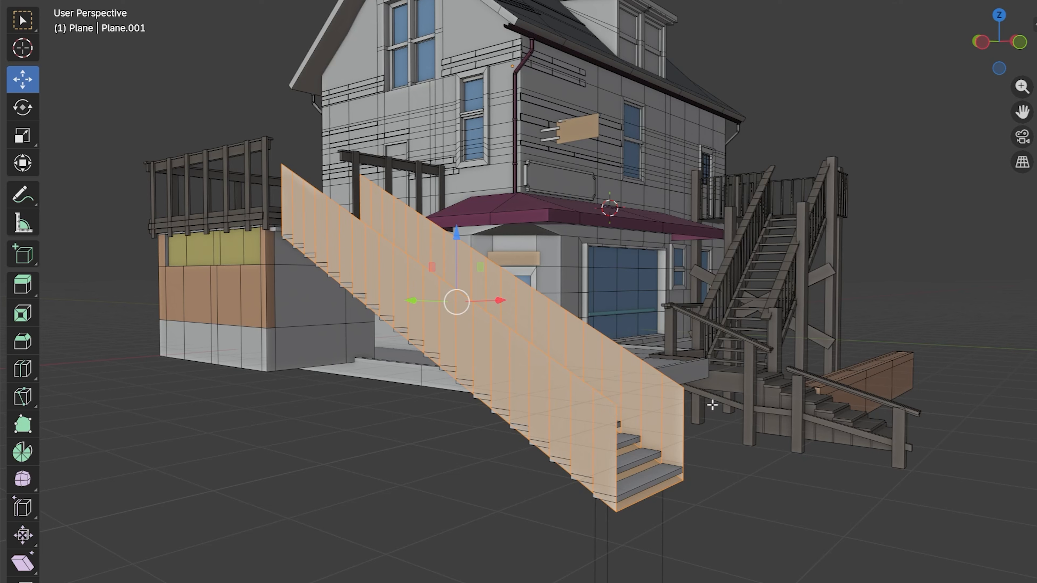
key(i)
key(i)
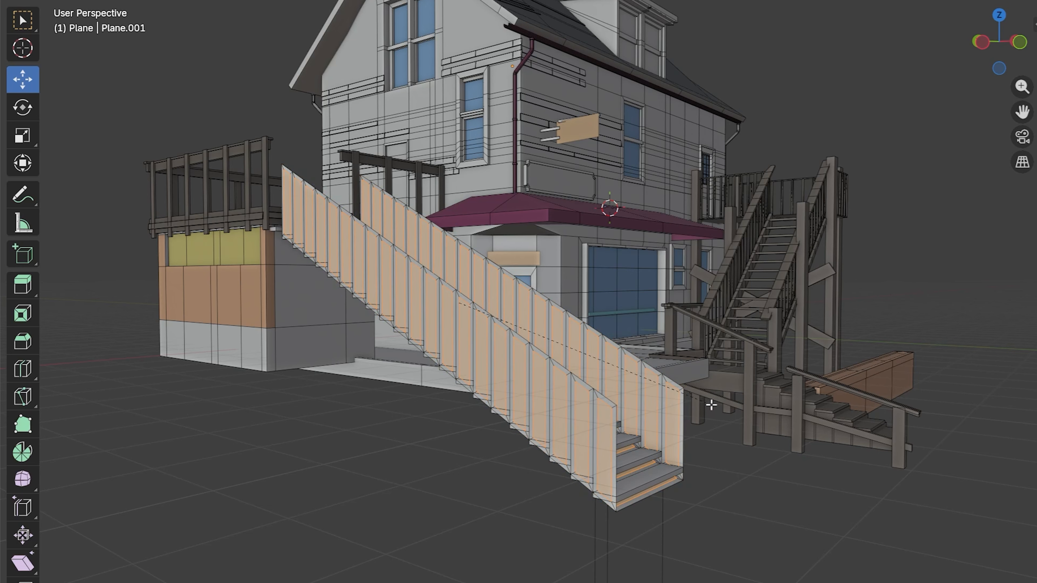
click(712, 406)
key(x)
click(711, 407)
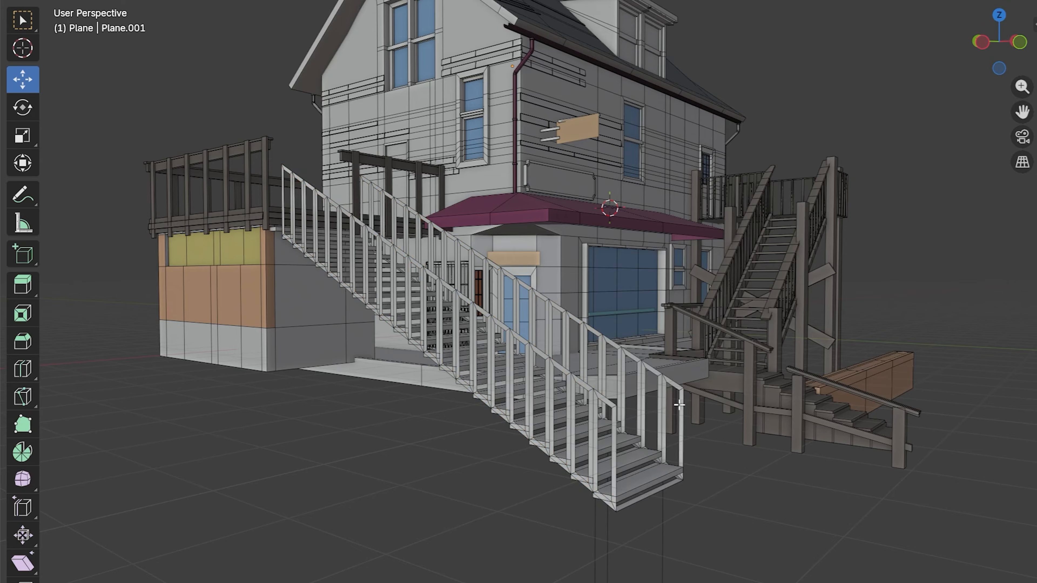
Step: Select the entire linked baluster frame and thicken it by extruding along its normals by about 0.379 m
key(l)
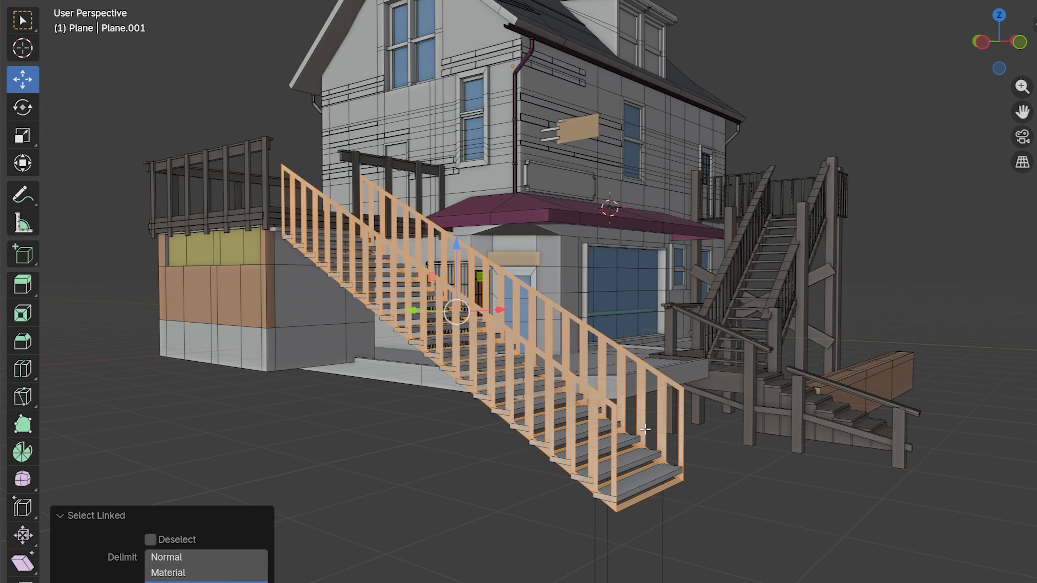
key(alt+e)
click(675, 496)
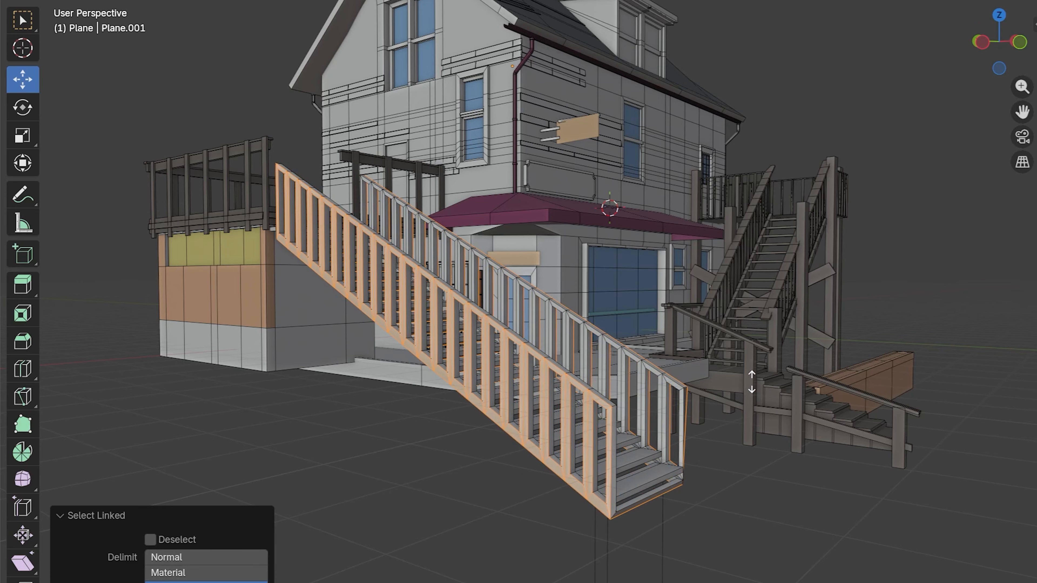
click(717, 395)
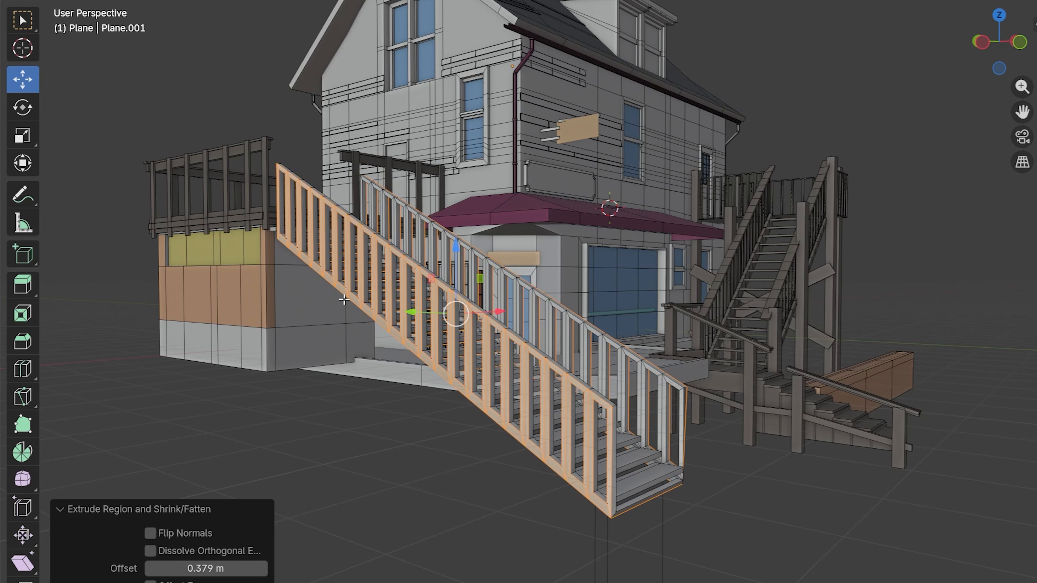
key(Tab)
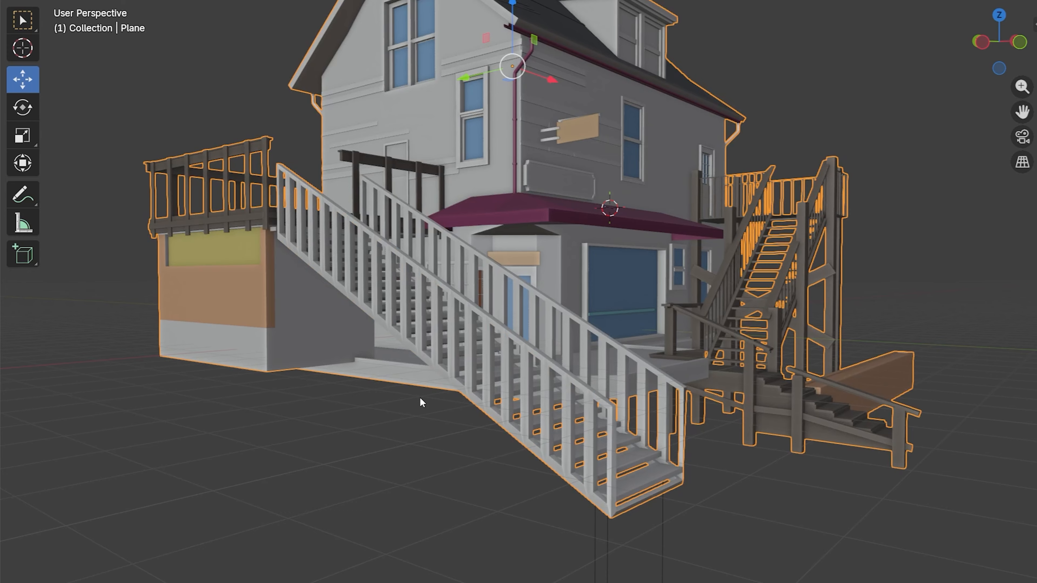
Step: Select the strip of top faces along the near stair railing, from upper to lower end, and duplicate it in place
key(Tab)
middle_drag(355, 181, 249, 228)
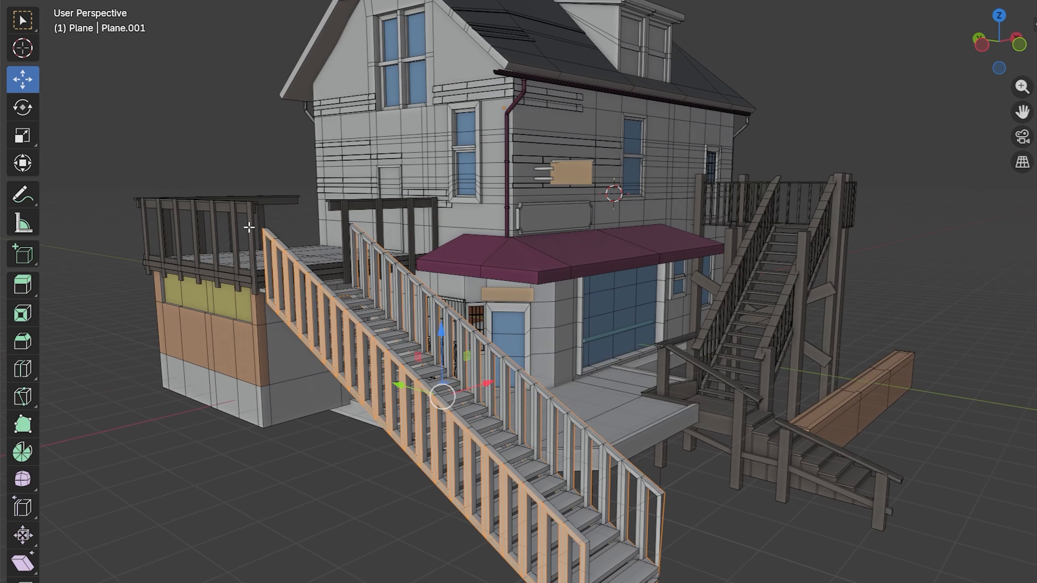
click(271, 233)
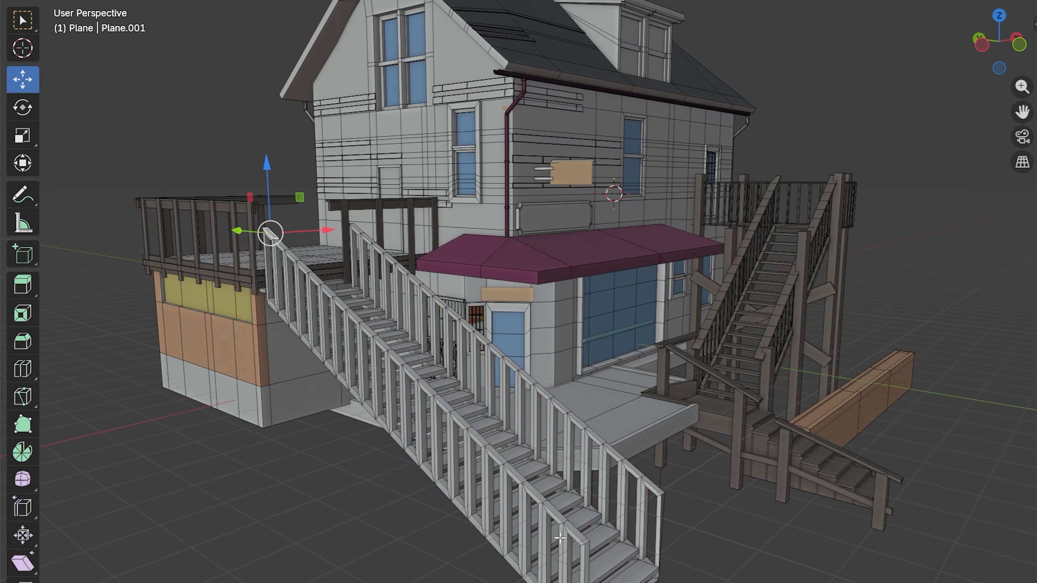
ctrl+click(583, 539)
middle_drag(583, 540, 601, 469)
key(shift+d)
right_click(610, 462)
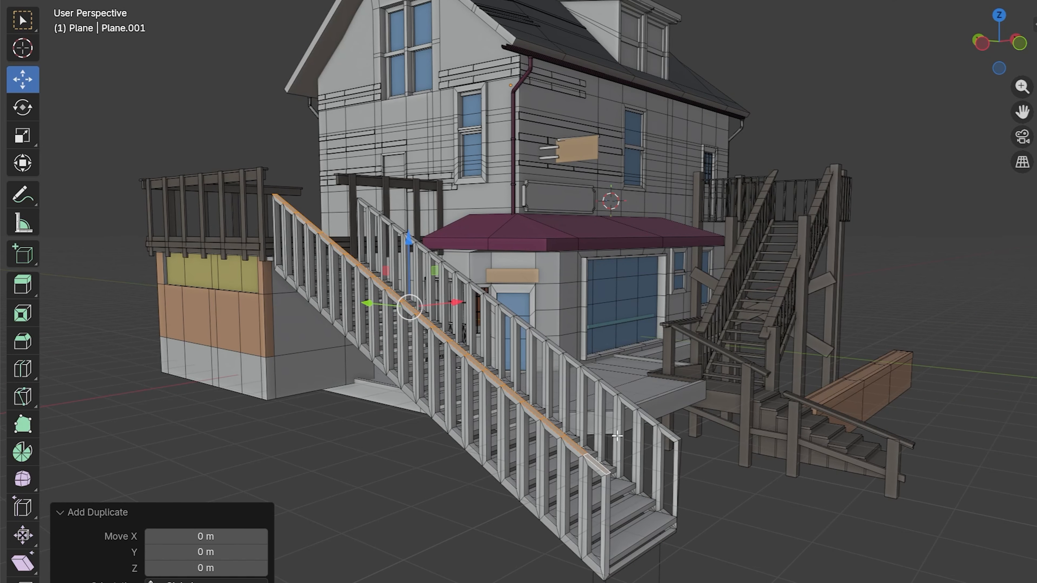
Step: Widen the duplicated strip along X and extrude it about 0.094 m upward in Z to form a handrail
key(g)
key(x)
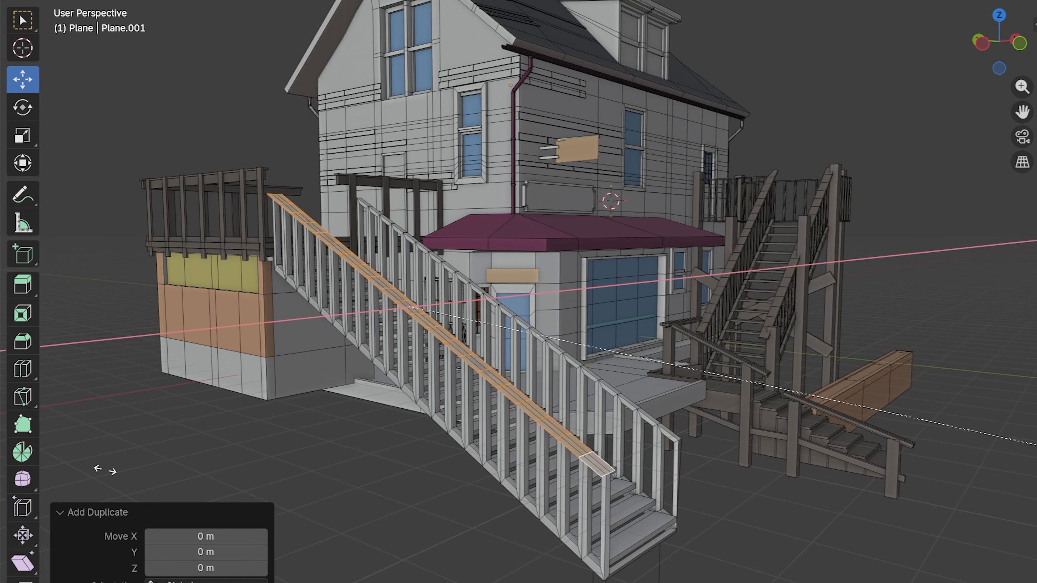
click(65, 479)
key(e)
key(z)
click(70, 474)
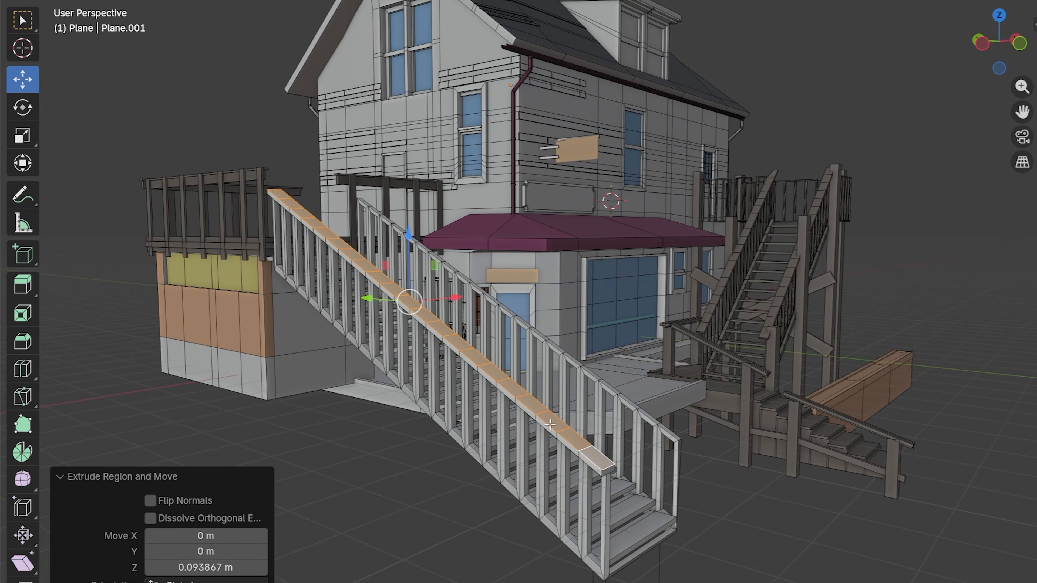
Step: Duplicate the finished handrail along X onto the opposite stair railing
key(l)
key(shift+d)
key(x)
click(624, 396)
Step: Select the linked baluster frame of both railings, scale it slightly, and return to Object Mode
click(658, 462)
key(l)
key(s)
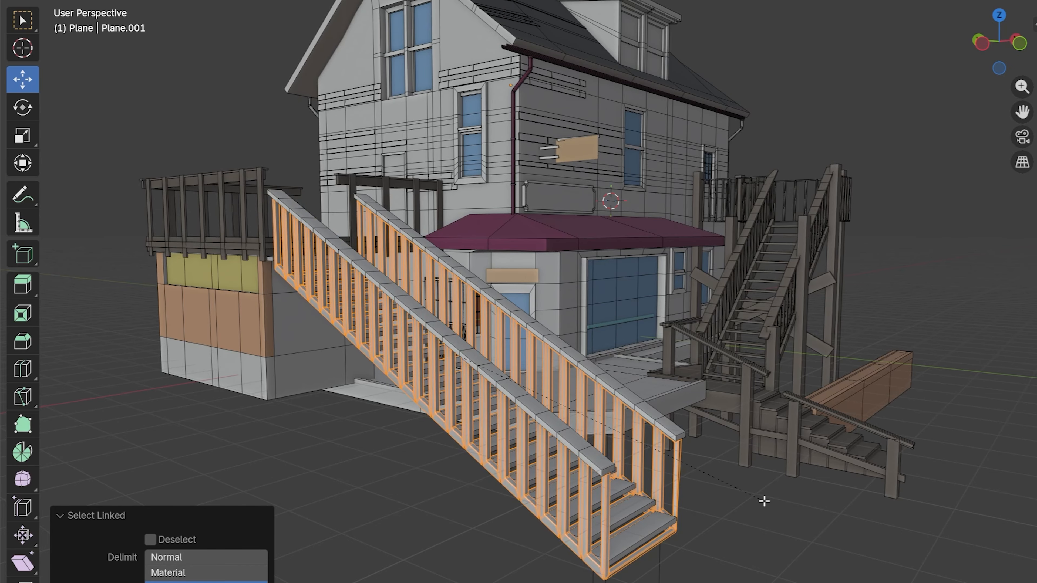
click(764, 501)
key(Tab)
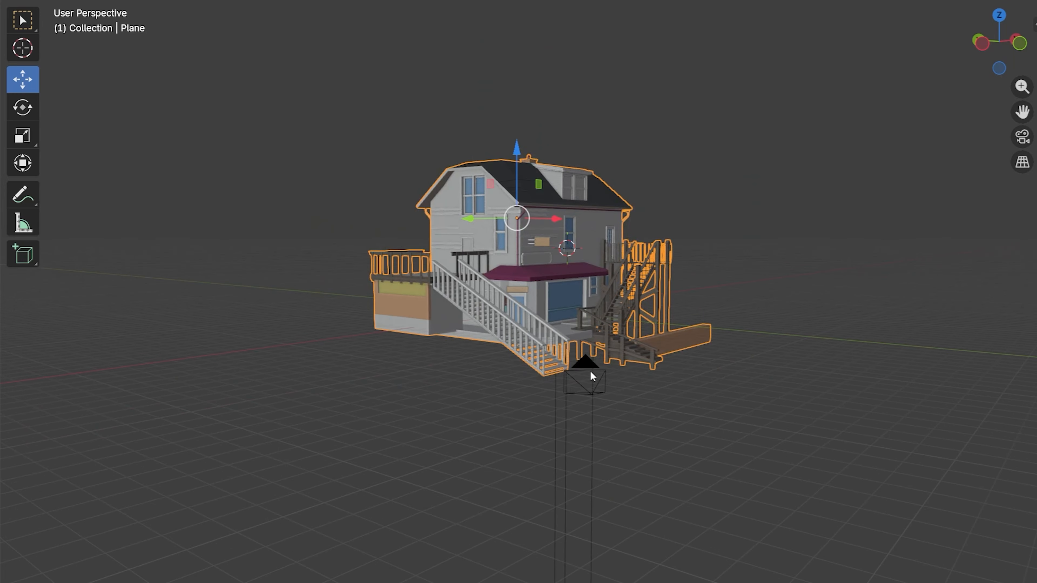
scroll(590, 371, up, 1)
scroll(552, 374, up, 1)
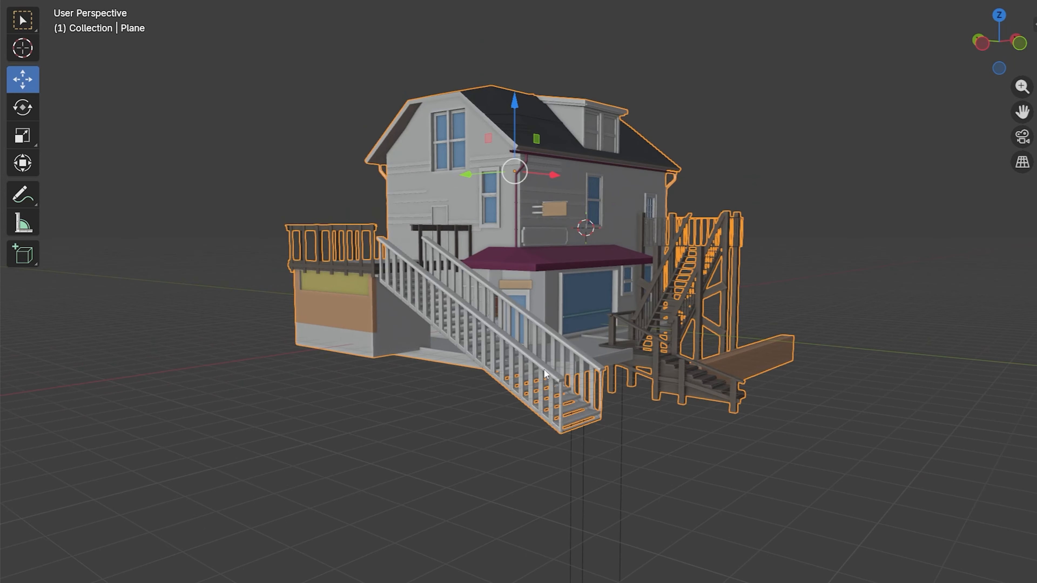
scroll(636, 384, up, 1)
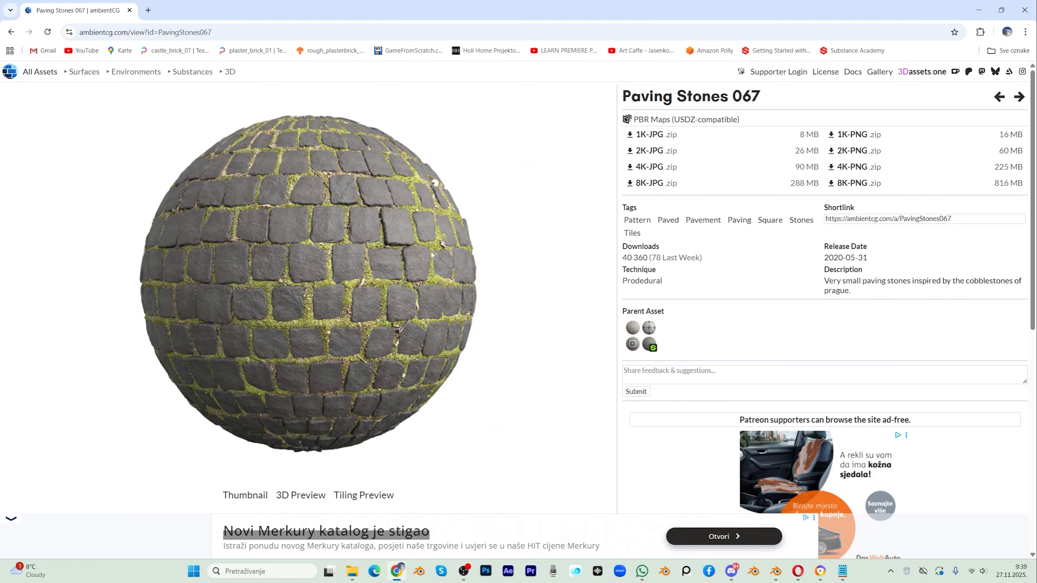
Step: Switch to Blender and start a Principled Texture Setup for the plane's material from the PavingStones067_8K-JPG folder
mouse_move(775, 571)
click(726, 531)
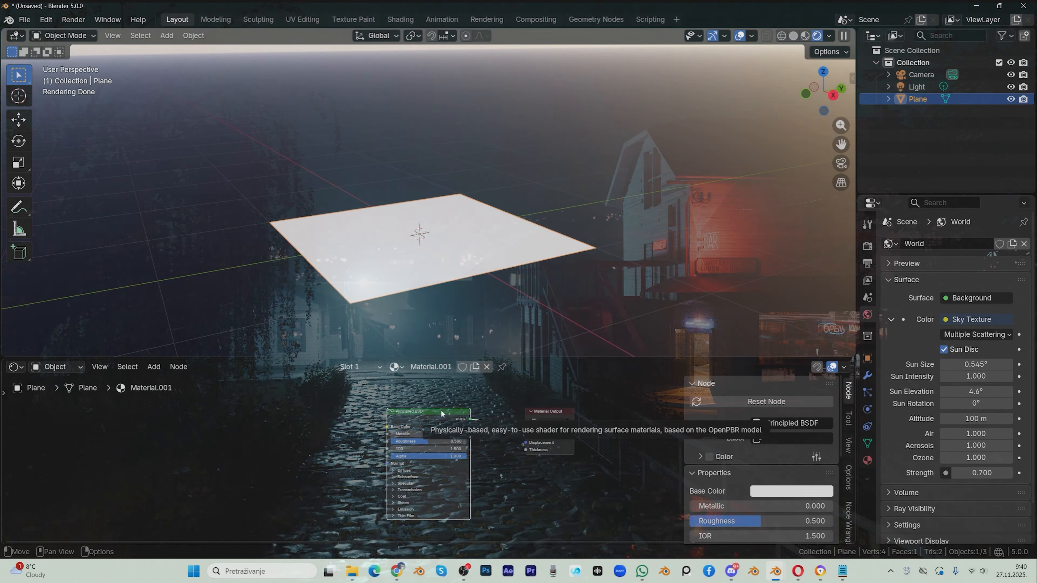
key(ctrl+shift+t)
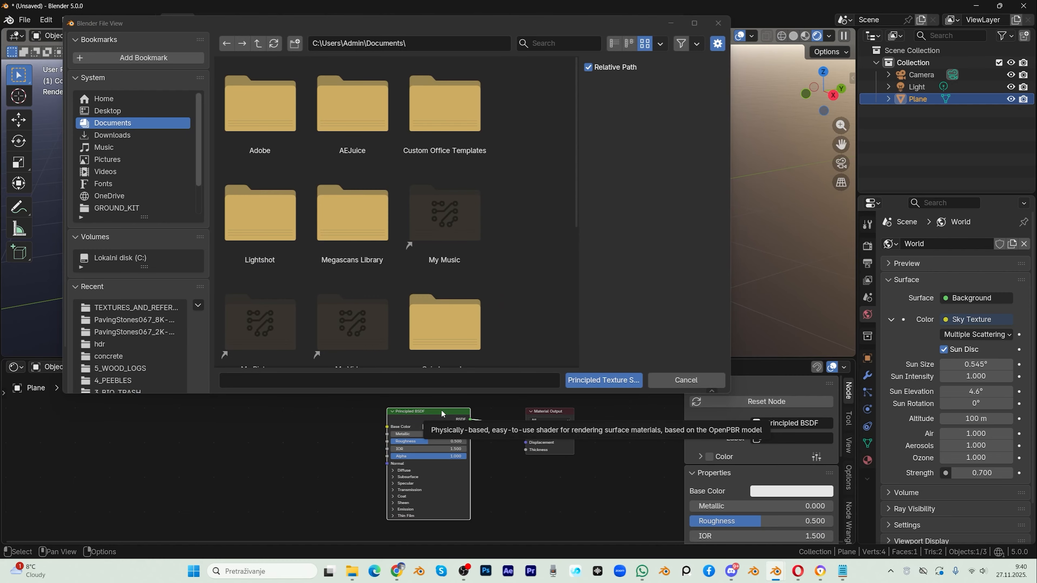
click(411, 42)
text(D_REFERENCES\AMBIENT_CG\PavingStones067_8K-JPG)
key(Return)
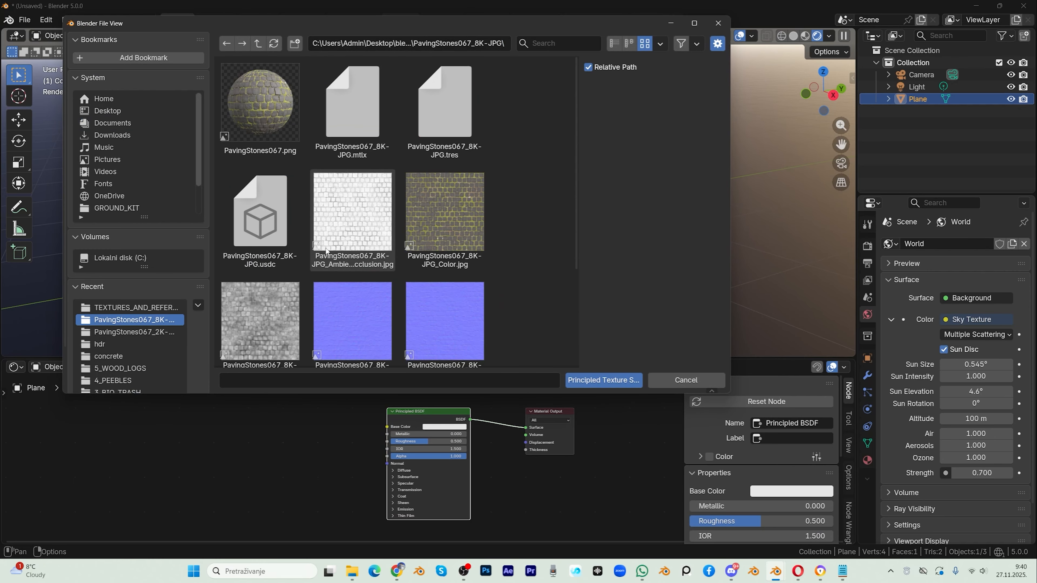
Step: Select the paving stone texture maps in the folder and load them into the plane's Principled BSDF material
scroll(258, 245, down, 3)
key(a)
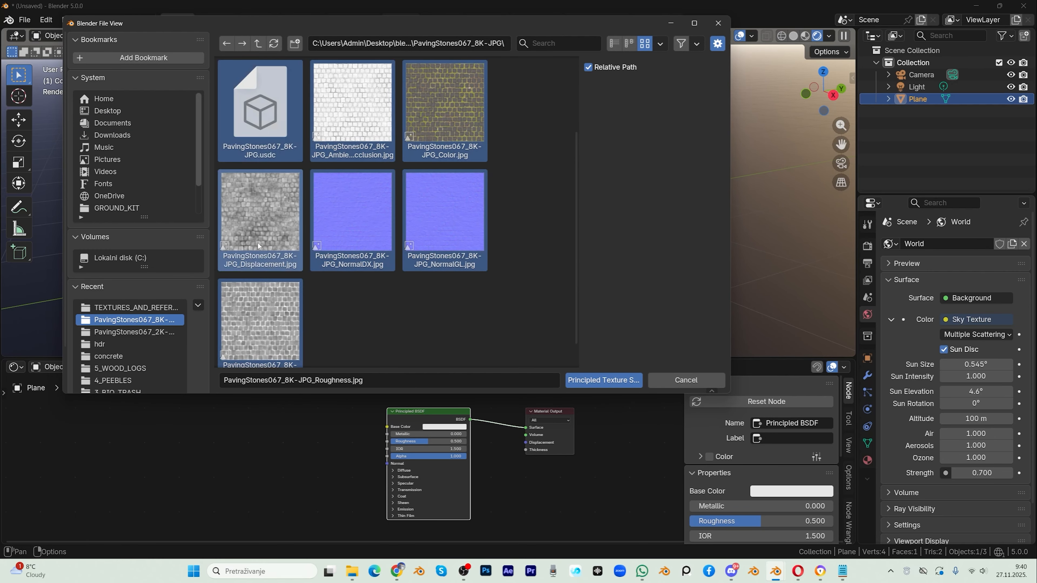
ctrl+click(260, 110)
click(603, 380)
Step: Widen the Ambient Occlusion and Base Color texture nodes and arrange Base Color above Ambient Occlusion
drag(357, 407, 399, 407)
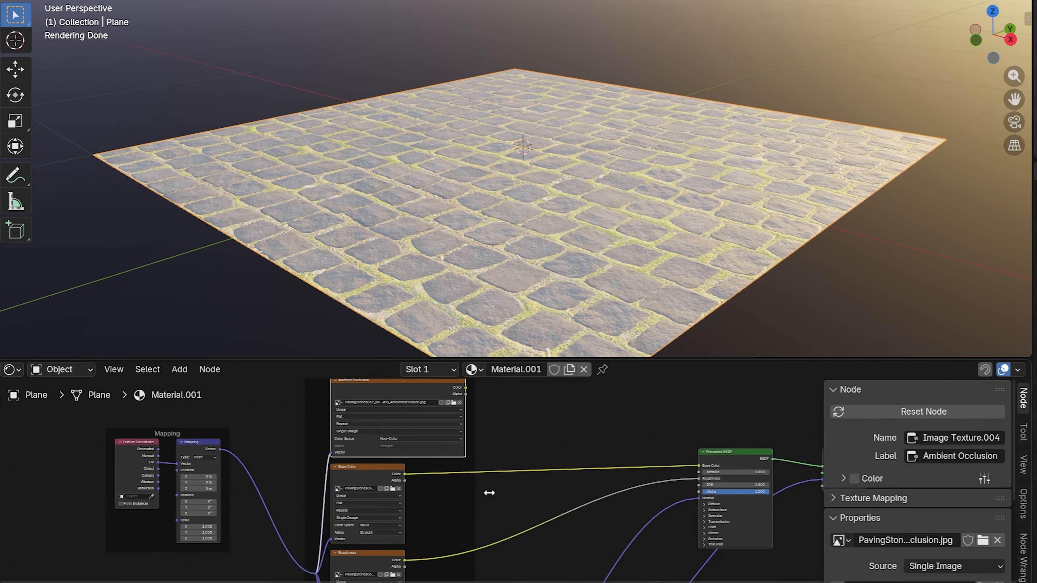
drag(341, 472, 357, 467)
drag(432, 492, 444, 431)
drag(422, 384, 438, 468)
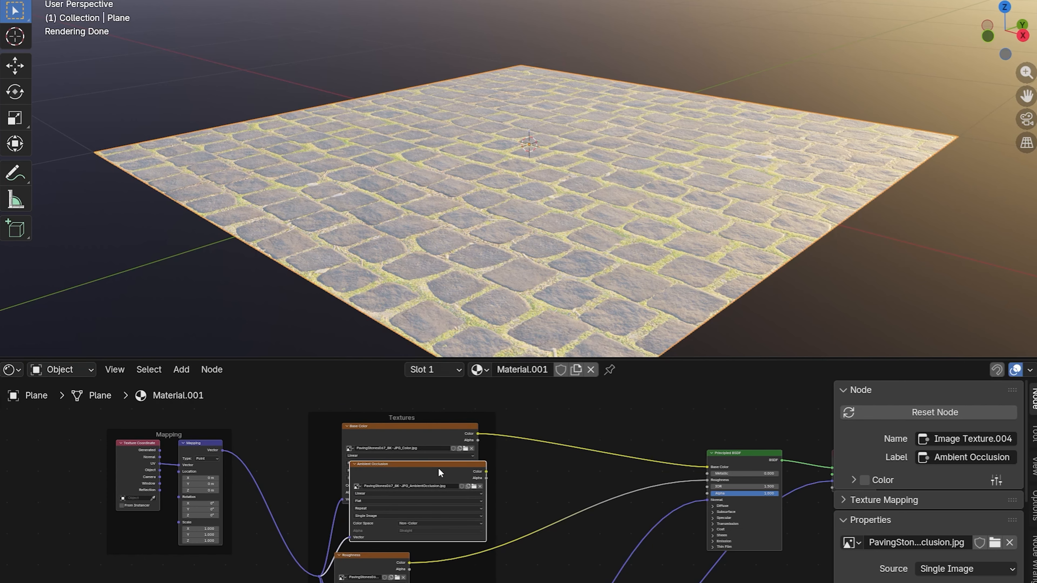
drag(437, 427, 442, 458)
middle_drag(511, 517, 517, 456)
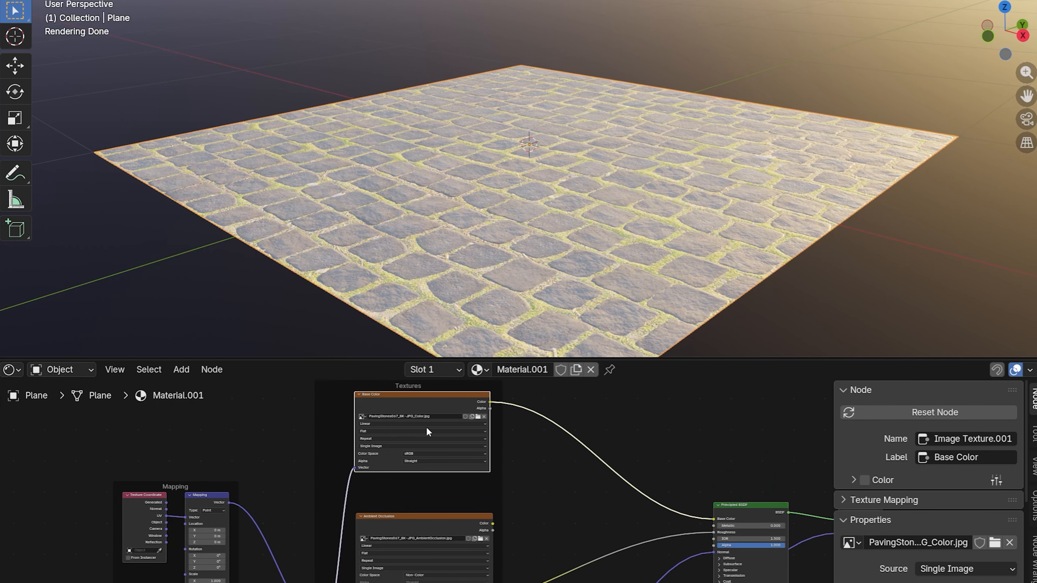
Step: Combine the Base Color and Ambient Occlusion textures through a Mix node feeding the shader's Base Color, and expand that node
ctrl+shift+right_drag(427, 430, 433, 528)
key(g)
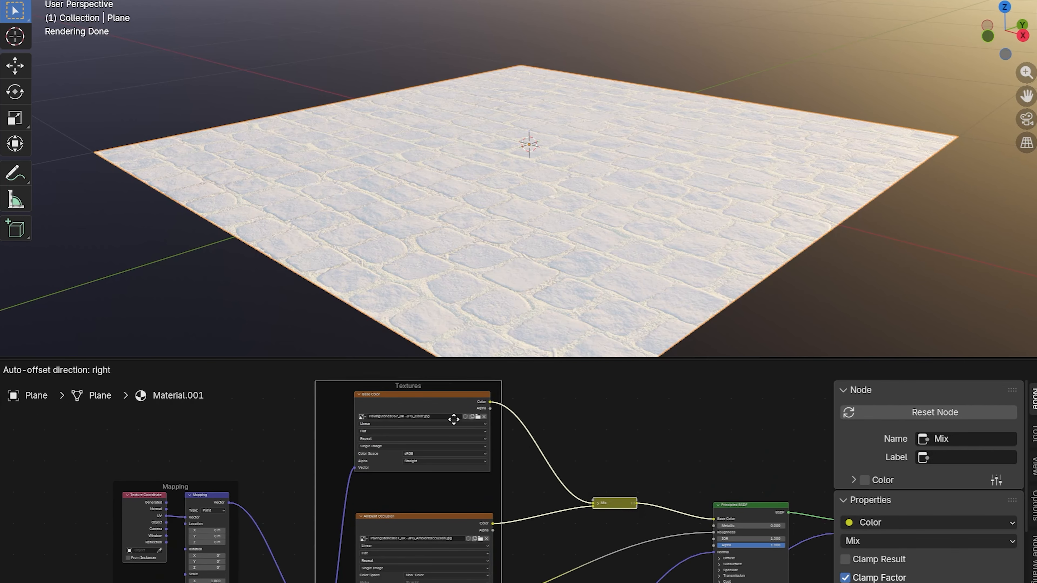
click(454, 419)
scroll(571, 465, up, 5)
scroll(668, 501, up, 1)
middle_drag(668, 501, 575, 439)
click(529, 444)
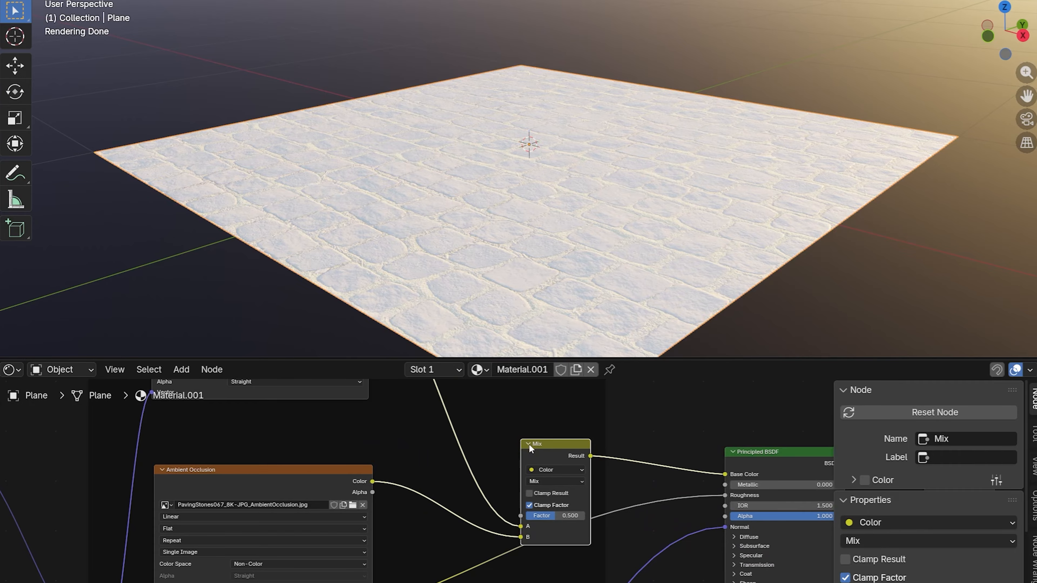
Step: Keep the Mix node's data type as Color, set its blend mode to Multiply and its factor to 1.000
click(557, 471)
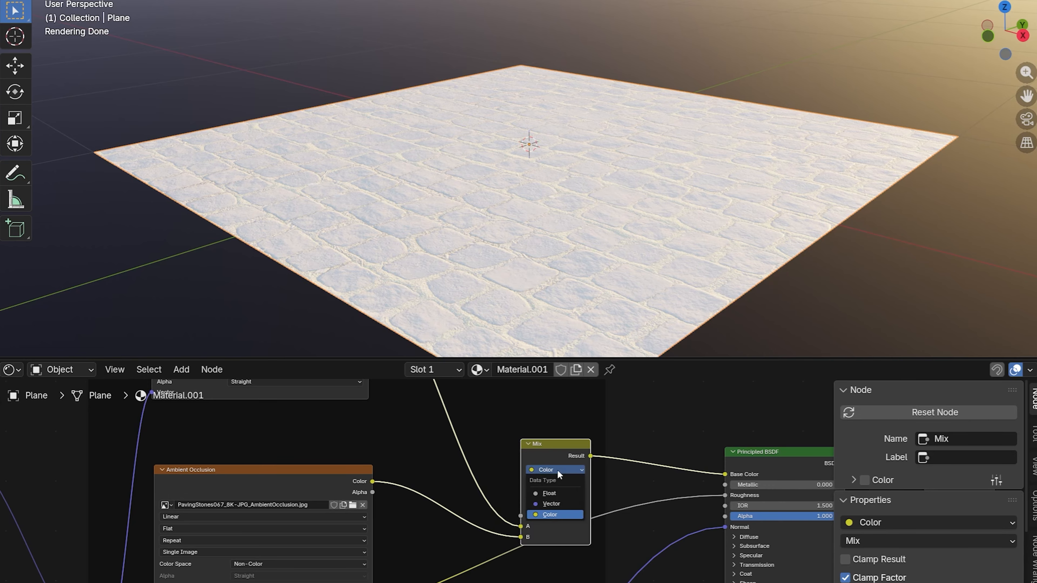
click(556, 515)
click(555, 483)
click(546, 394)
drag(554, 516, 587, 515)
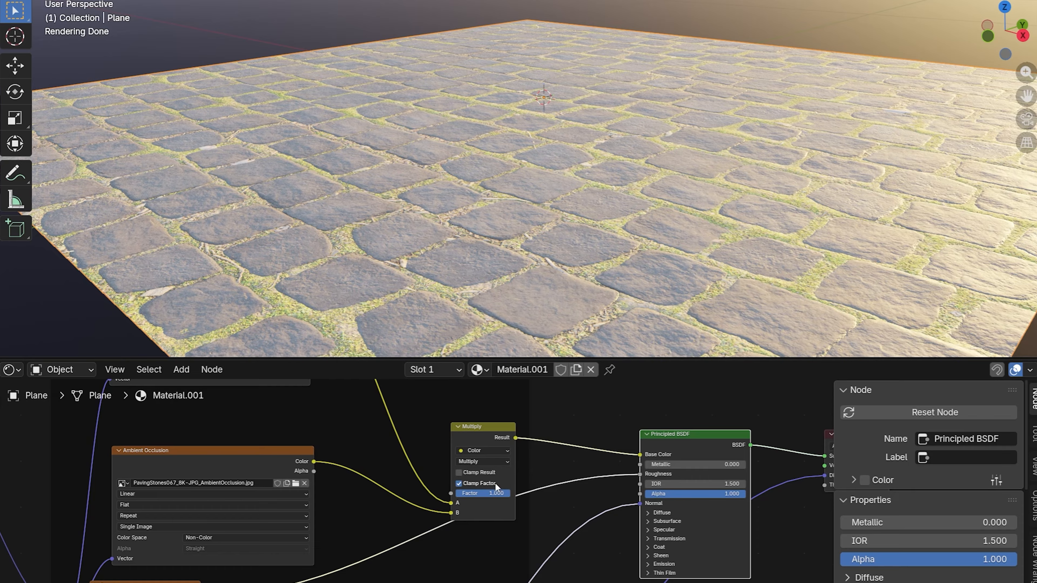
mouse_move(496, 493)
mouse_down()
mouse_move(440, 493)
mouse_move(510, 492)
mouse_up()
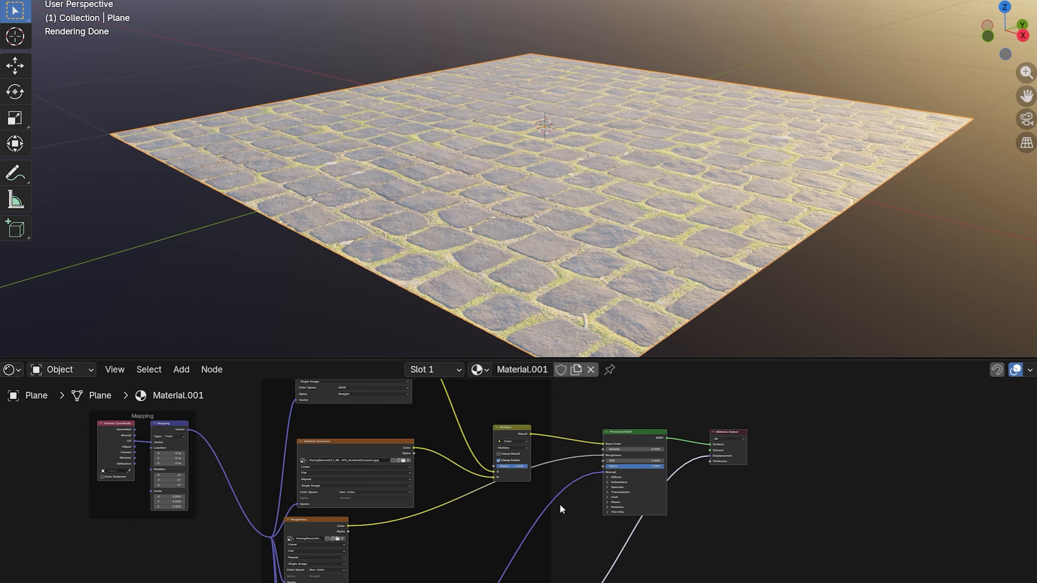
Step: Delete the Normal texture node together with its Normal Map node from the paving material
middle_drag(568, 526, 594, 412)
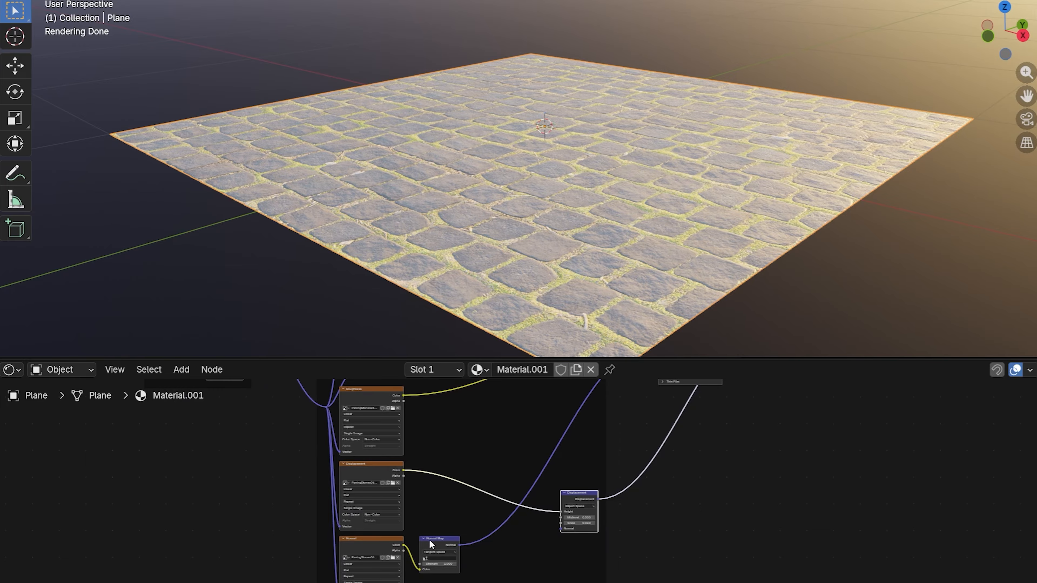
drag(458, 558, 391, 568)
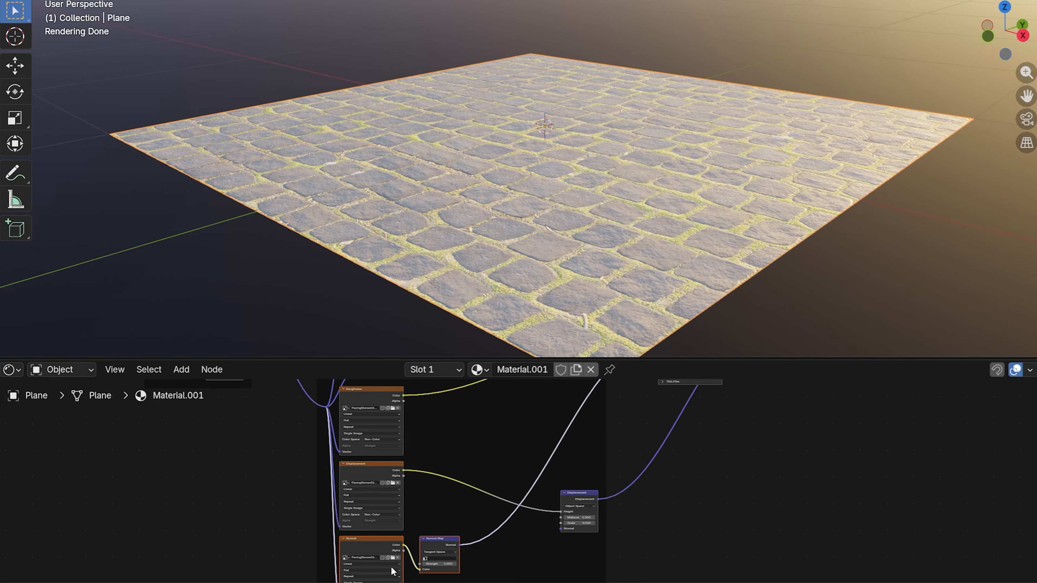
key(x)
middle_drag(648, 435, 578, 498)
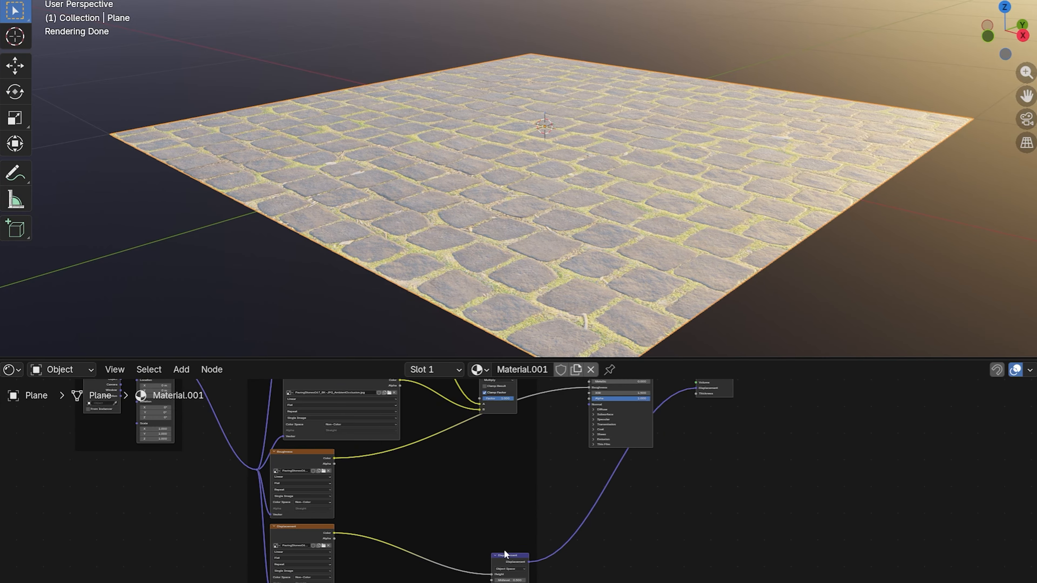
Step: Move the Displacement node up, closer to the Principled BSDF
drag(506, 554, 519, 476)
scroll(680, 448, up, 2)
middle_drag(681, 448, 684, 478)
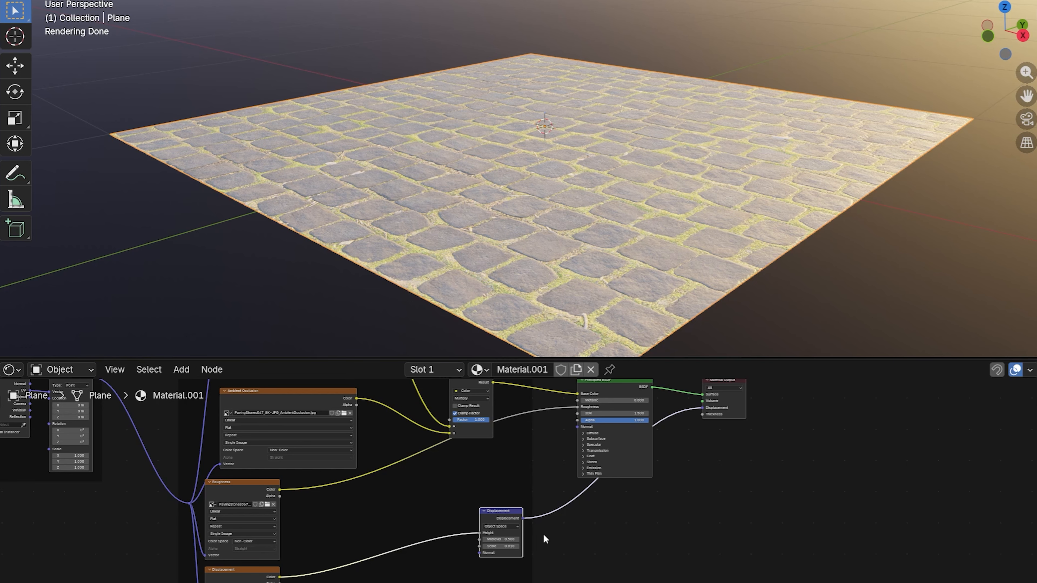
Step: Set the paving material's surface displacement method to Displacement and Bump
scroll(565, 524, up, 2)
middle_drag(703, 523, 653, 500)
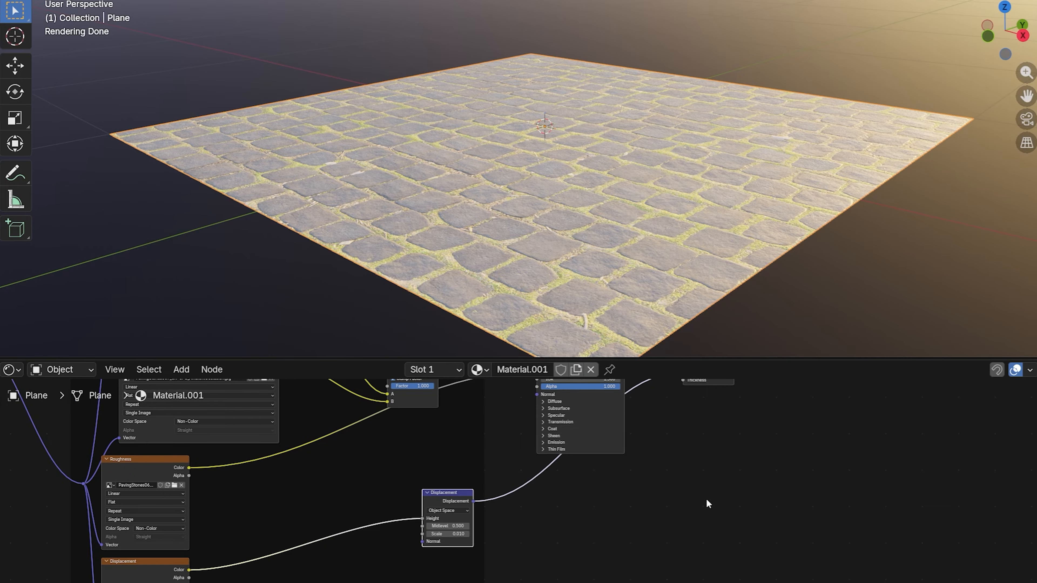
key(n)
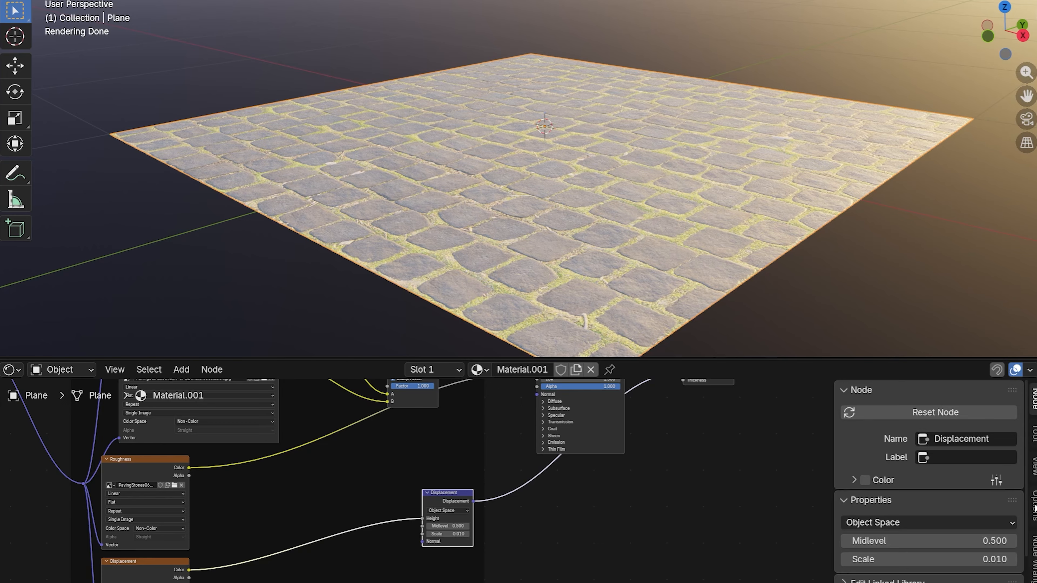
click(1033, 507)
click(859, 393)
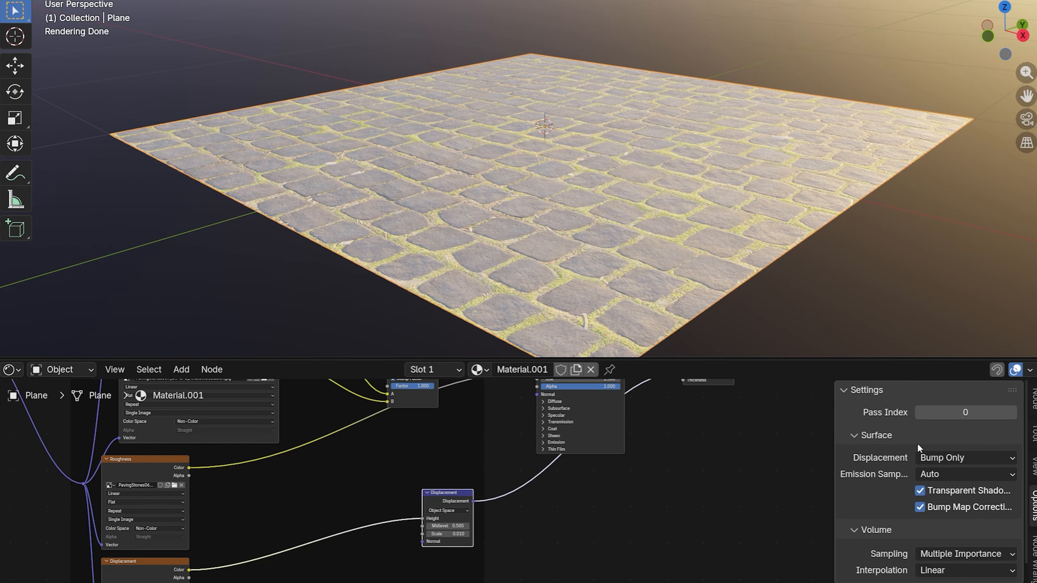
click(951, 458)
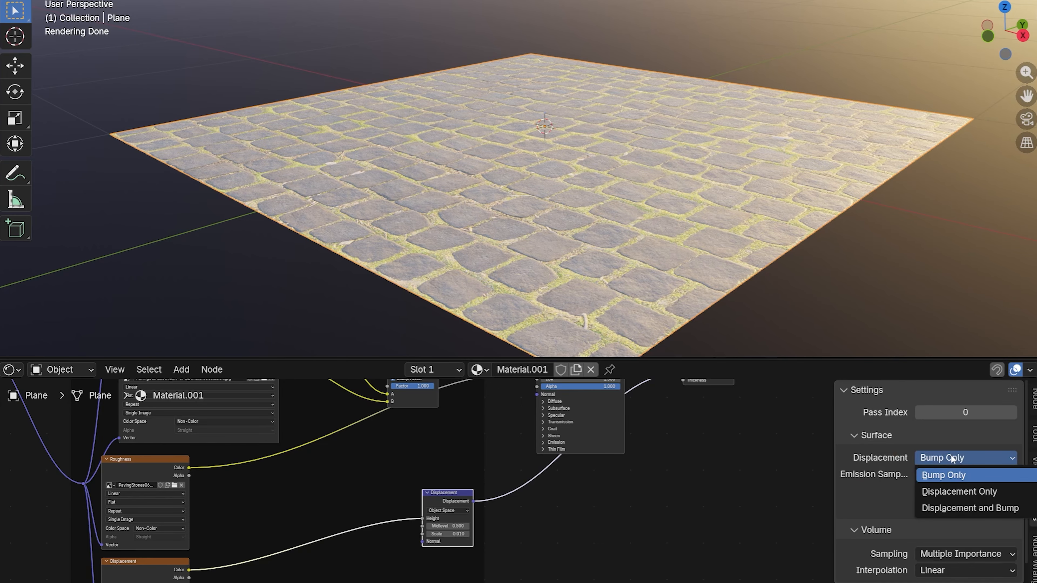
click(948, 509)
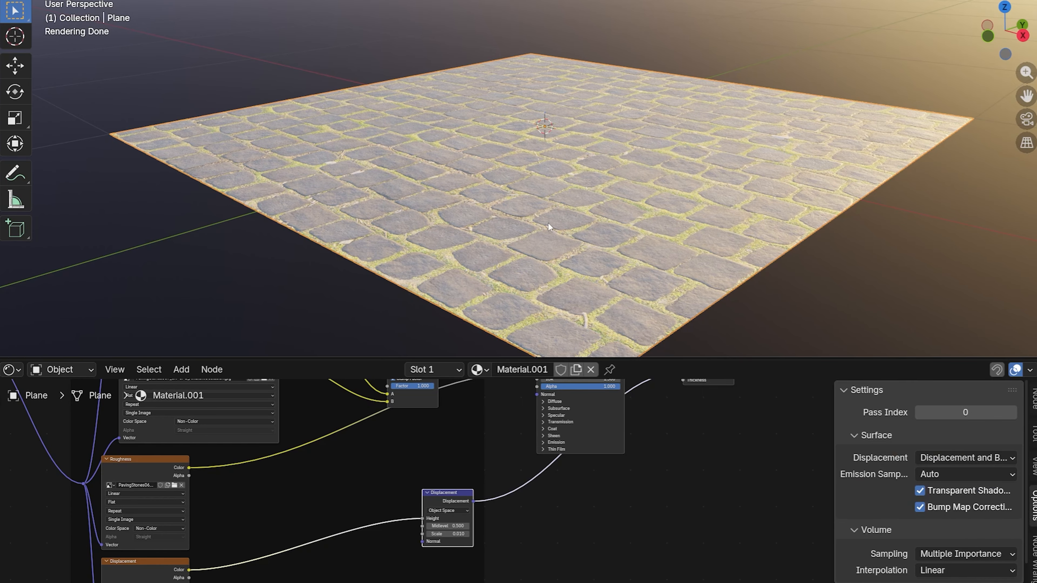
Step: Subdivide the plane's mesh repeatedly into a 16 × 16 grid of faces and return to Object Mode
key(Tab)
right_click(559, 181)
click(508, 199)
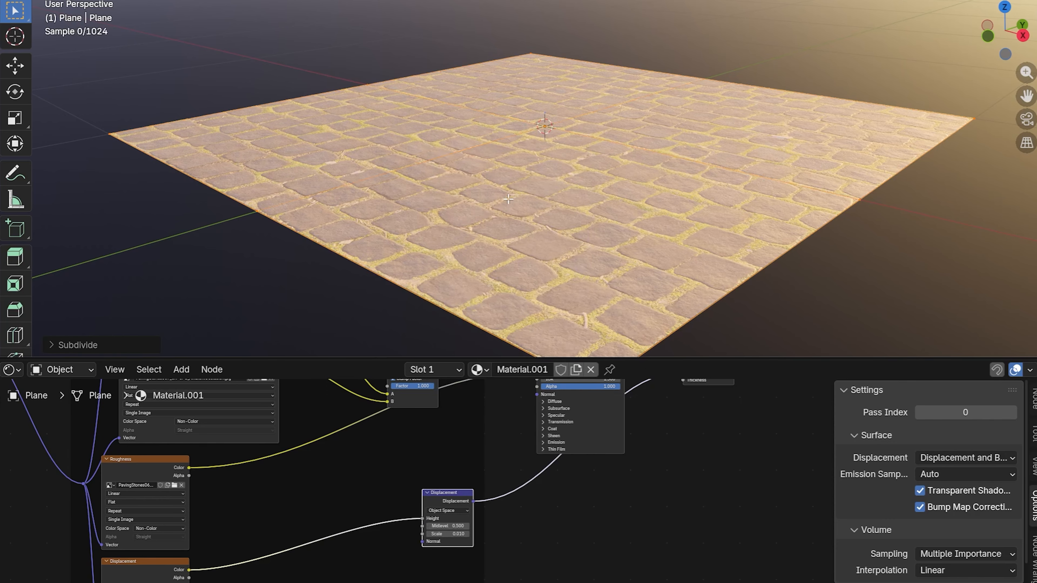
right_click(536, 178)
click(537, 178)
right_click(552, 176)
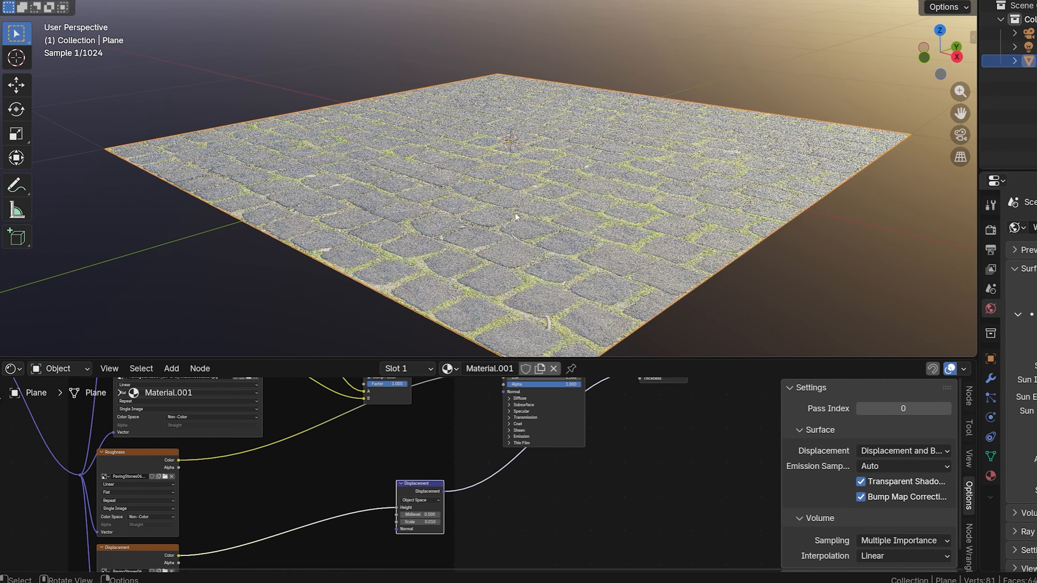
Step: Add a Subdivision Surface modifier to the plane, set to Simple with 6 viewport levels
text(sub)
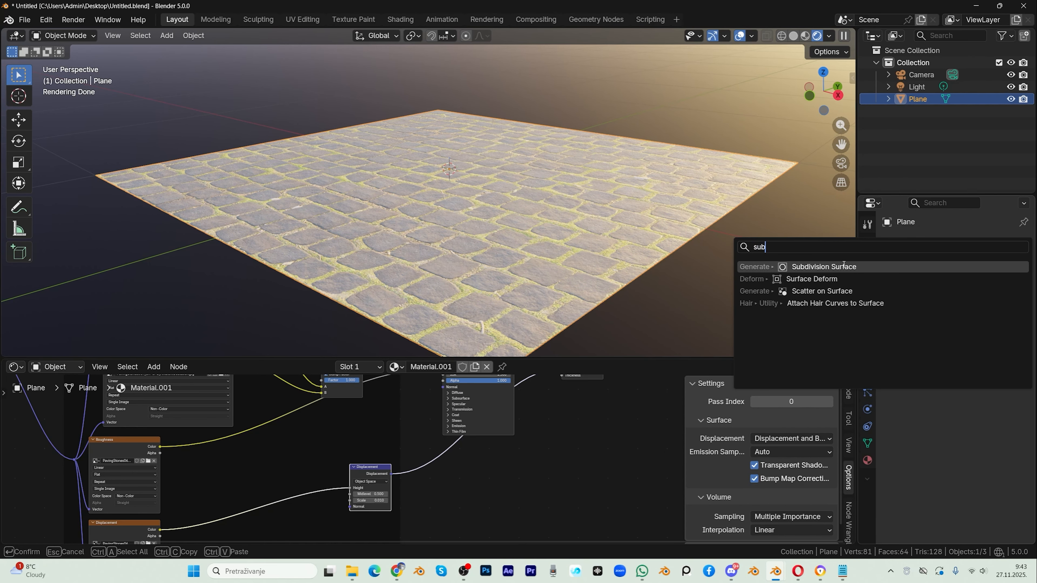
click(834, 271)
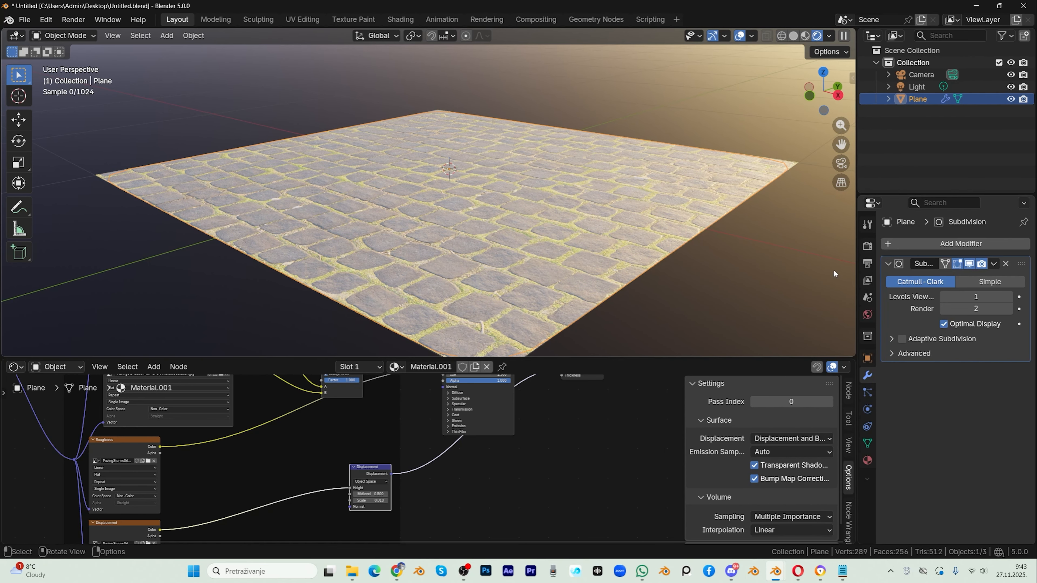
click(1007, 297)
click(990, 282)
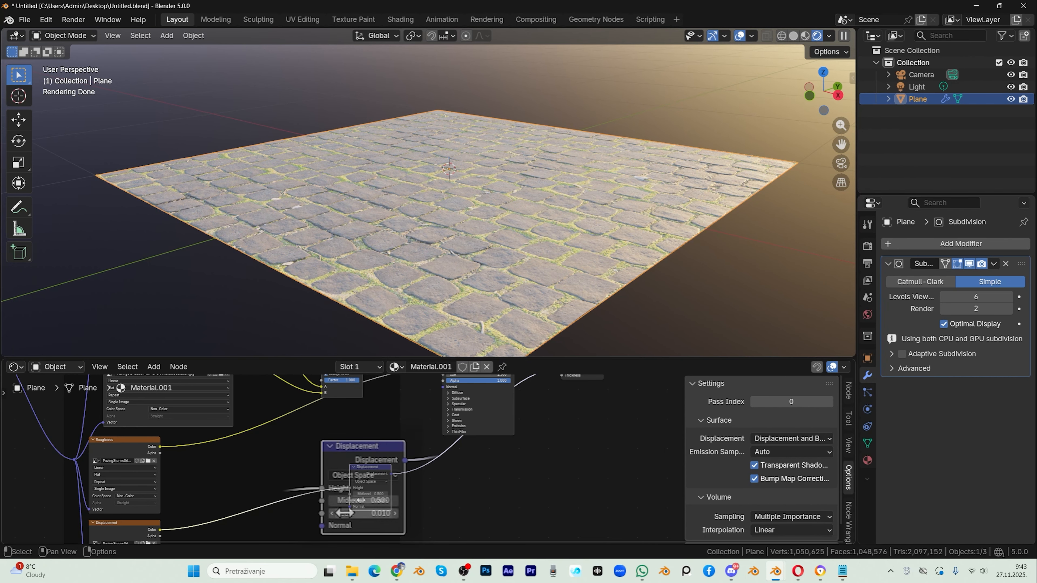
Step: Set the Displacement node's Scale to 0.070
double_click(360, 500)
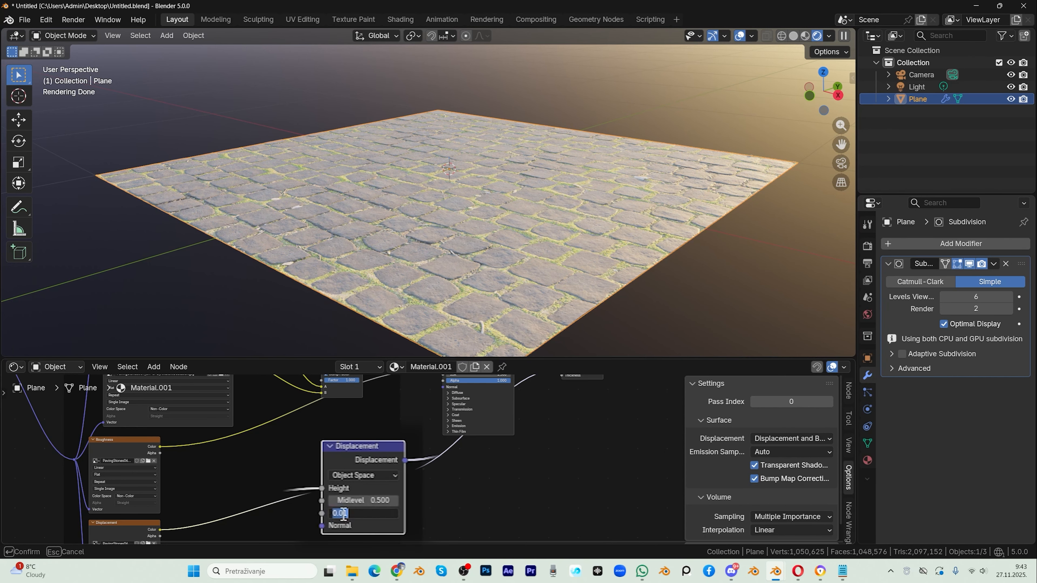
click(345, 515)
key(Delete)
text(7)
key(Return)
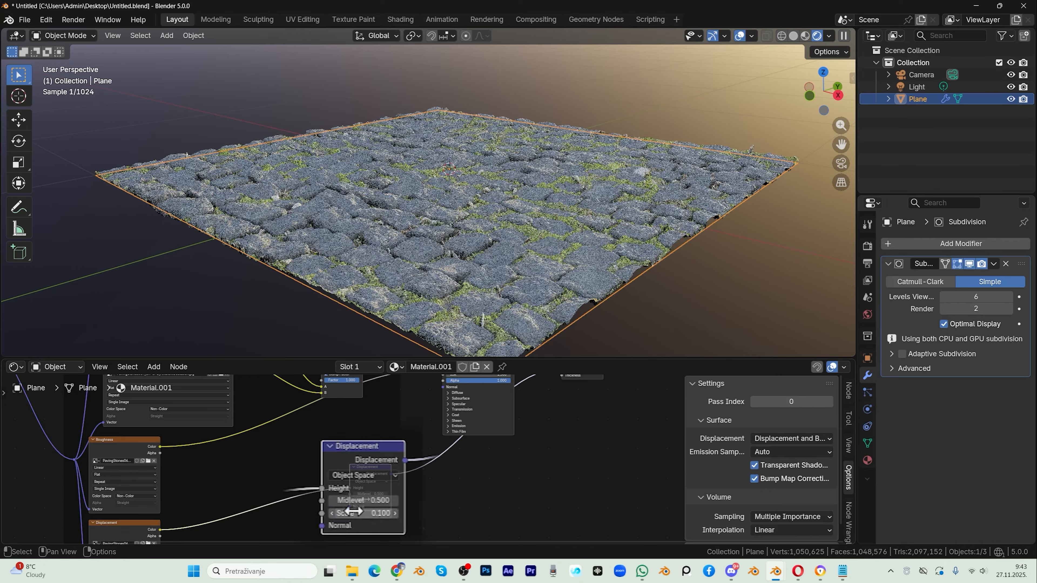
Step: Remove the Subdivision modifier from the plane and set the material's displacement method back to Bump Only
click(794, 36)
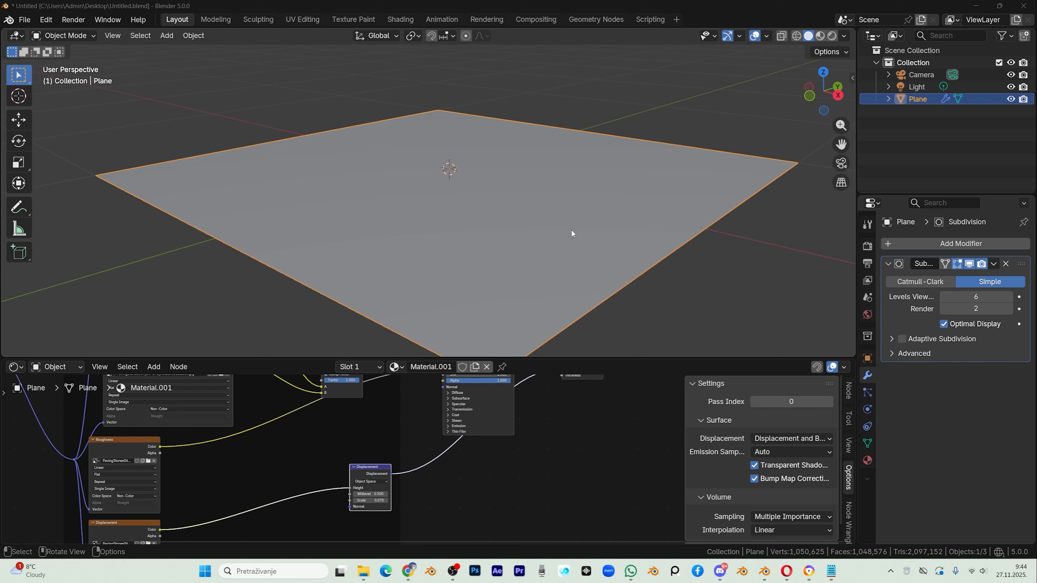
click(1006, 266)
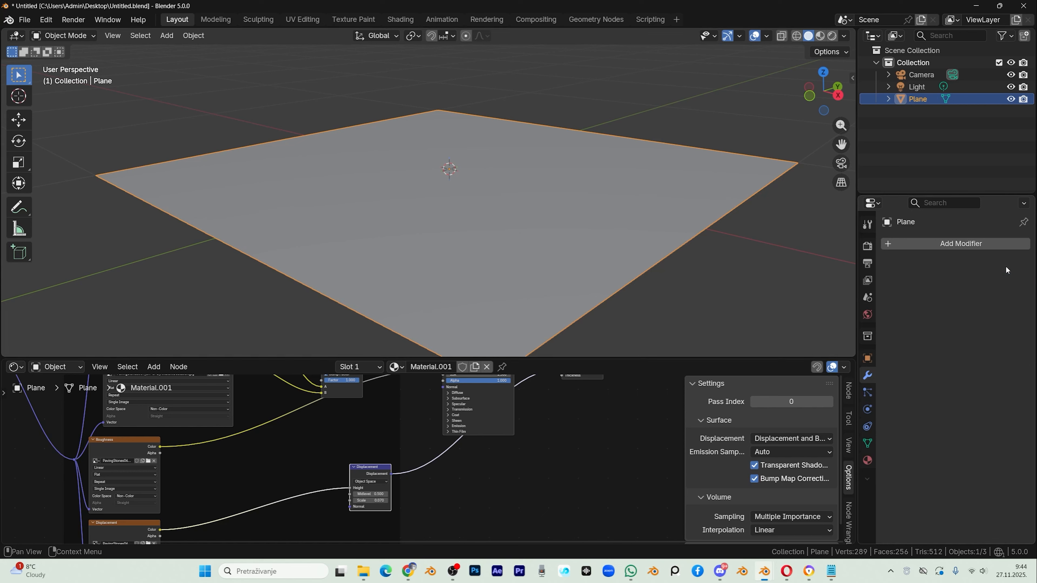
click(800, 439)
click(783, 453)
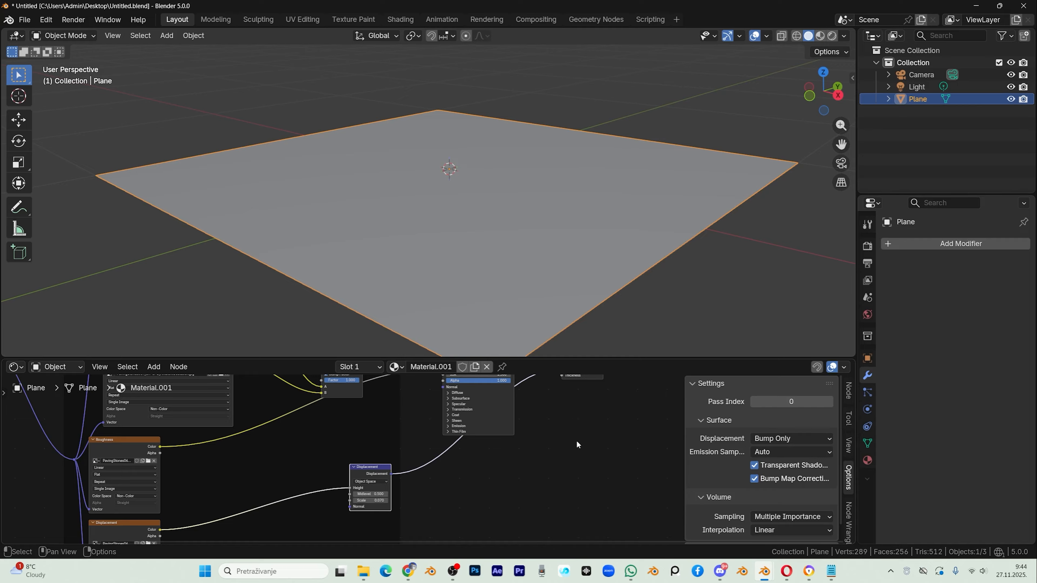
key(n)
Step: Add a Displace modifier to the plane and show the framed plane in rendered shading
click(938, 244)
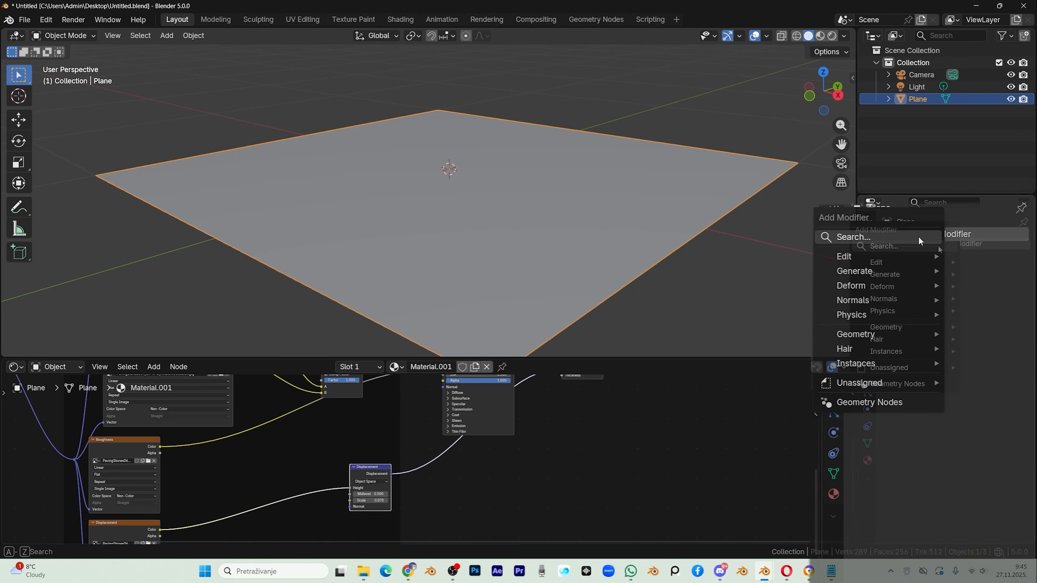
click(919, 241)
text(dis)
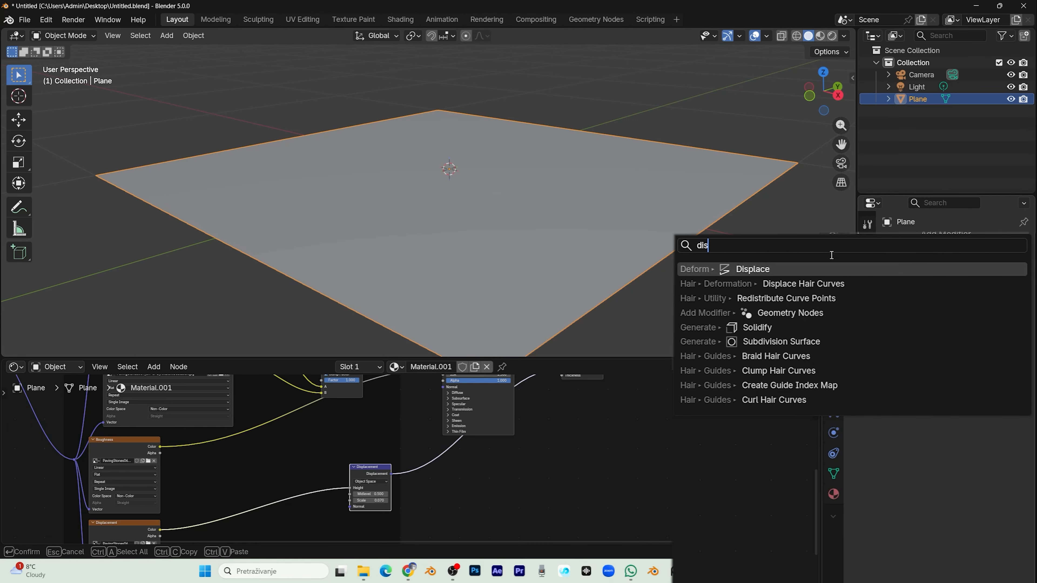
click(802, 265)
key(KP_Decimal)
click(831, 36)
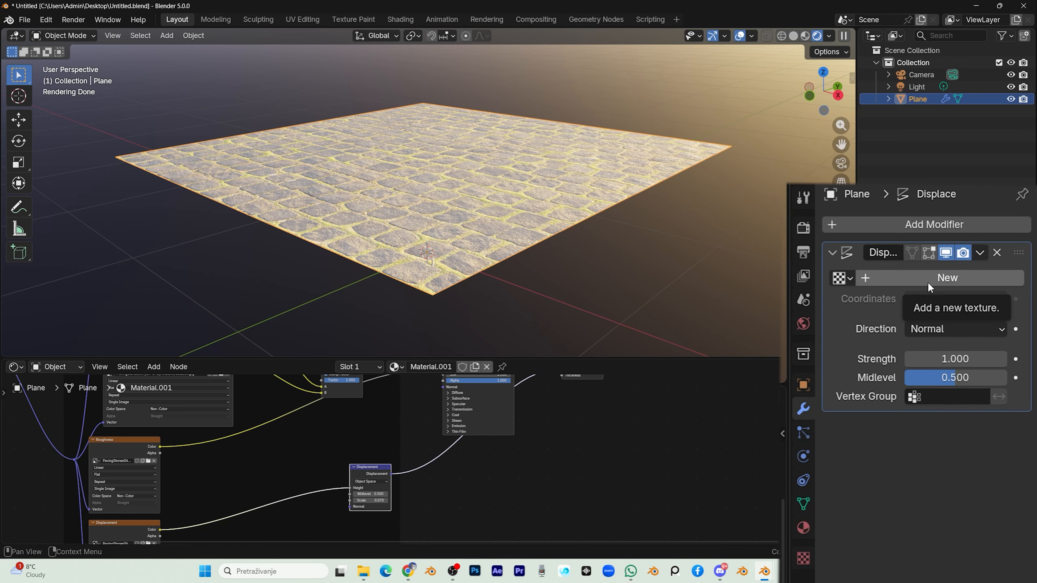
Step: Create a new texture for the Displace modifier and assign it the PavingStones067_8K-JPG_Displacement image used by the material
click(928, 283)
middle_drag(178, 535, 303, 466)
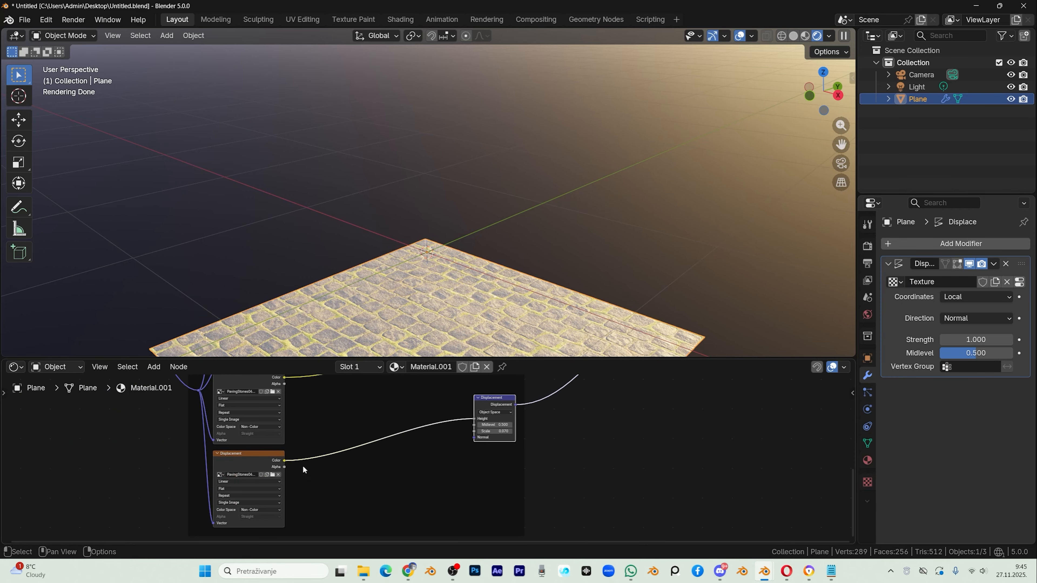
double_click(247, 475)
key(Escape)
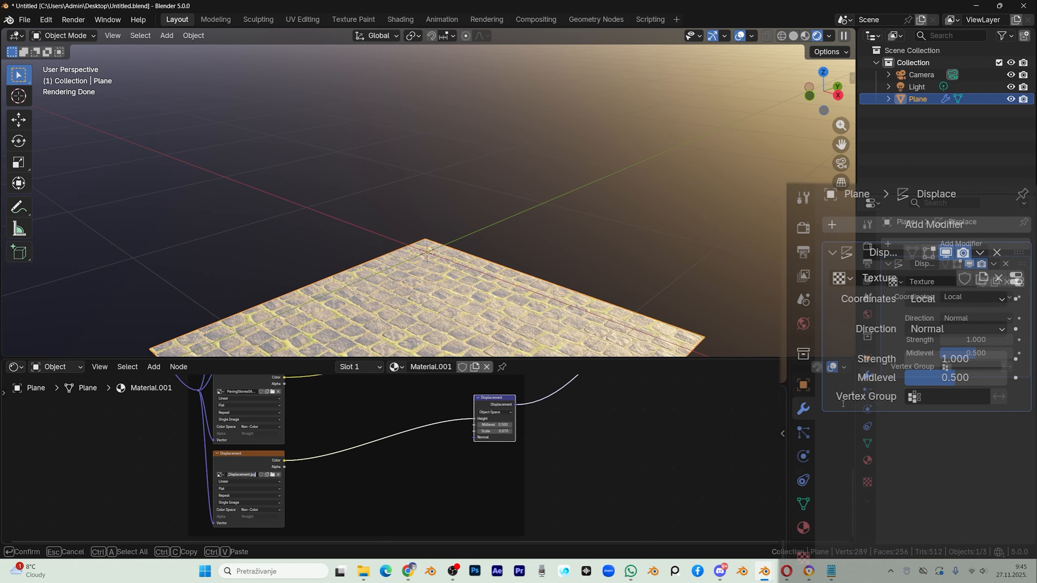
click(803, 558)
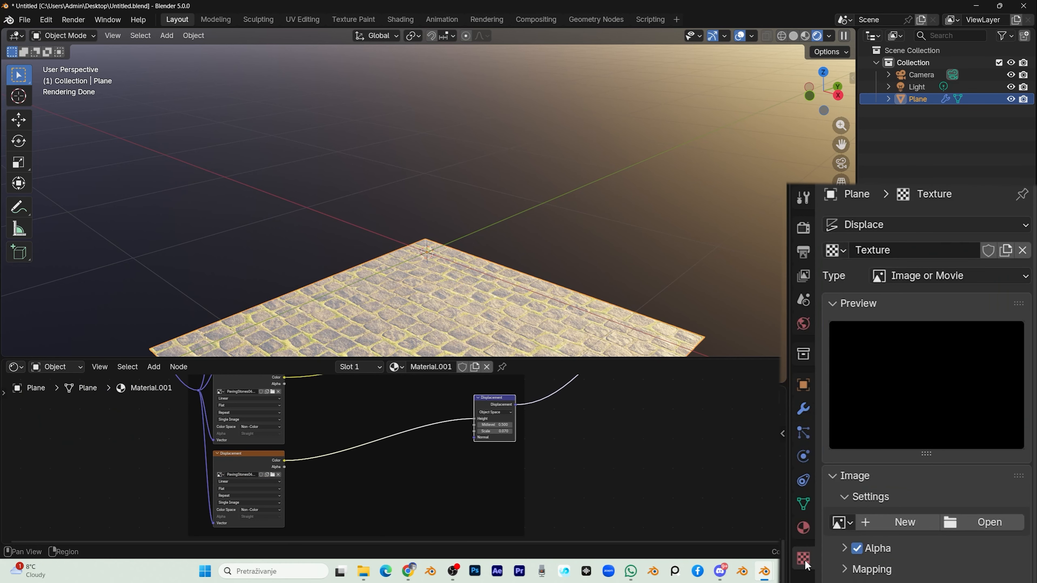
click(843, 523)
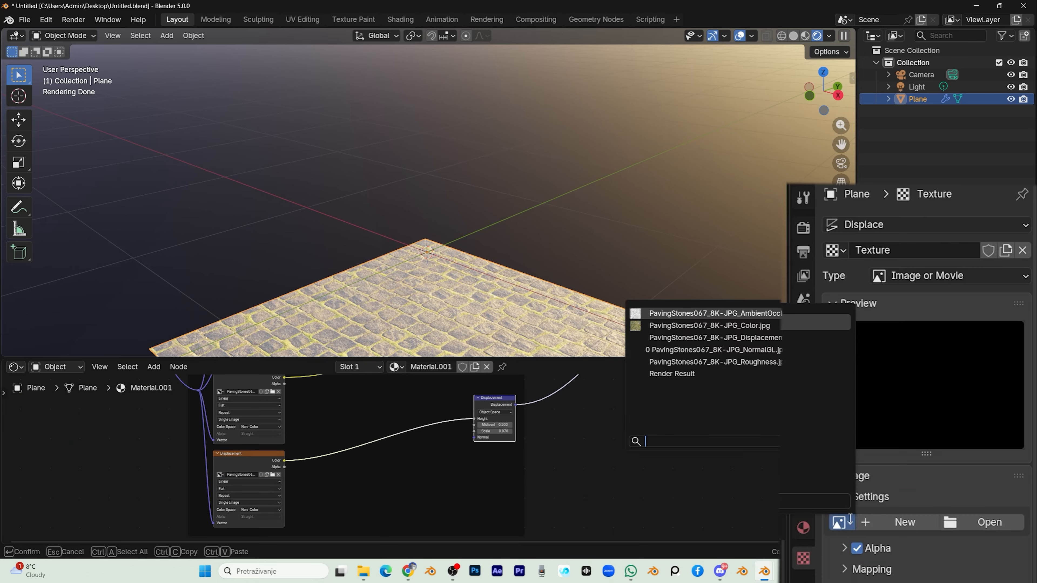
text(PavingStones067_8K-JPG_Displacement.jpg)
click(729, 314)
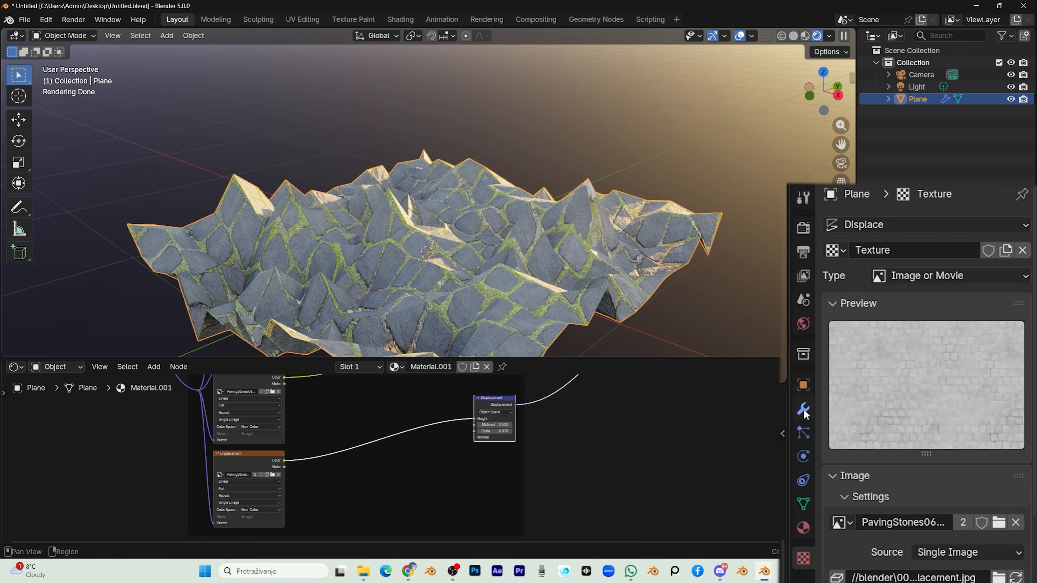
Step: Add a Subdivision Surface modifier, move it above the Displace modifier and set its viewport levels to 2
click(803, 407)
drag(843, 147, 867, 114)
click(979, 224)
click(979, 223)
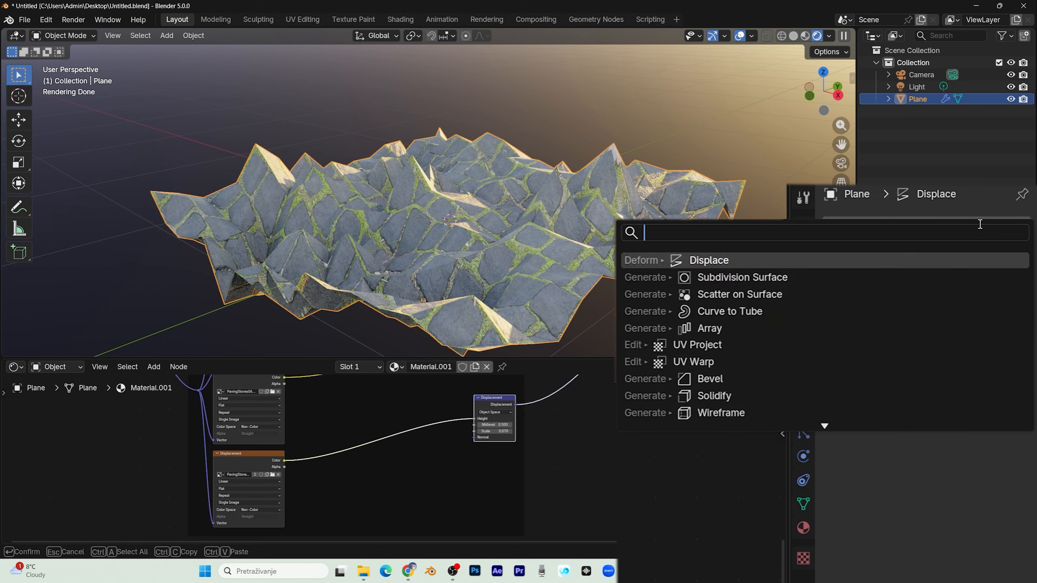
text(sub)
click(839, 260)
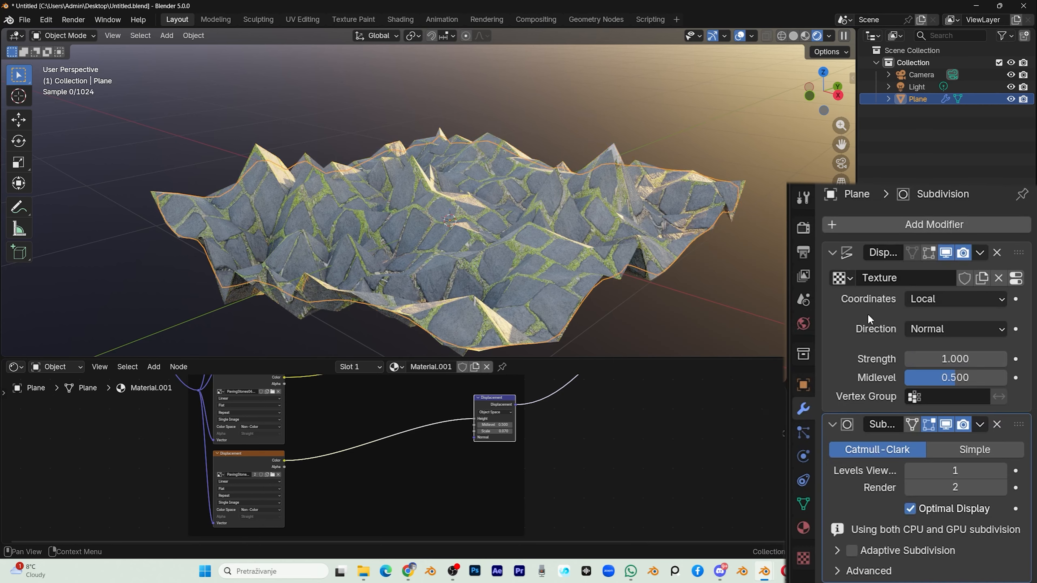
click(997, 253)
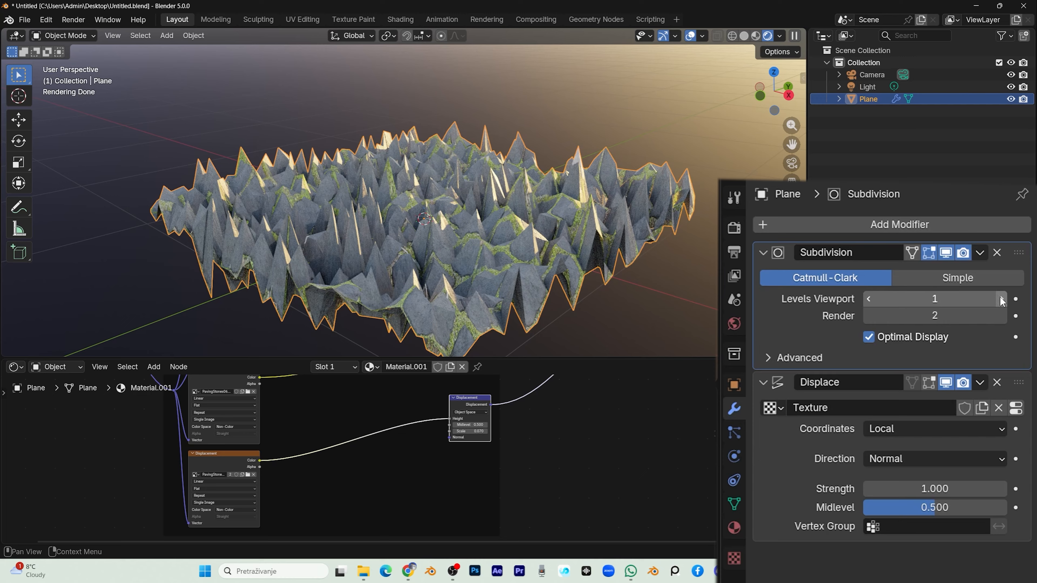
click(1001, 299)
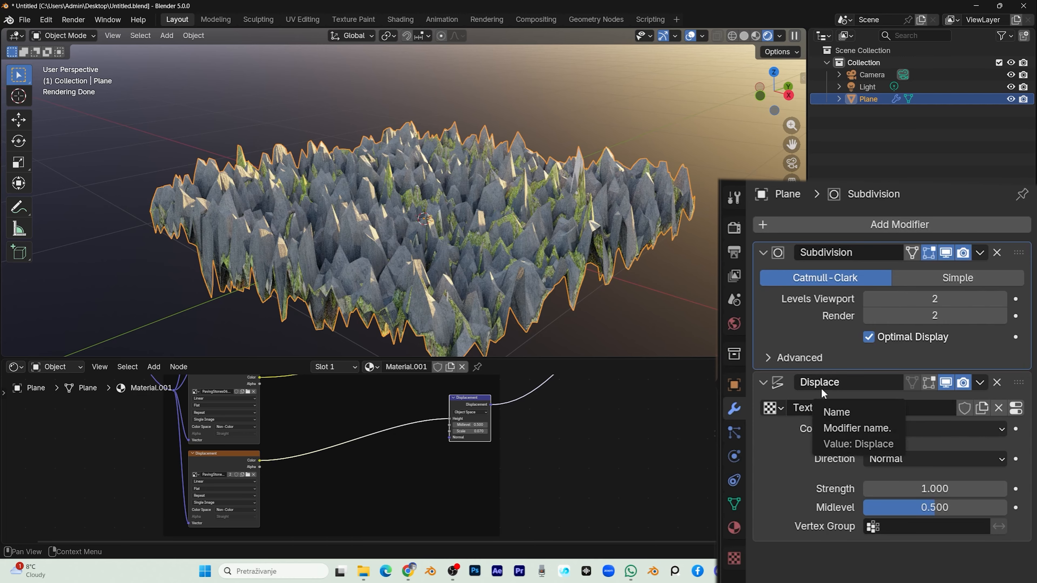
Step: Set the Displace modifier's texture coordinates to UV, using the UVMap layer
click(882, 433)
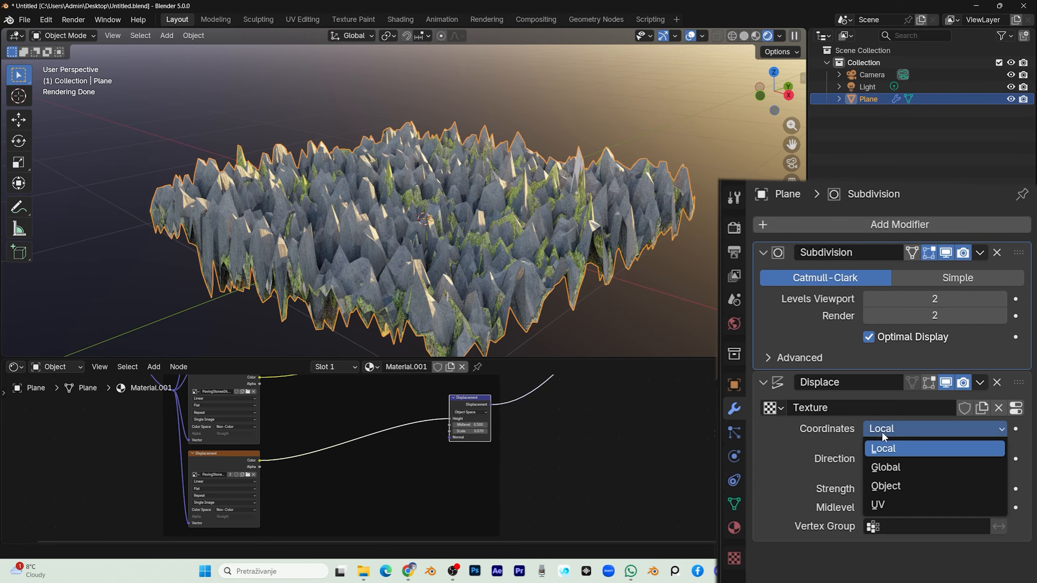
click(885, 502)
click(898, 450)
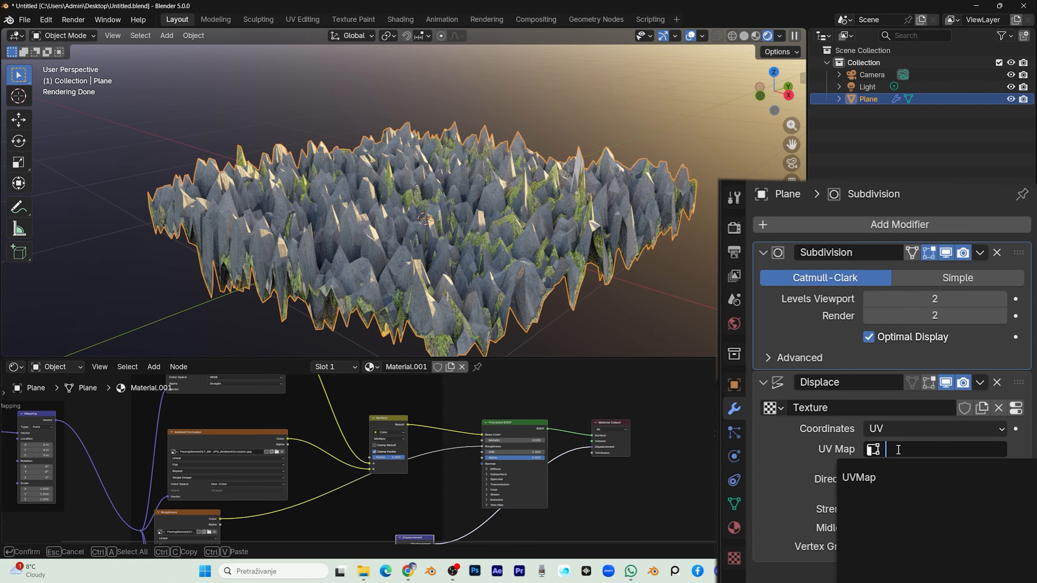
click(877, 477)
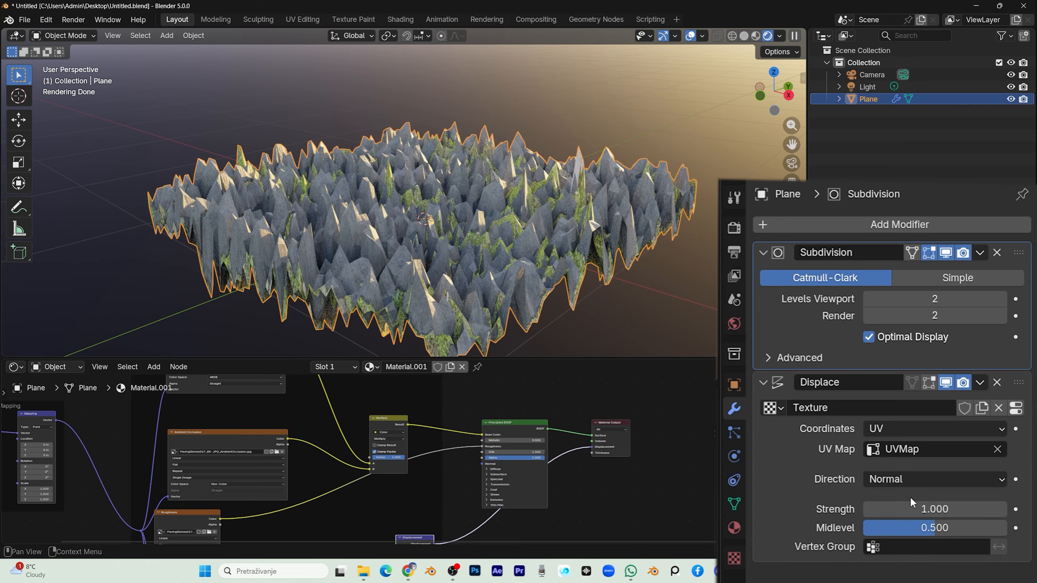
Step: Set the Displace strength to 0.070 and raise the Subdivision modifier's viewport levels to 5
mouse_move(962, 512)
mouse_down()
mouse_move(882, 510)
mouse_move(960, 507)
mouse_up()
drag(792, 144, 826, 86)
click(1002, 300)
click(1003, 299)
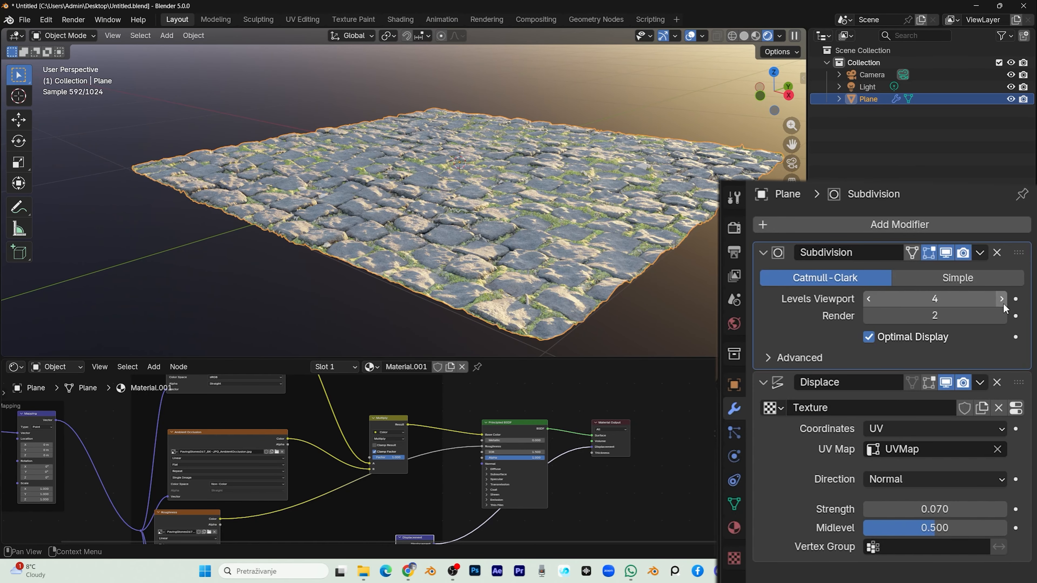
click(1002, 299)
Step: Increase the Displace modifier's strength to 0.100
mouse_move(928, 510)
mouse_down()
mouse_move(914, 510)
mouse_move(935, 510)
mouse_up()
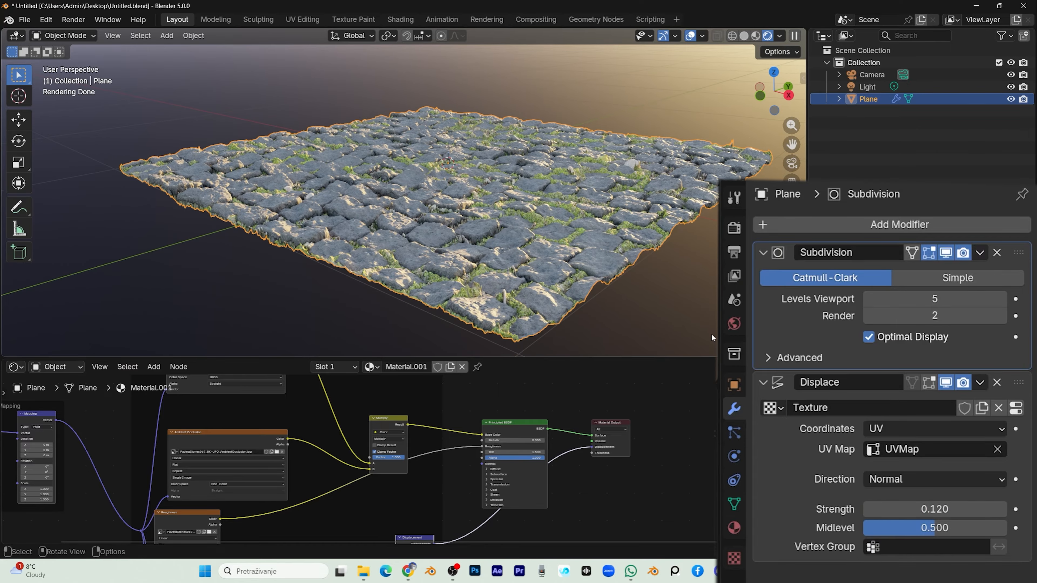
click(943, 510)
key(BackSpace)
key(Return)
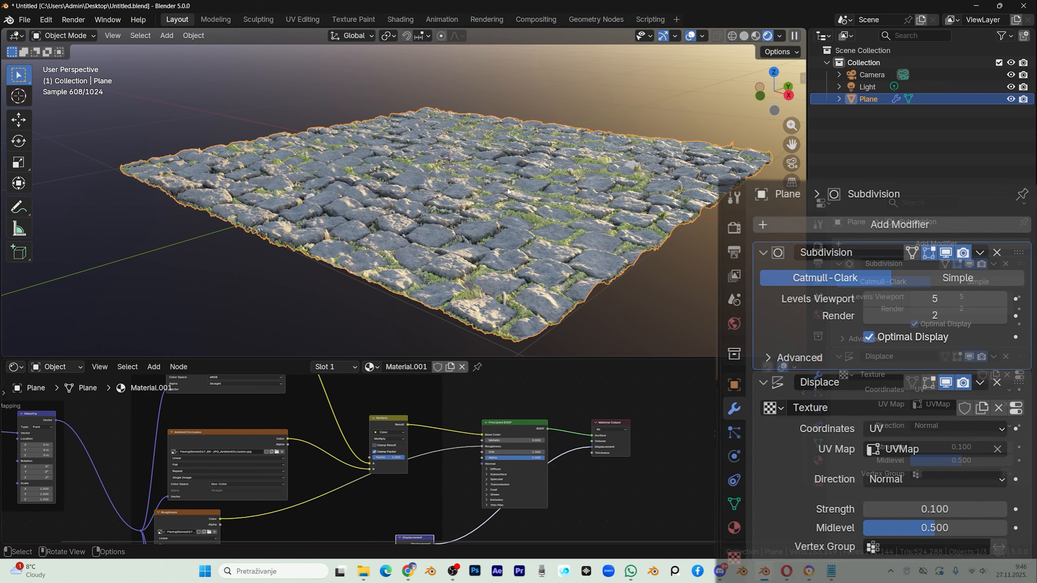
Step: Convert the displaced plane to a mesh so its modifiers are baked in, and view it in solid shading
right_click(455, 186)
mouse_move(429, 226)
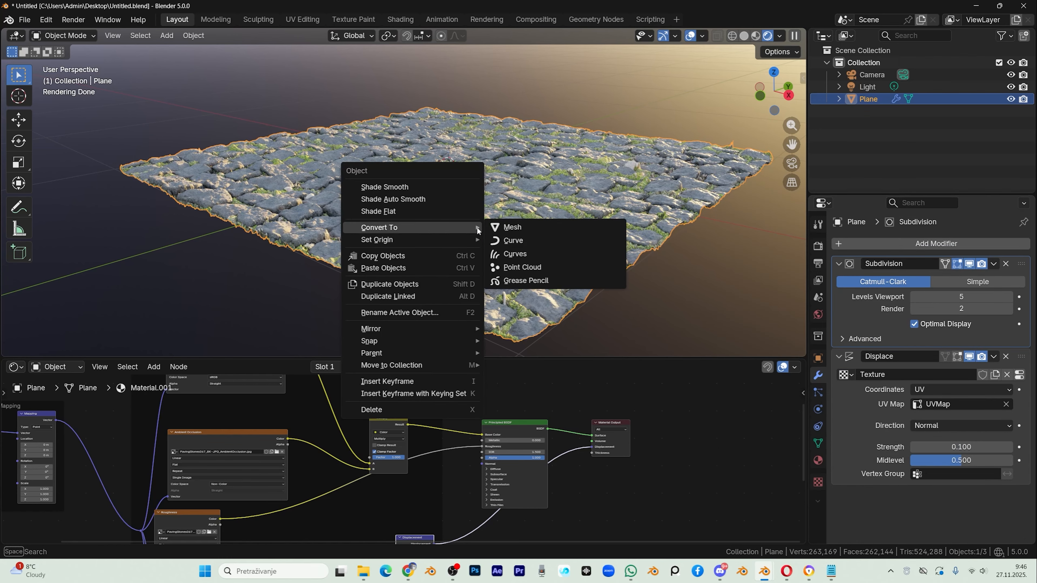
click(514, 226)
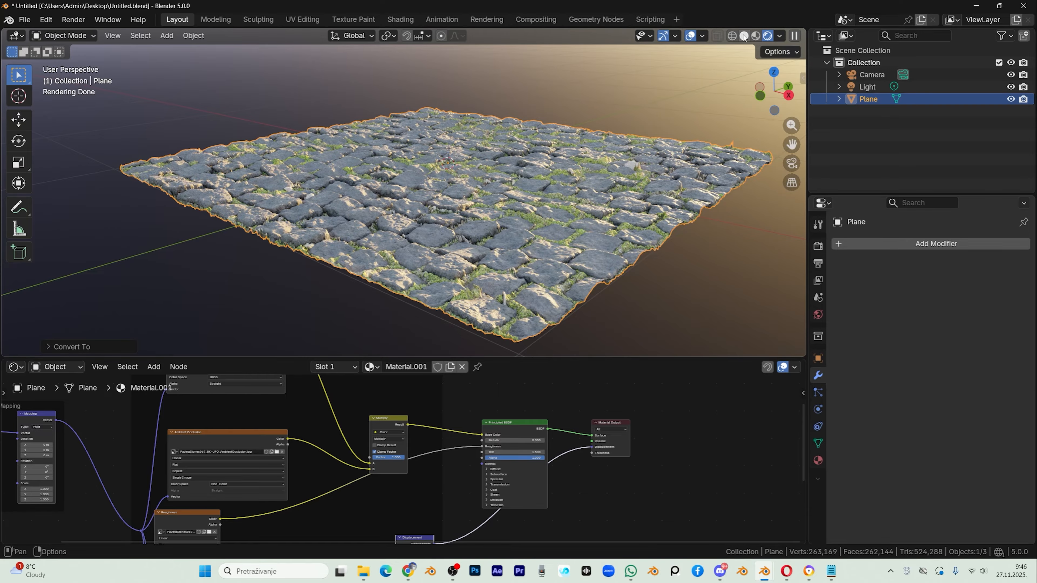
click(744, 36)
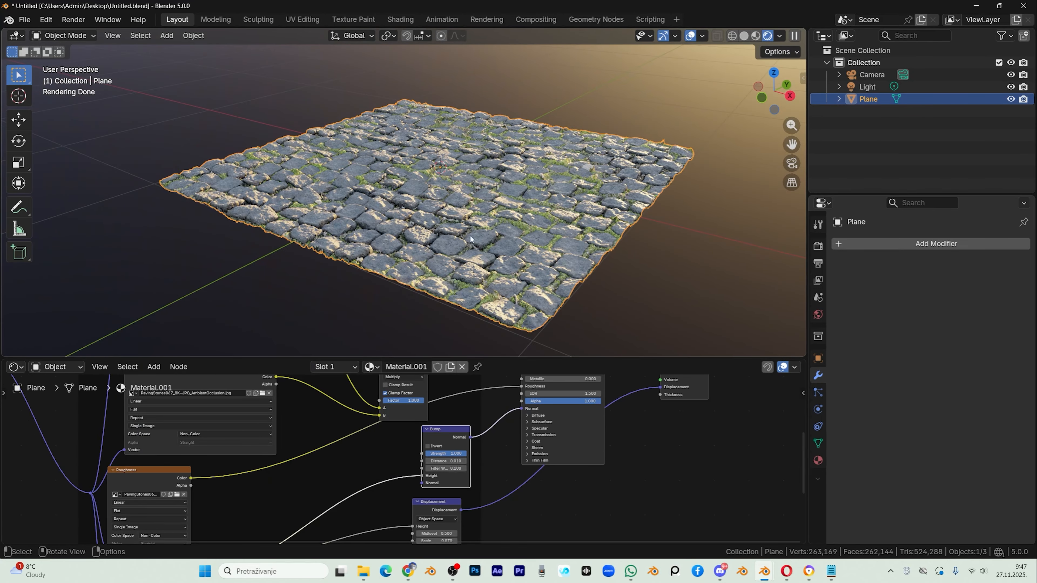
scroll(472, 240, down, 1)
middle_drag(706, 151, 683, 157)
middle_drag(335, 228, 368, 230)
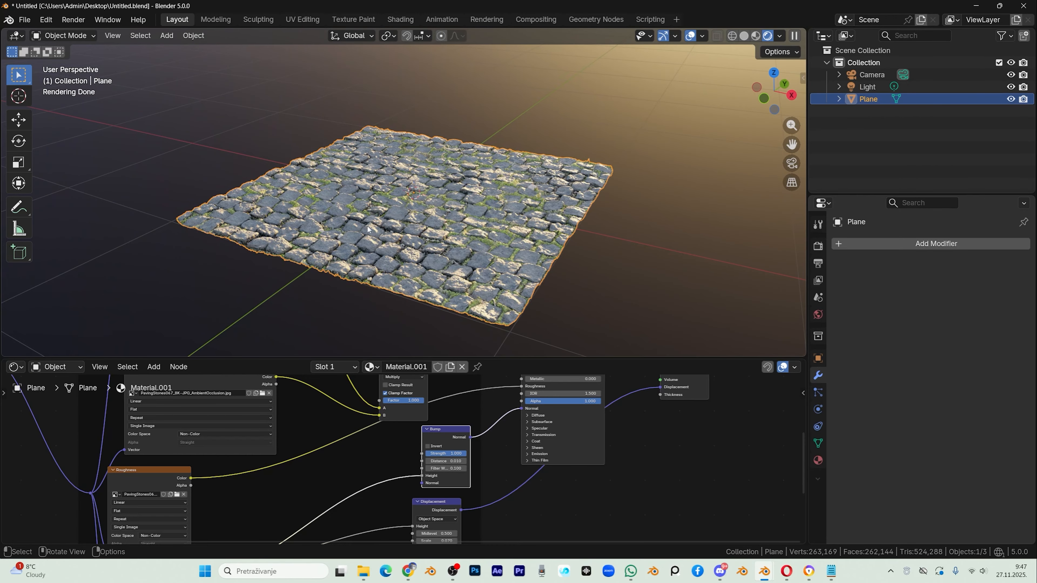
Step: Try a linked duplicate of the cobblestone plane about 1.95 m along X, and inspect the seam between the two tiles
click(28, 129)
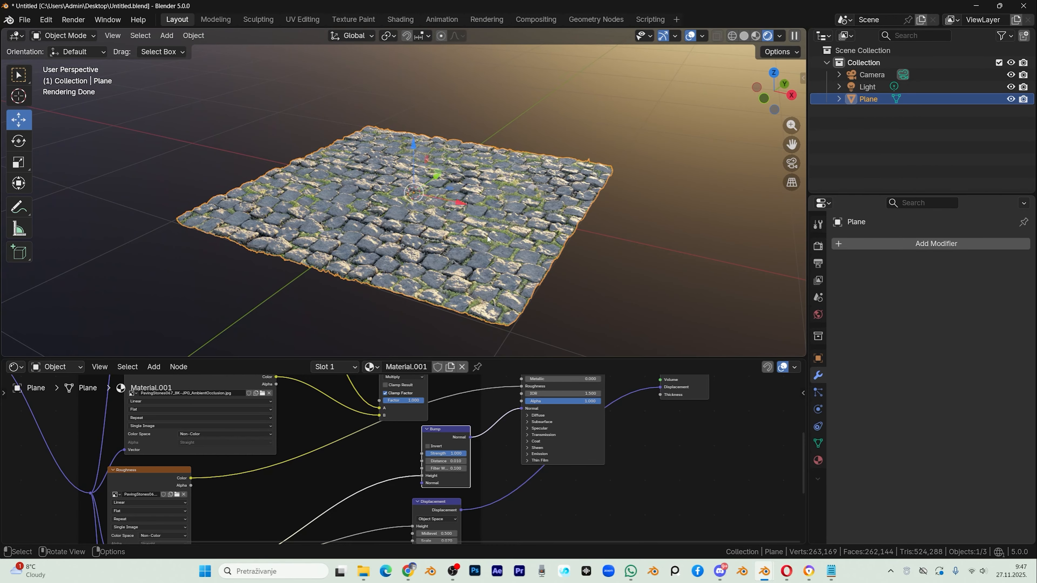
key(shift+d)
key(x)
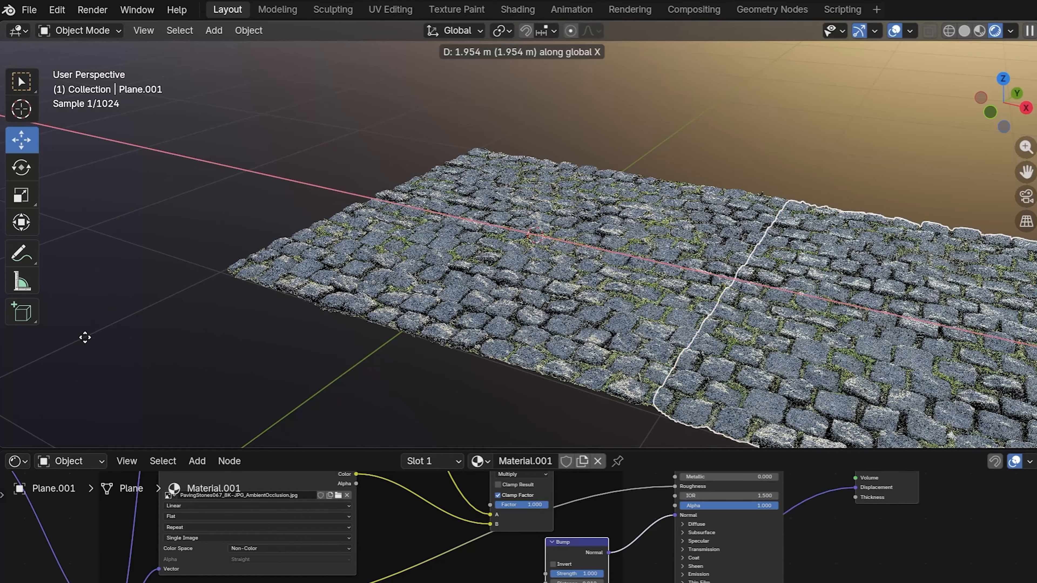
click(85, 337)
middle_drag(453, 317, 586, 290)
scroll(588, 292, up, 1)
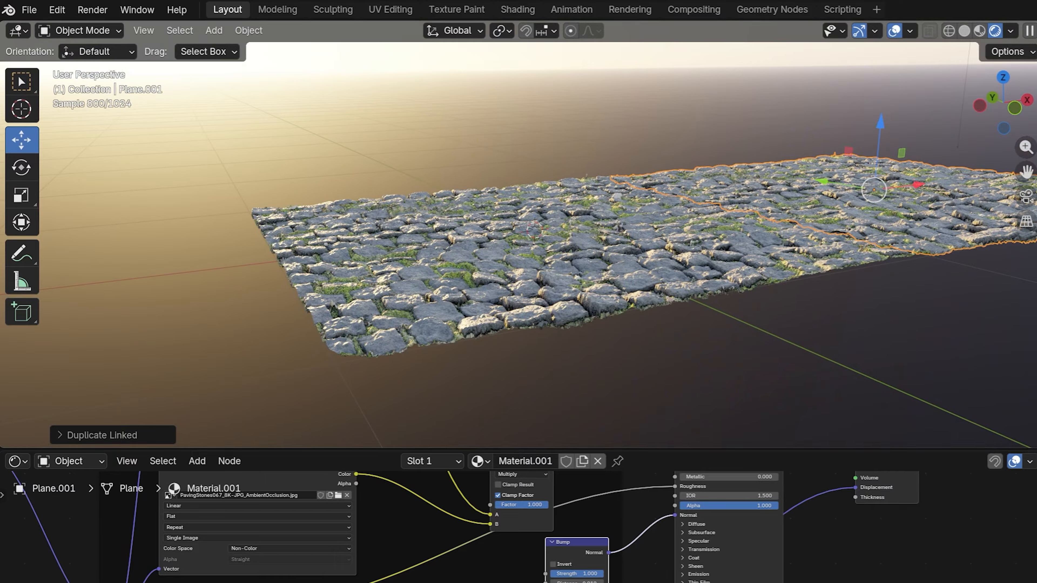
drag(1026, 171, 945, 216)
click(765, 121)
scroll(802, 256, up, 1)
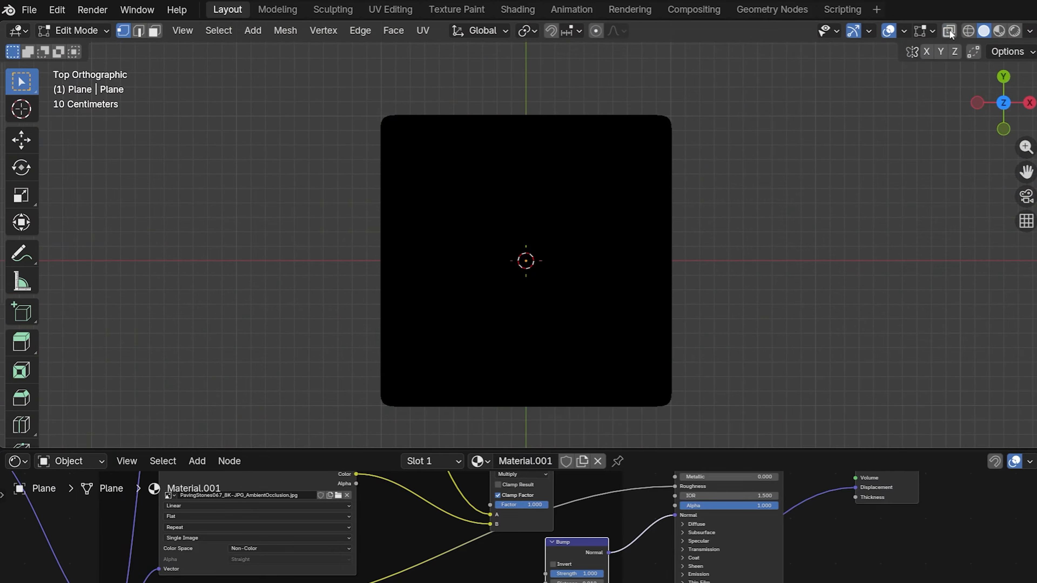
Step: Select only the outer border vertices of the original cobblestone plane, working in X-ray from the top view
click(949, 31)
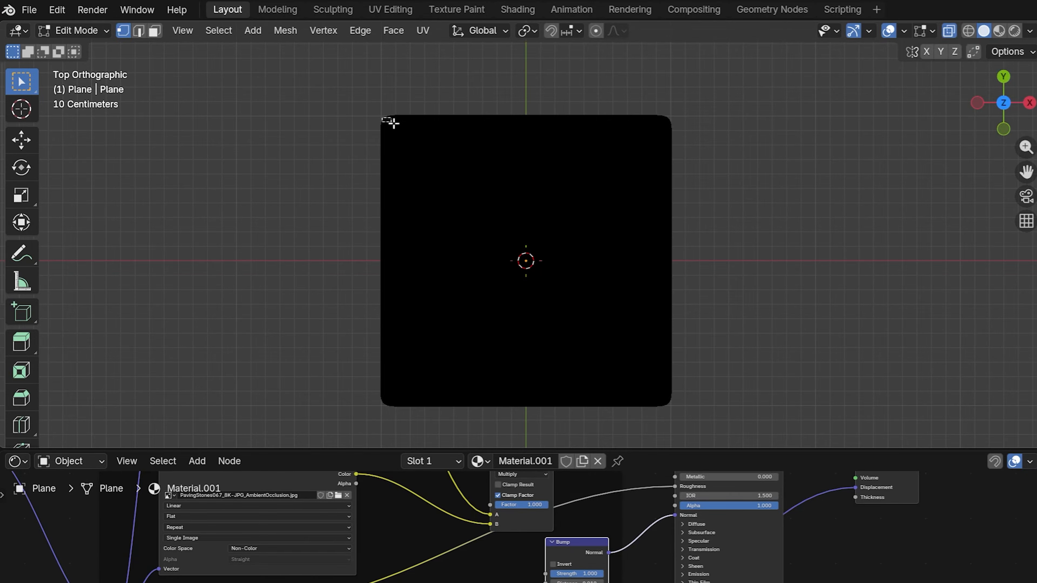
drag(382, 118, 670, 403)
middle_drag(689, 347, 649, 43)
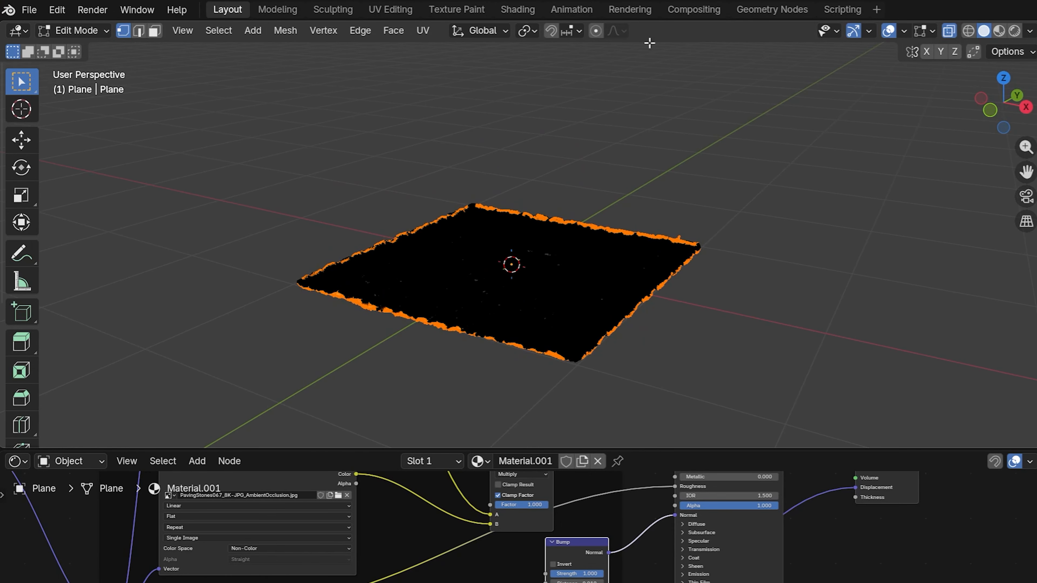
Step: Lower the plane's border by about 0.006 m along Z with smooth proportional editing at a size of about 0.135 m
click(597, 32)
scroll(657, 308, up, 3)
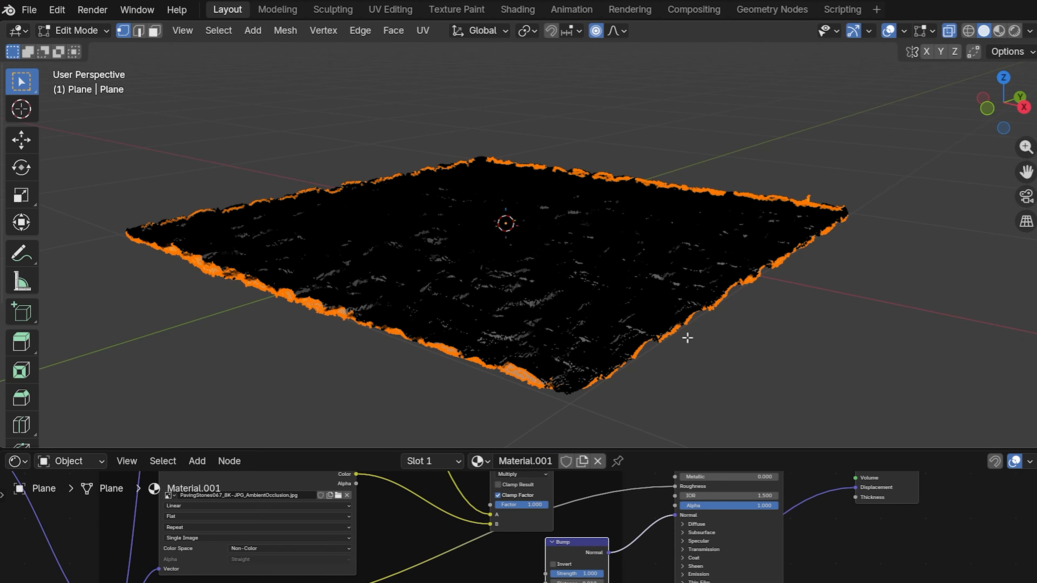
key(g)
key(z)
scroll(687, 339, up, 20)
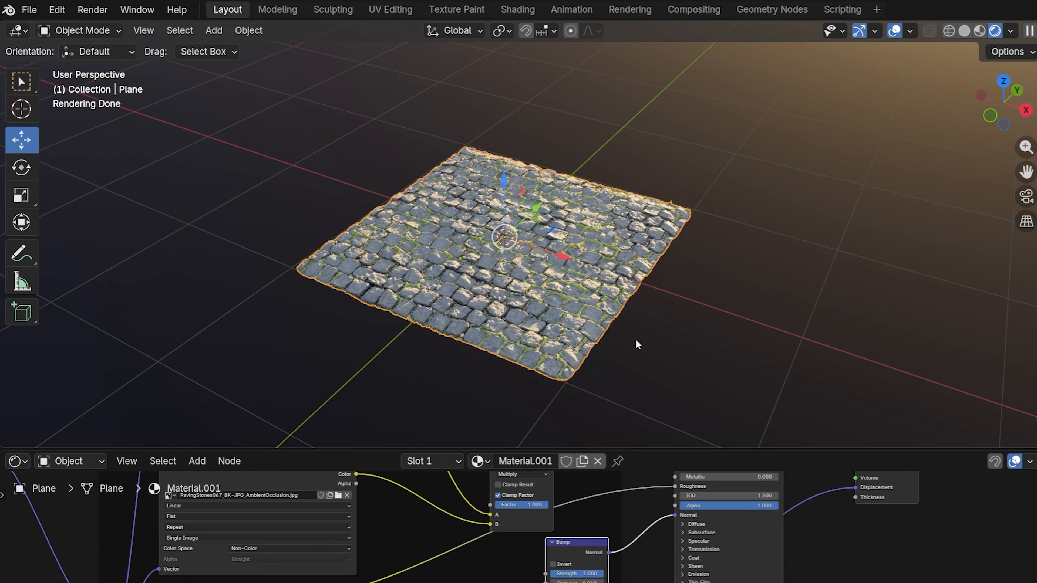
Step: Make a linked duplicate of the cobblestone plane edge to edge along X, and extend the tiling into a two-by-two ground
key(shift+d)
key(x)
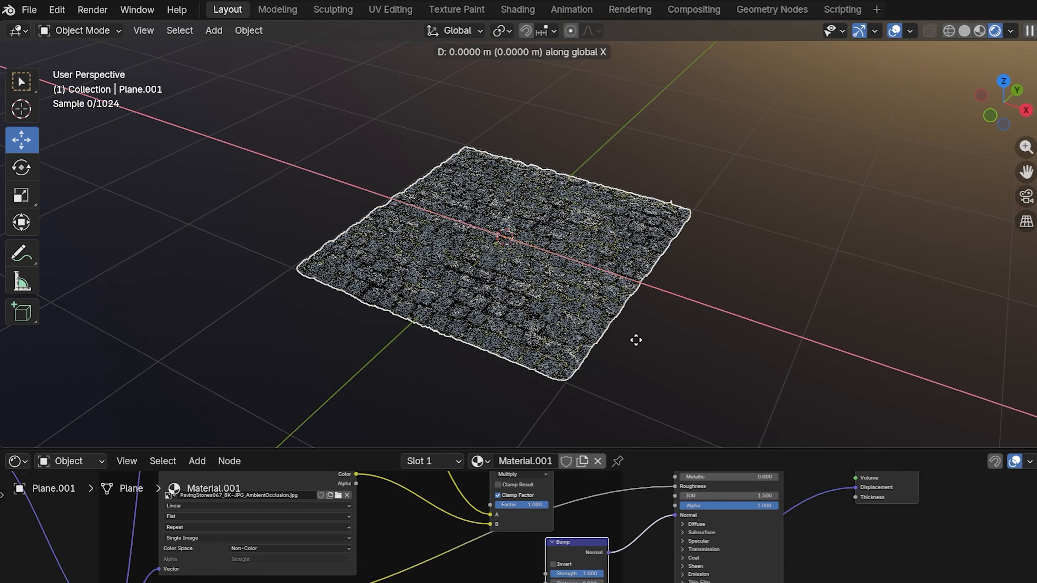
click(1016, 359)
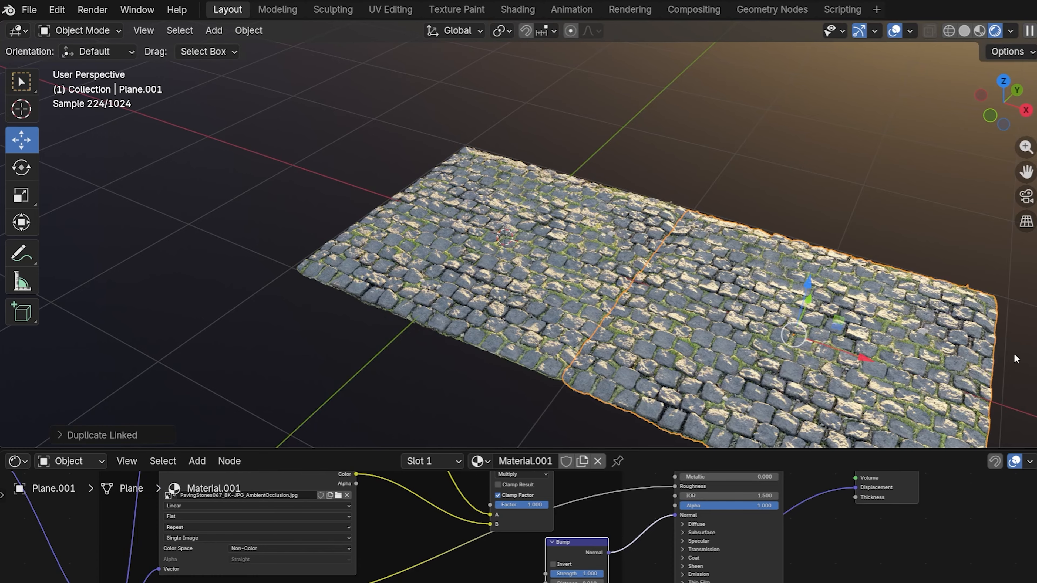
middle_drag(838, 211, 684, 262)
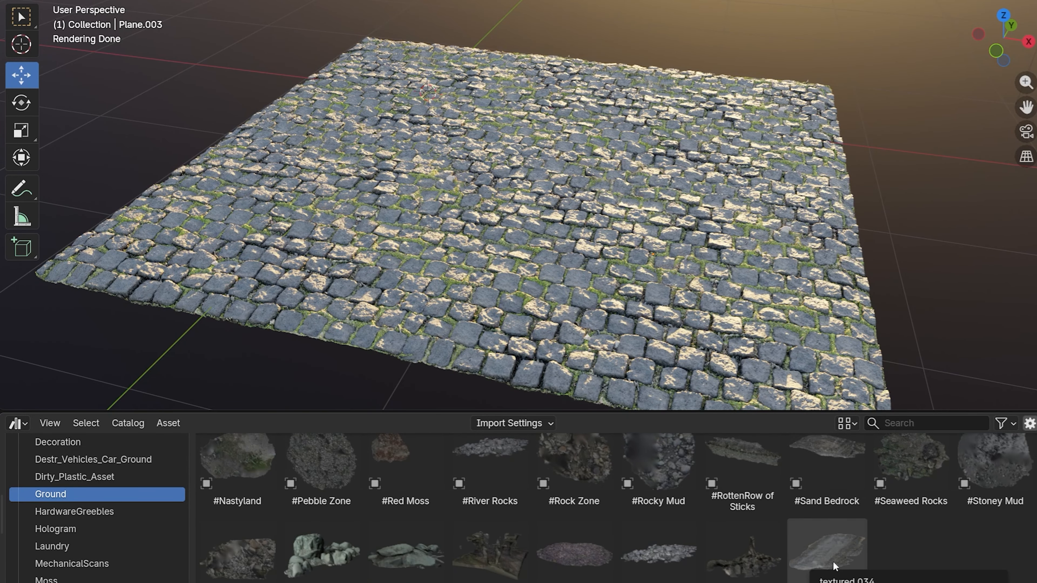
Step: Add the textured.034 asset from the Ground catalog onto the middle of the cobblestone ground
drag(835, 566, 546, 231)
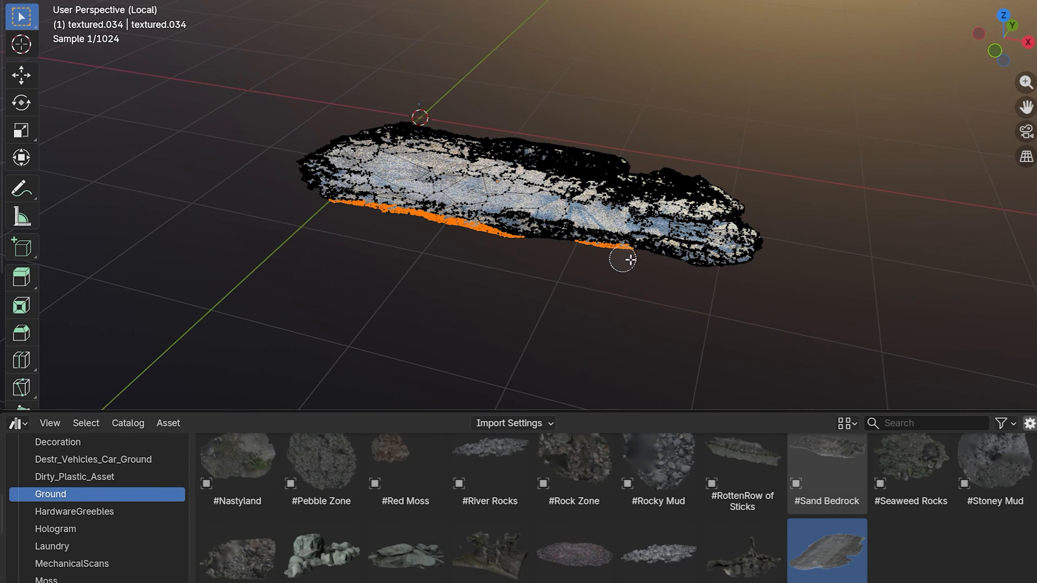
mouse_move(621, 260)
mouse_down()
mouse_move(452, 122)
mouse_move(301, 176)
mouse_up()
key(Escape)
Step: Shift the border vertices of the textured.034 patch along Z in isolation, and scale the patch along Z to blend with the cobblestones
key(g)
key(z)
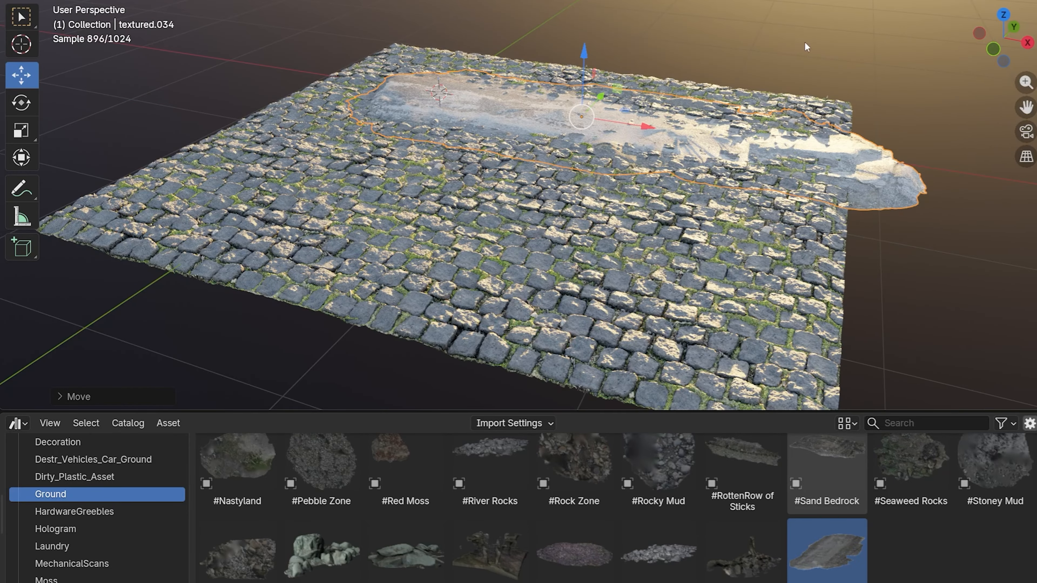
key(g)
key(z)
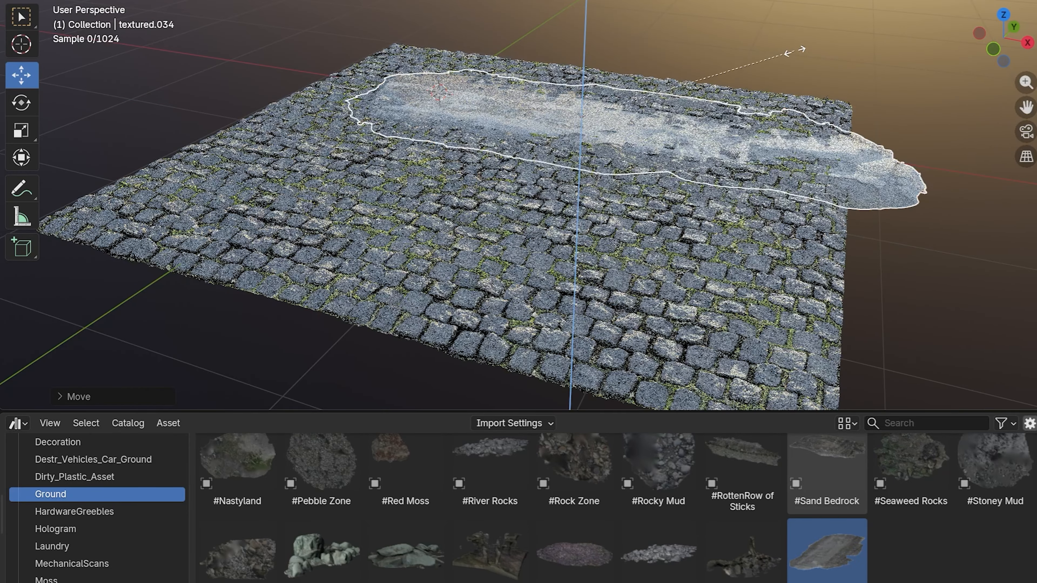
click(709, 124)
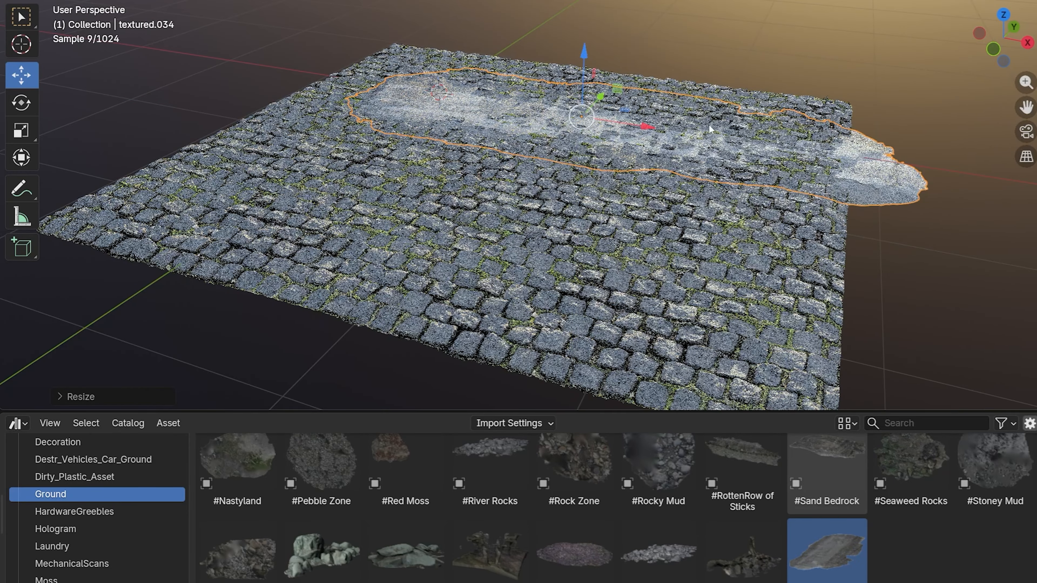
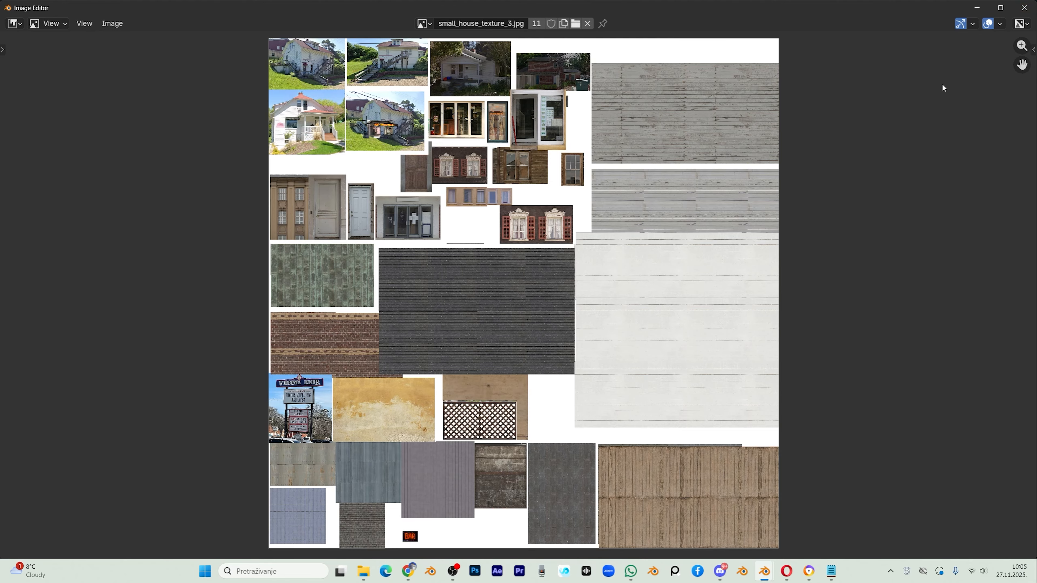
Step: Check the popular materials list on the ambientCG website
click(977, 7)
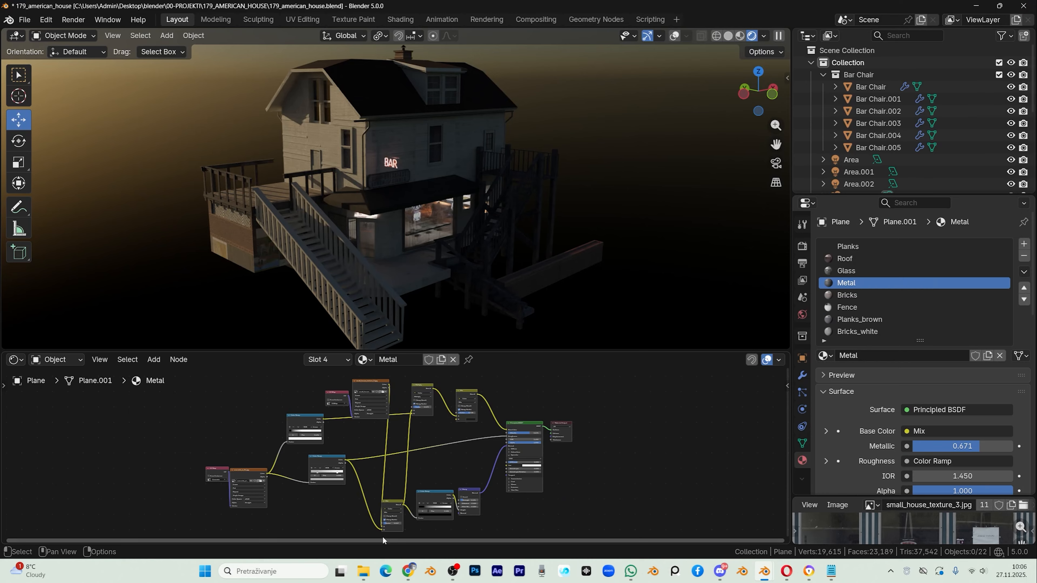
click(407, 571)
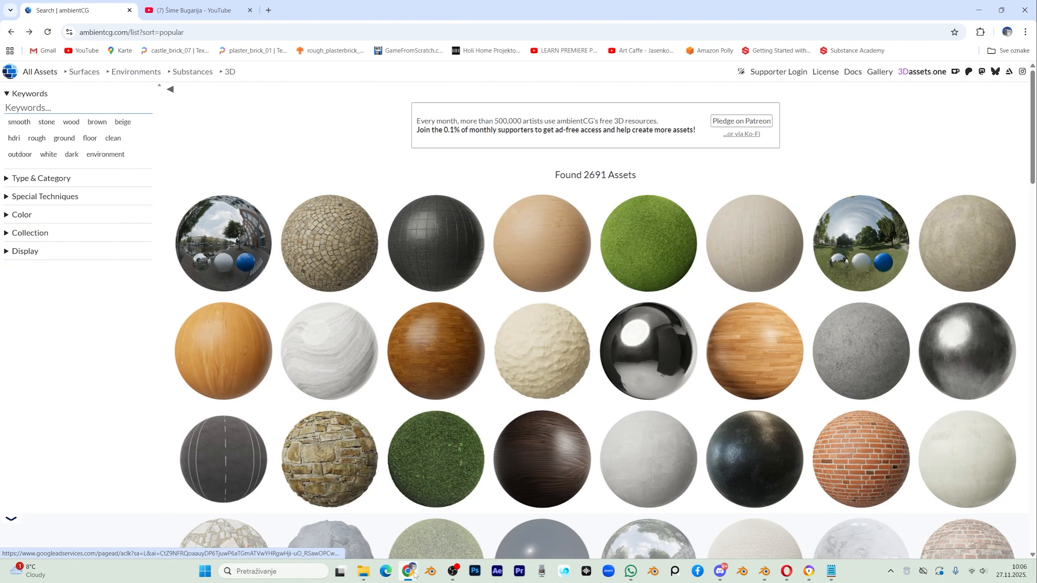
click(986, 11)
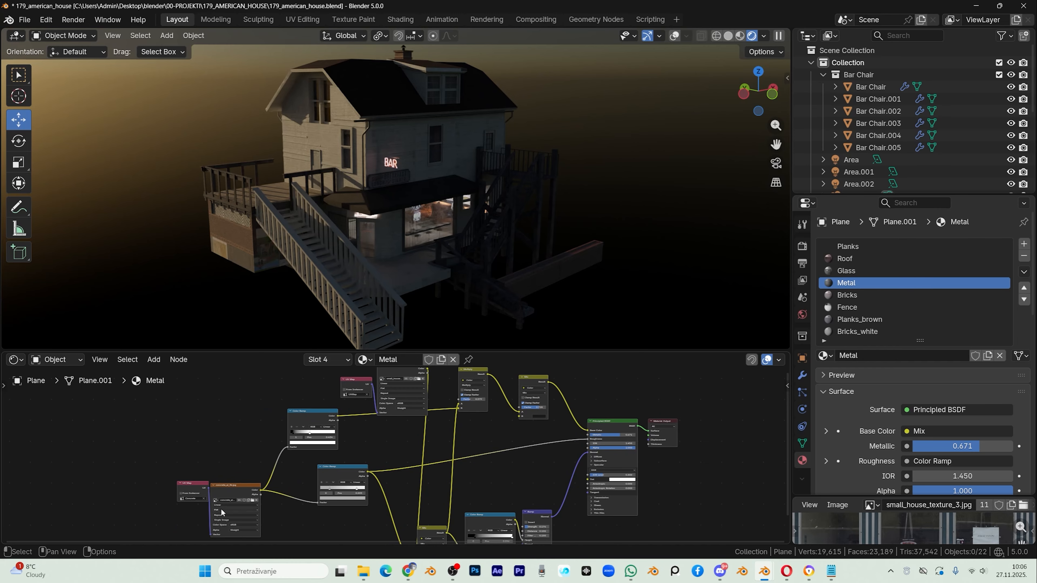
Step: Look up the concrete_ai_3k.jpg texture used in the Metal material by displaying it in the separate image editor window
double_click(227, 501)
click(236, 440)
key(alt+Tab)
click(430, 24)
text(concrete_ai_3k.jpg)
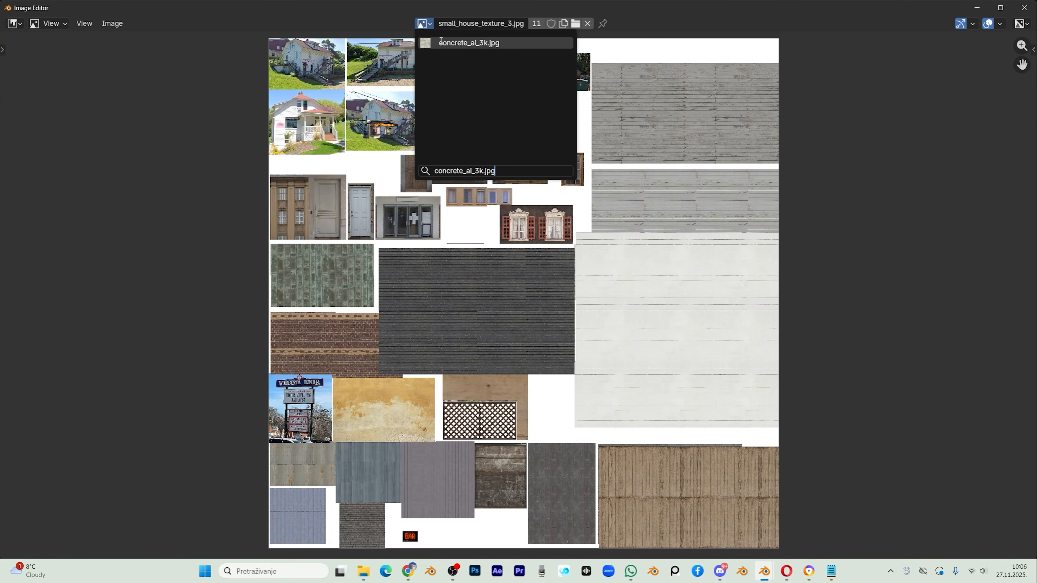
key(Return)
click(977, 8)
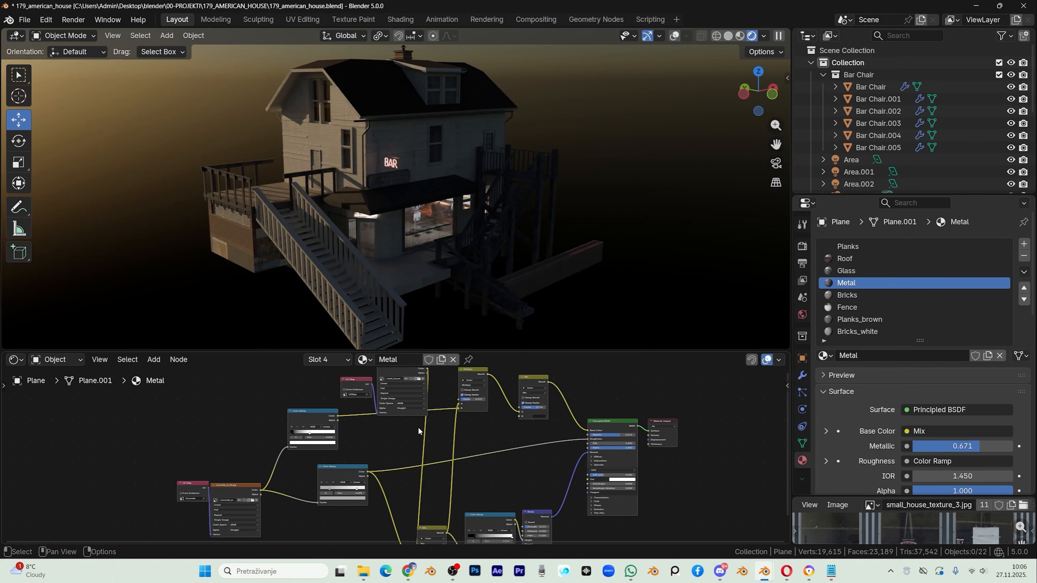
Step: Preview the Planks material's roughness Color Ramp on the house, and reposition that node slightly in the node tree
middle_drag(412, 425, 397, 455)
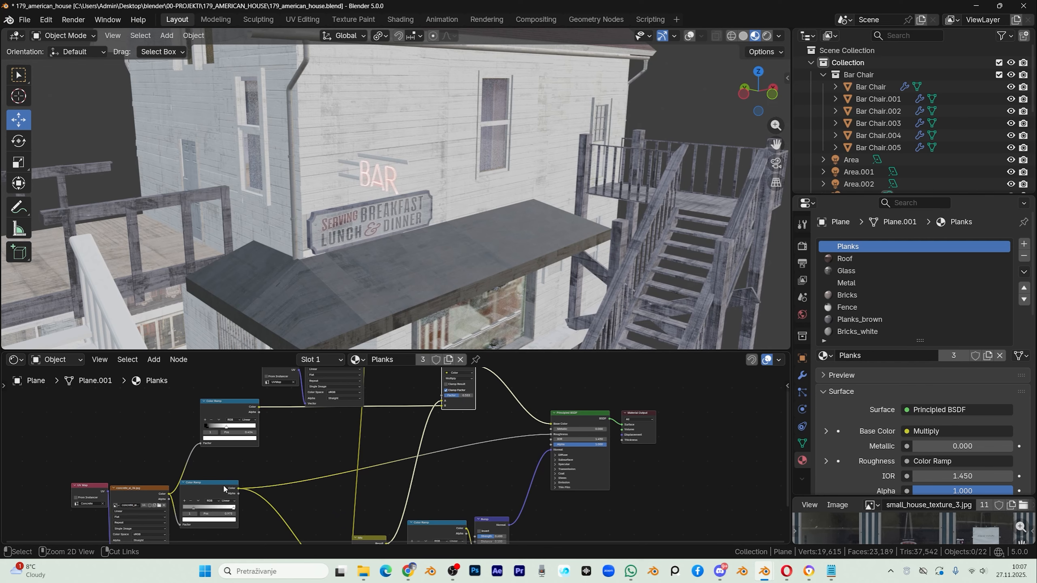
ctrl+shift+click(224, 488)
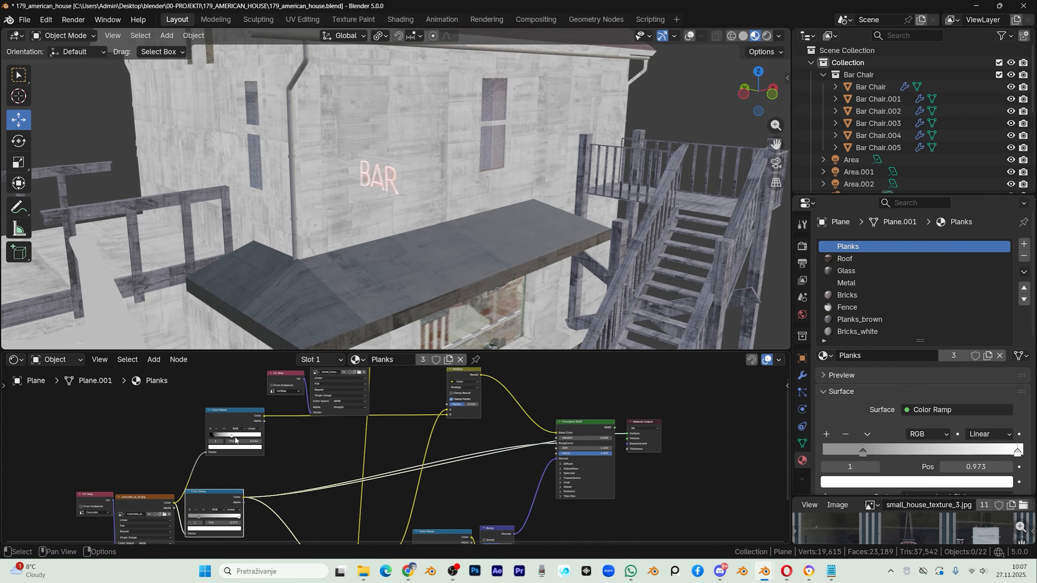
drag(209, 498, 245, 489)
drag(245, 489, 247, 487)
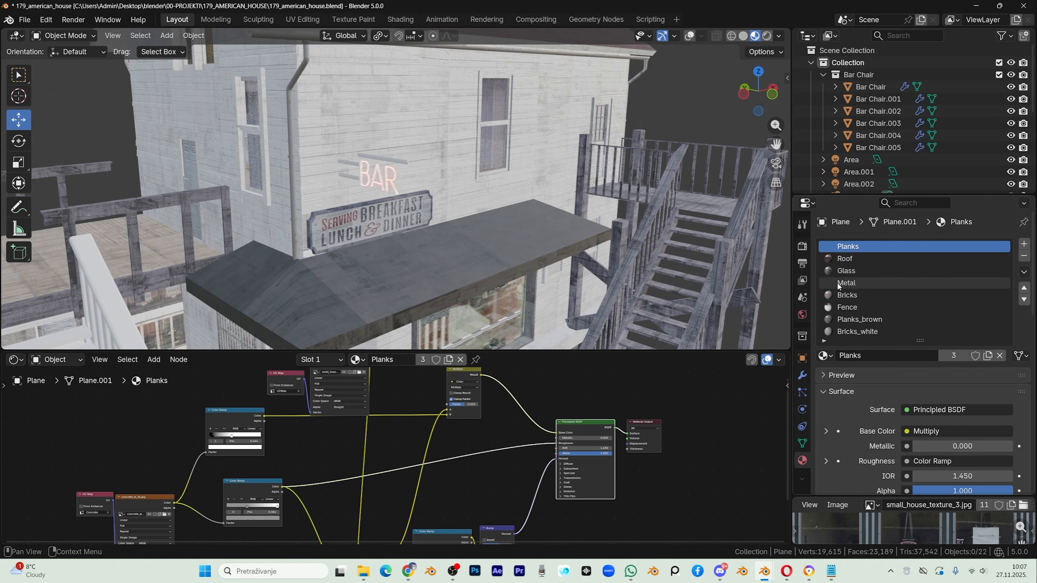
Step: Brighten the grey stop colour of the roughness Color Ramp in the Metal material
click(853, 283)
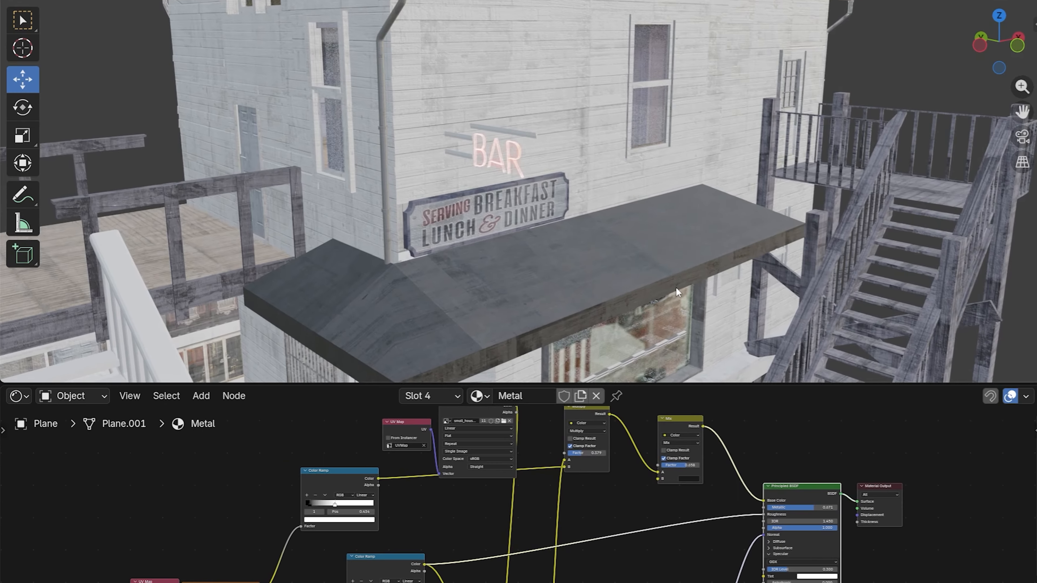
scroll(678, 286, down, 3)
click(367, 520)
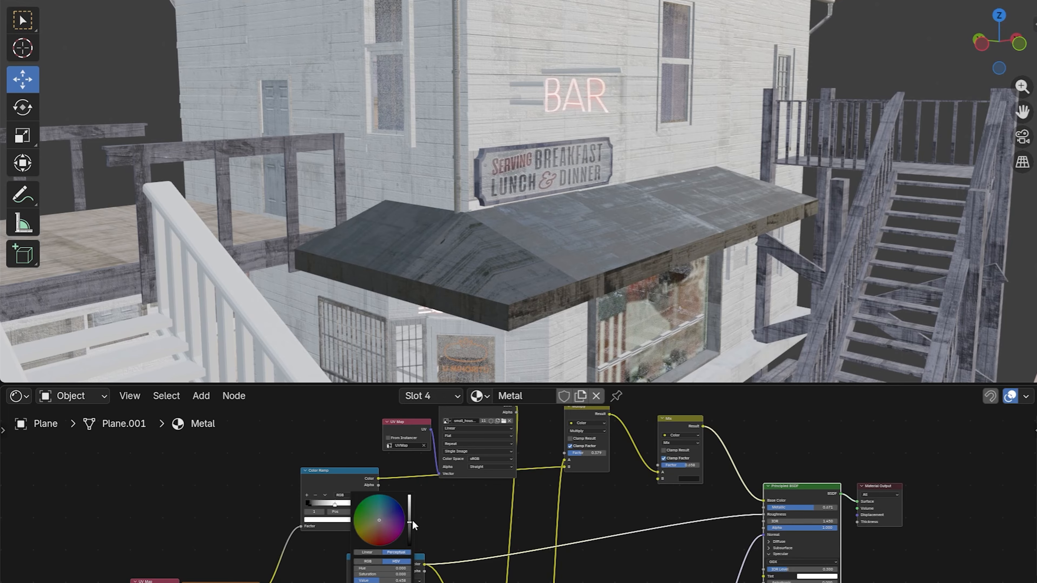
mouse_move(408, 523)
mouse_down()
mouse_move(409, 541)
mouse_move(409, 514)
mouse_up()
scroll(428, 445, down, 1)
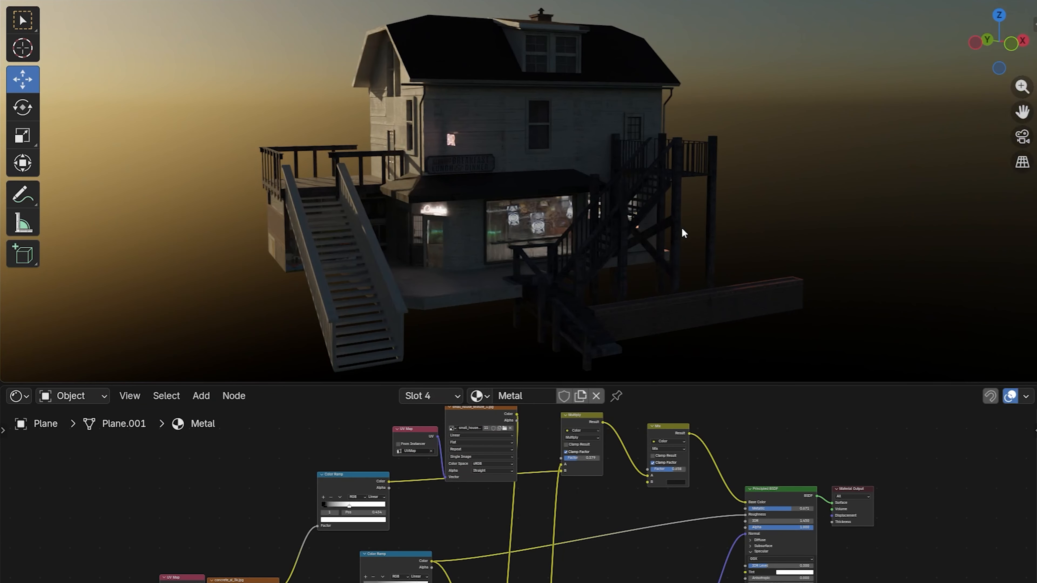
middle_drag(931, 177, 935, 184)
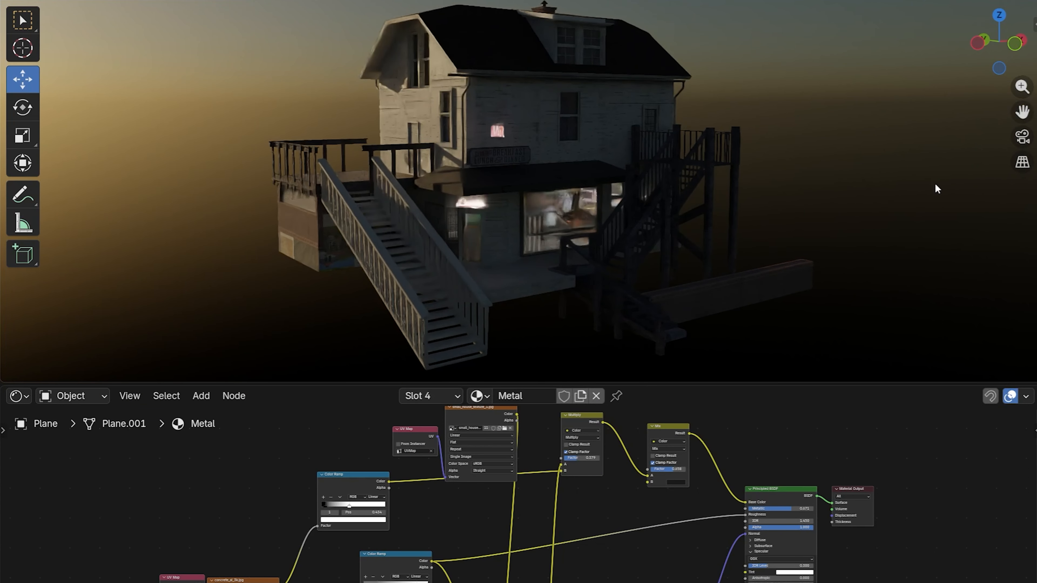
drag(791, 384, 781, 431)
scroll(453, 286, down, 3)
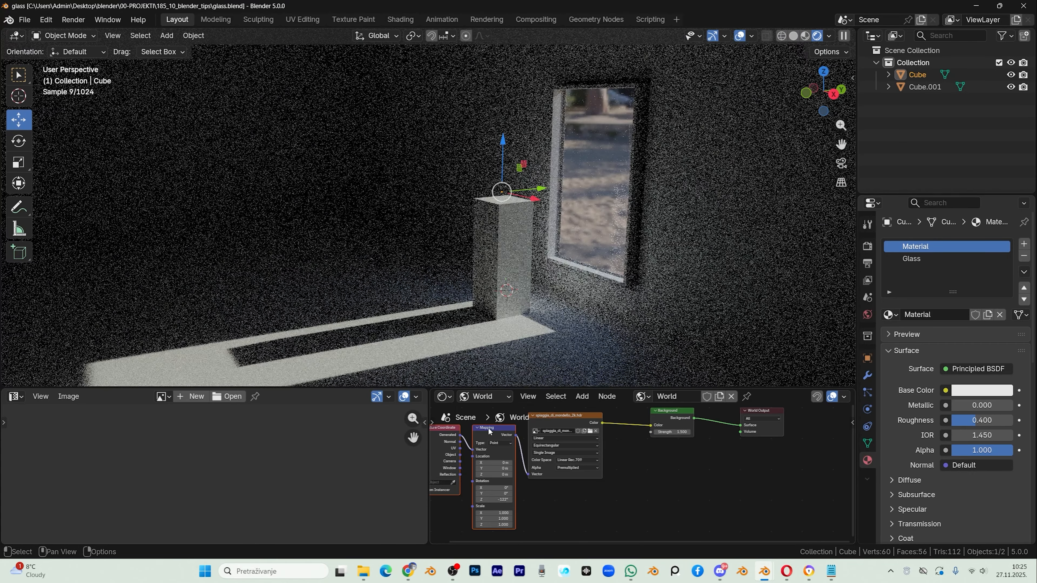
Step: Switch the shader editor from World to Object, and delete all of the Glass material's nodes except the Material Output
click(485, 396)
click(487, 426)
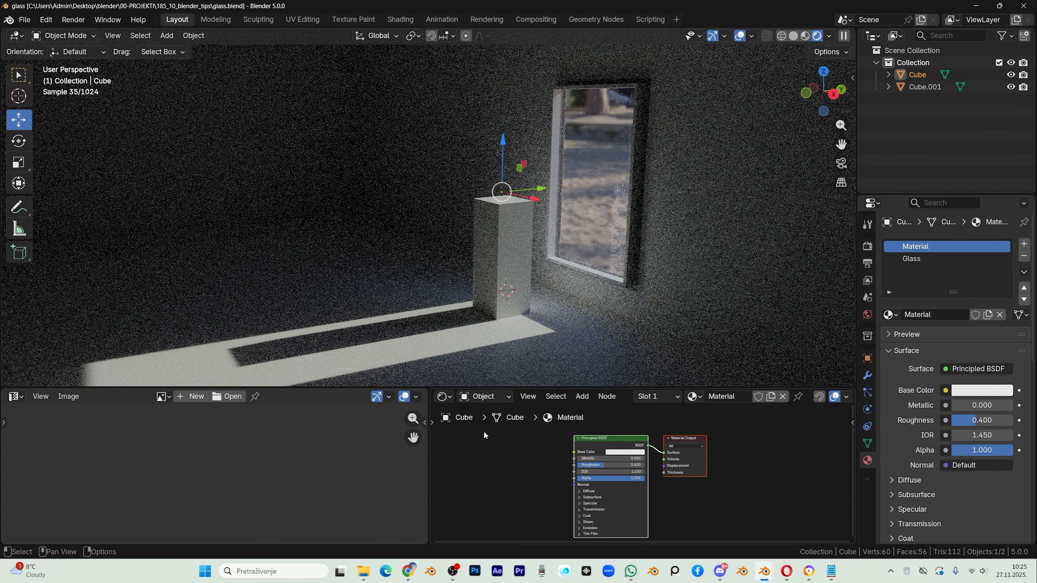
click(923, 261)
scroll(539, 489, down, 2)
scroll(531, 474, down, 3)
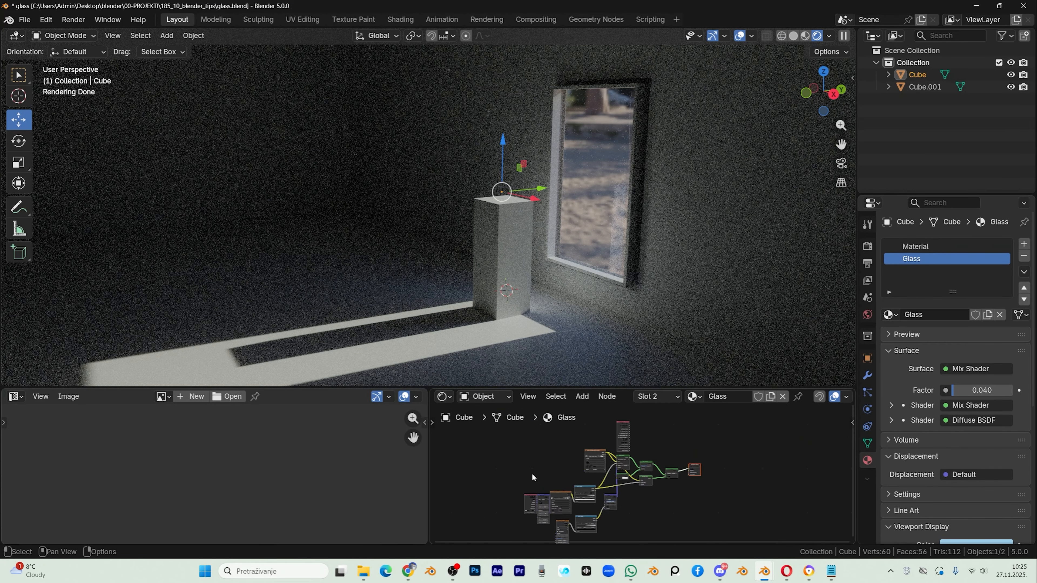
drag(508, 447, 660, 532)
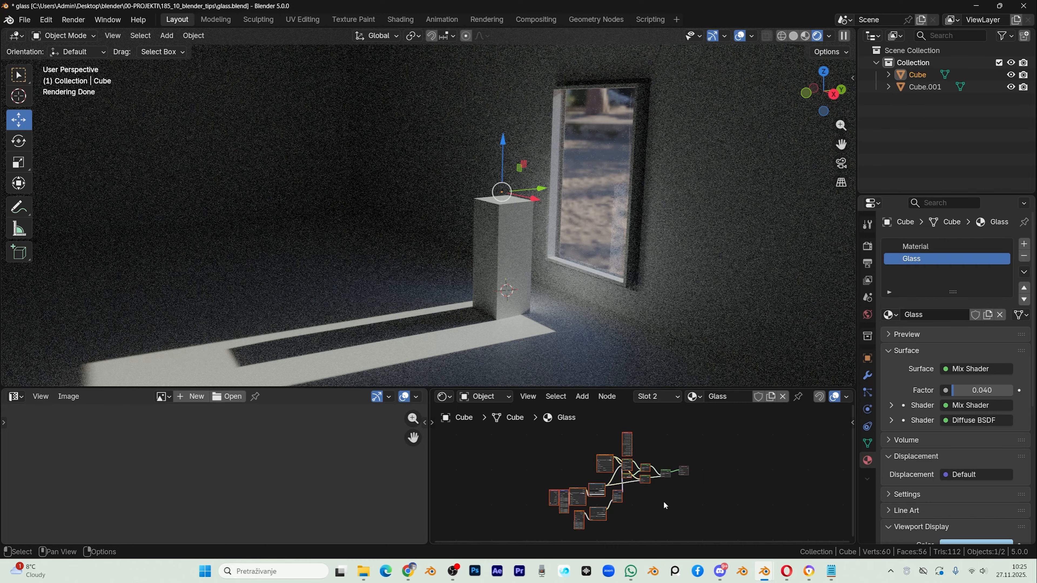
key(x)
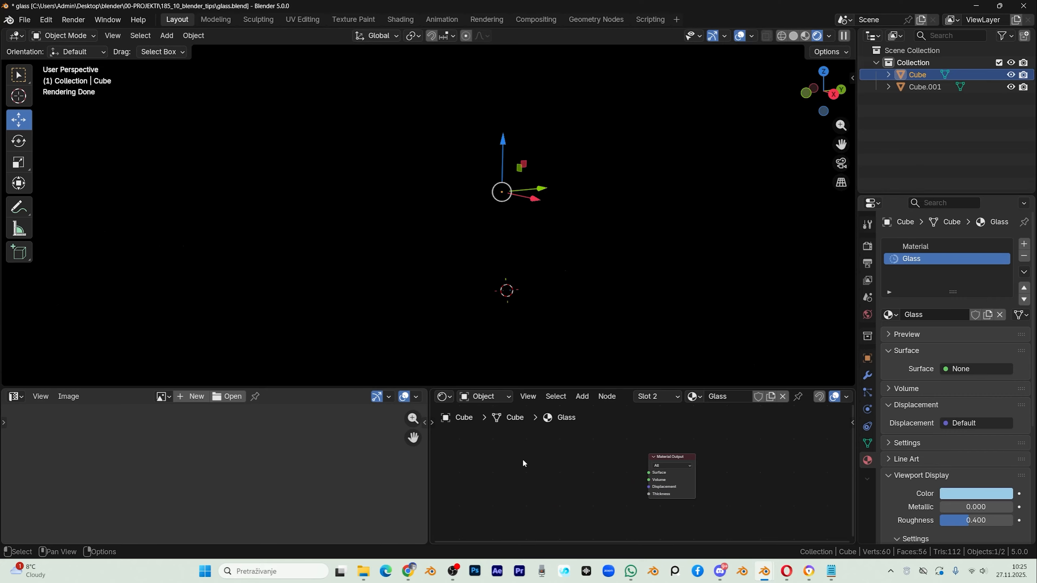
Step: Add a Glass BSDF node to the Glass material and connect it to the Material Output's Surface
key(shift+a)
click(502, 421)
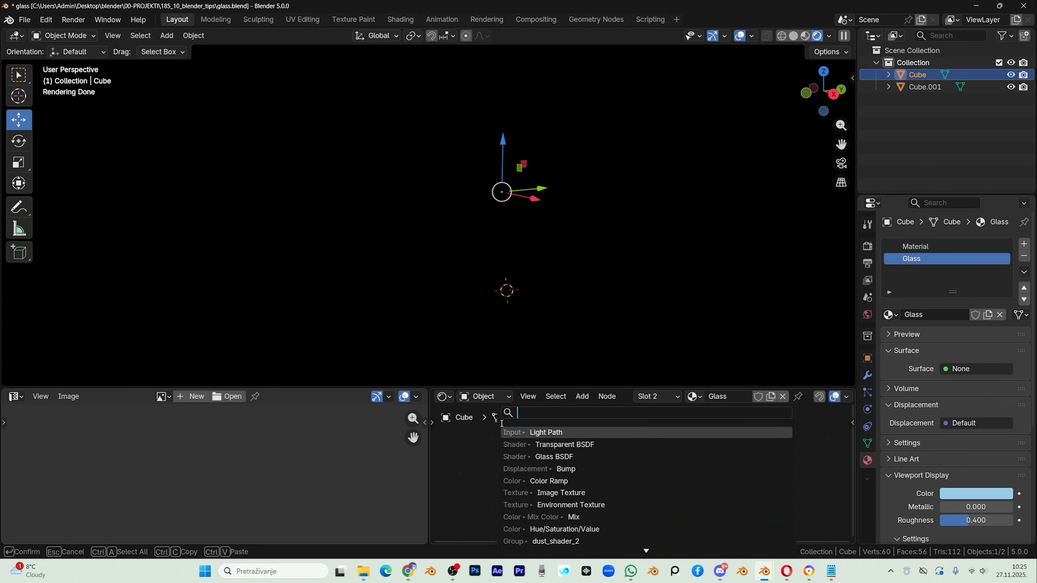
text(glas)
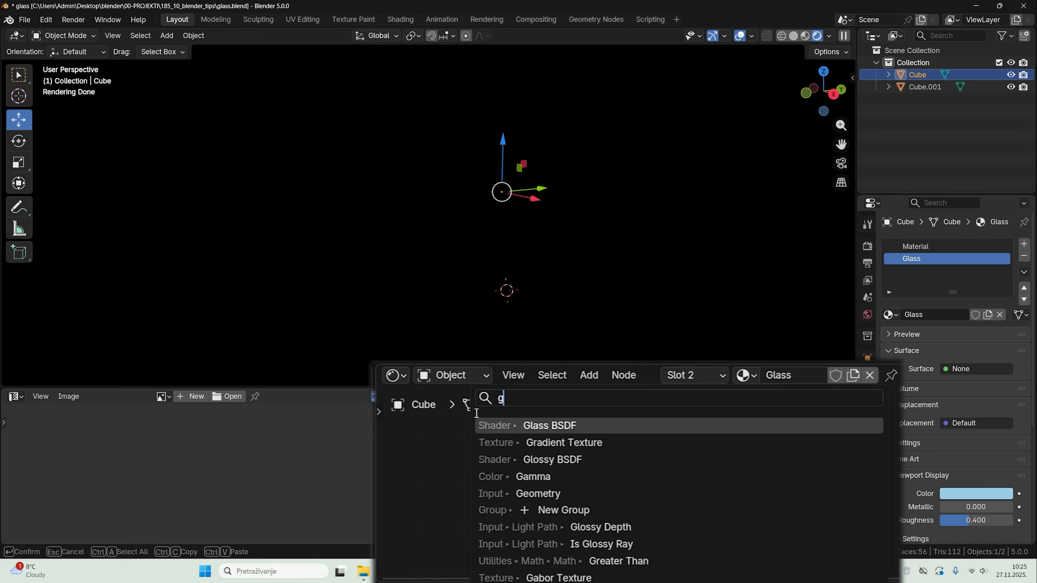
click(548, 425)
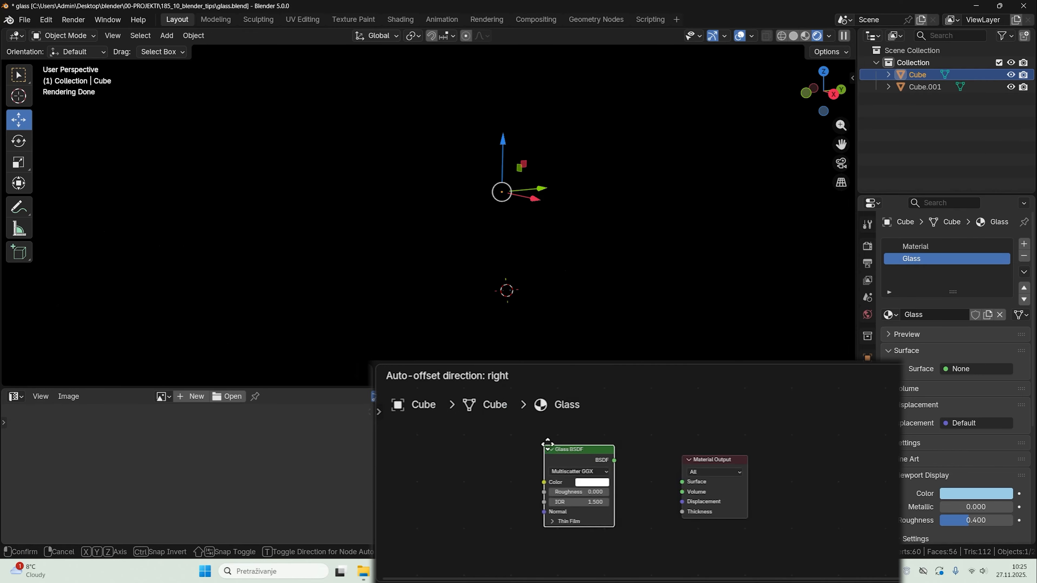
click(548, 429)
drag(618, 458, 681, 481)
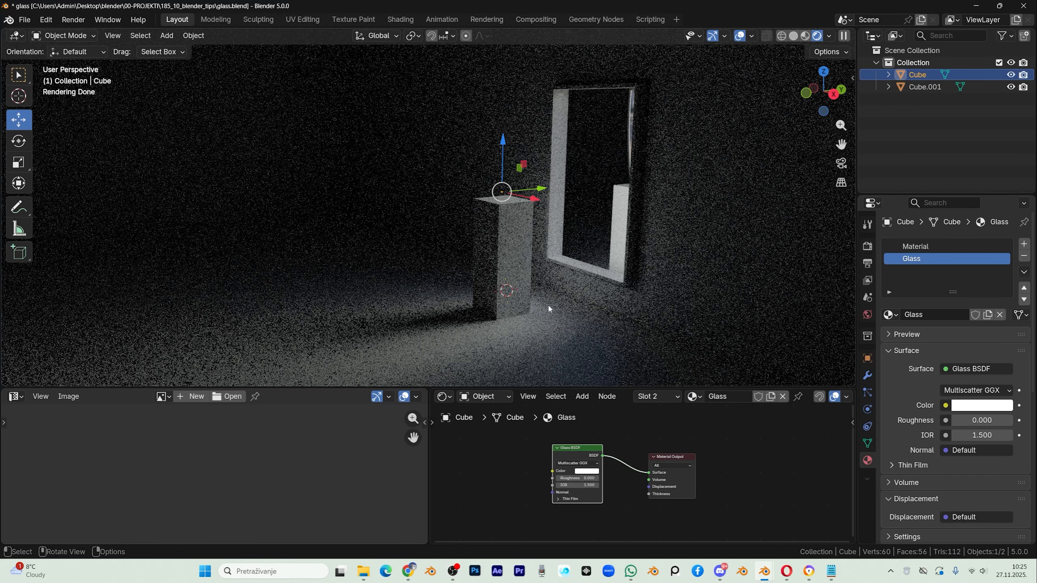
Step: Add a Transparent BSDF node below the Glass BSDF
key(shift+a)
text(tra)
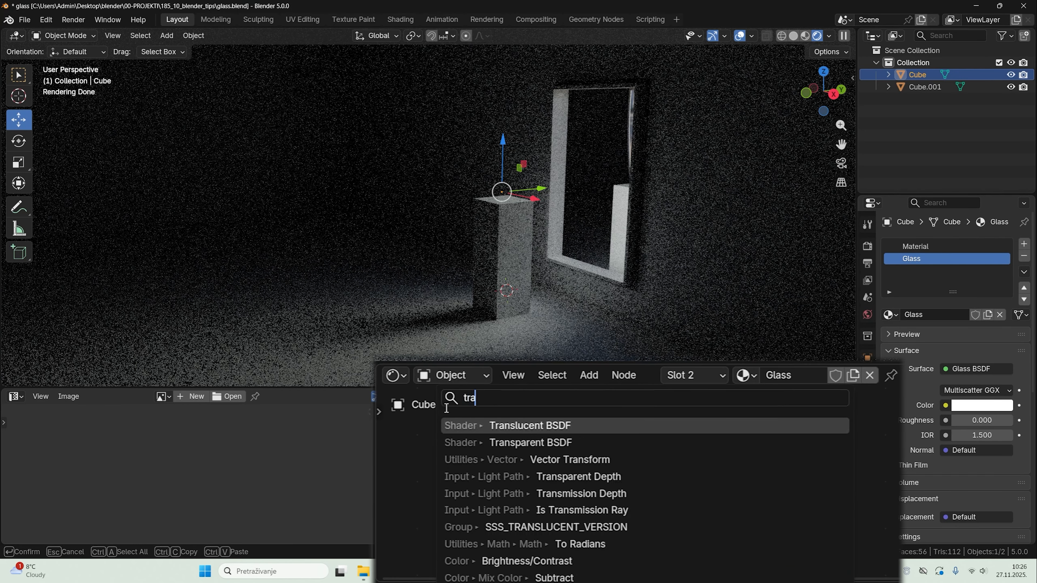
text(ns)
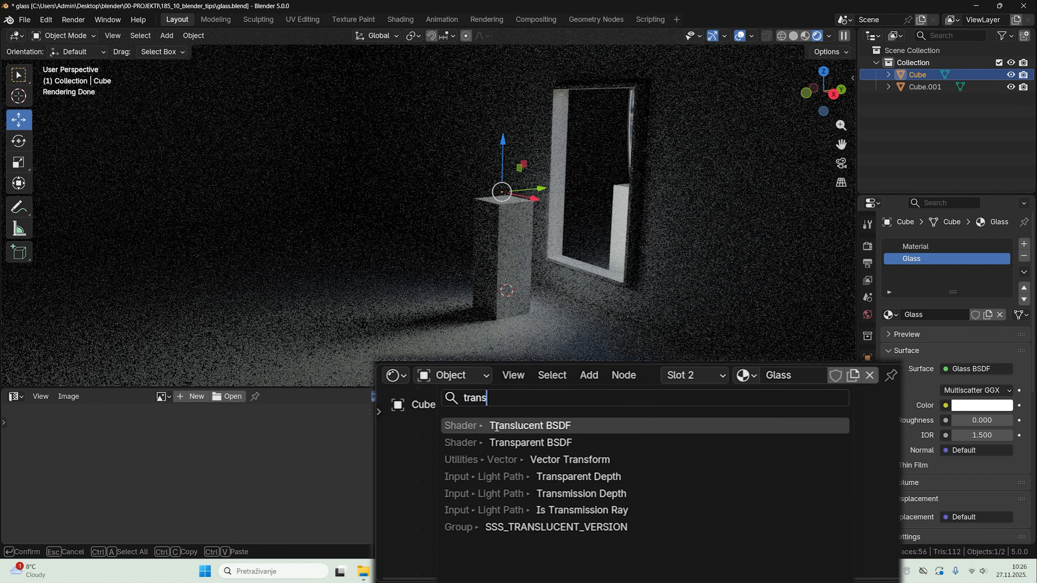
click(502, 443)
click(545, 547)
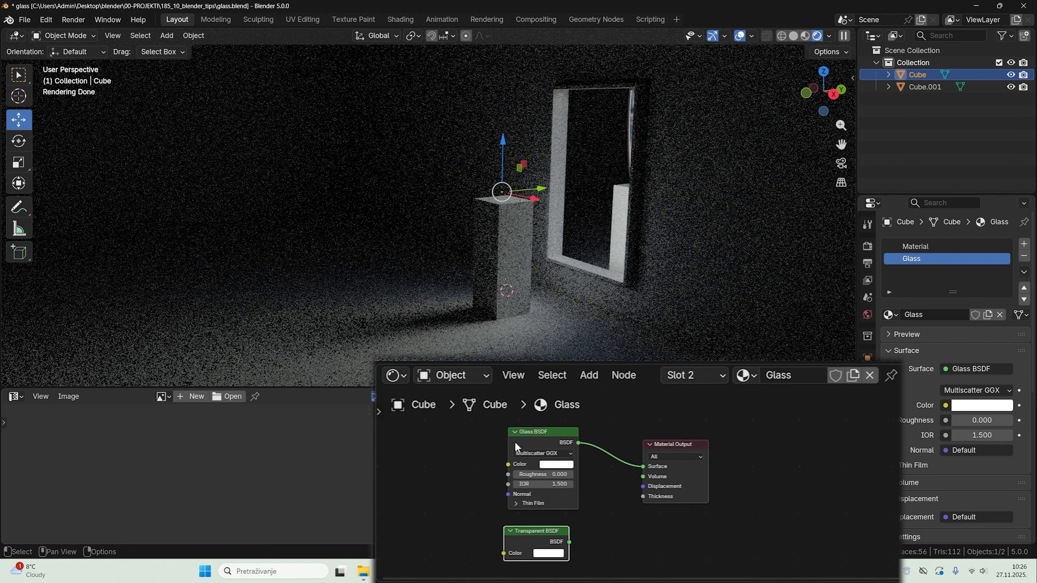
Step: Combine the Glass BSDF and Transparent BSDF through a Mix Shader feeding the Surface, and space out the nodes
ctrl+shift+right_drag(534, 453, 530, 529)
drag(682, 446, 820, 465)
drag(549, 531, 554, 532)
click(533, 431)
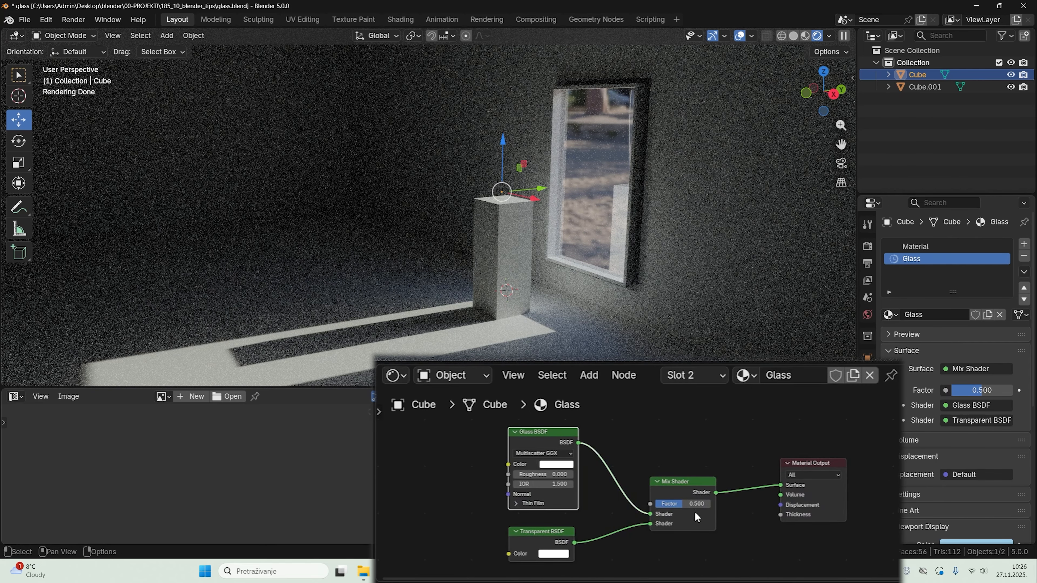
Step: Try Mix Shader factors of 1.000, 0.000 and 0.310 while viewing the window from inside and outside the room
drag(695, 505, 718, 507)
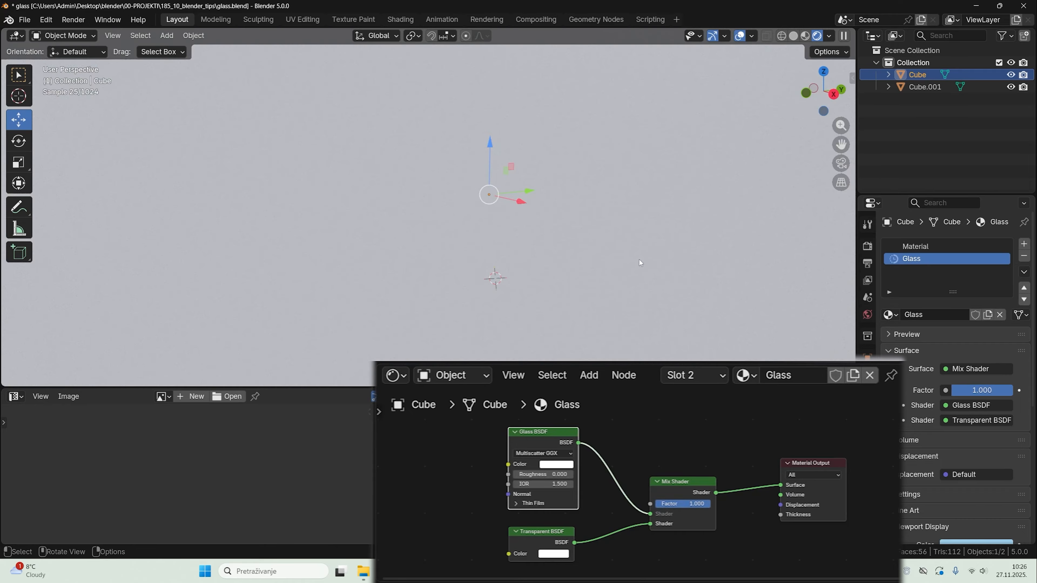
middle_drag(615, 261, 572, 212)
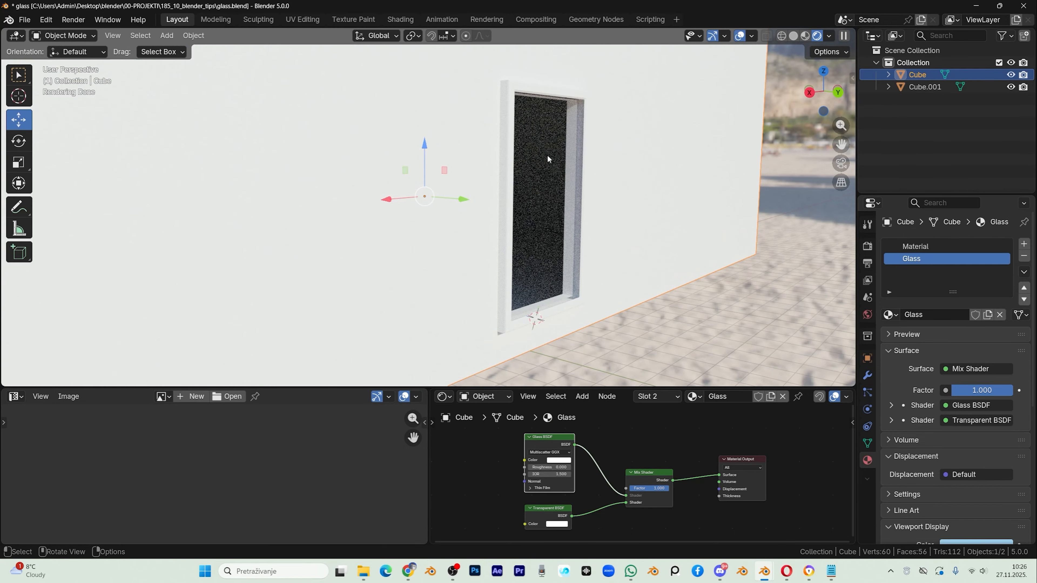
key(ctrl+z)
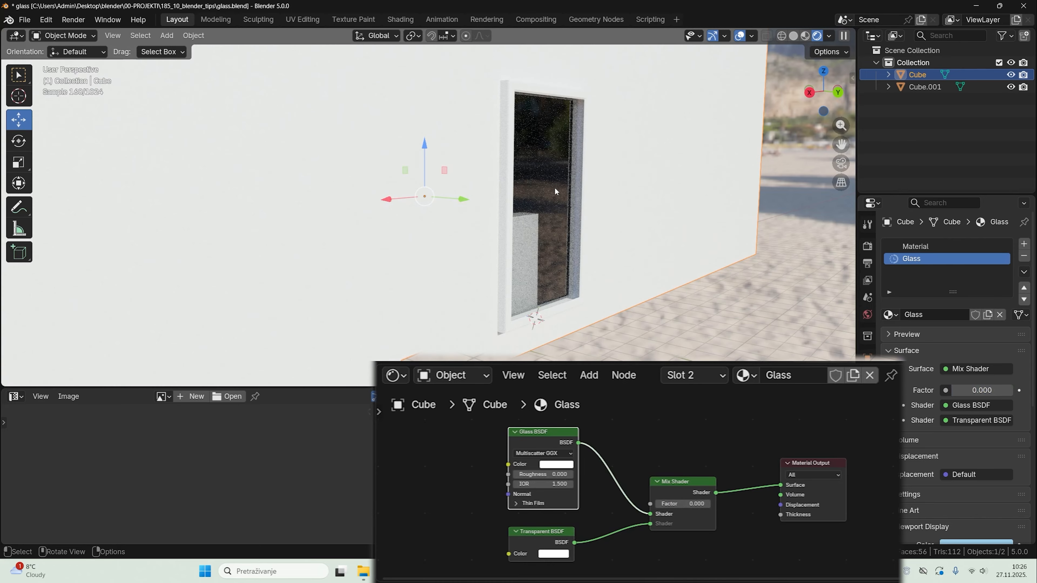
key(ctrl+z)
Step: Add a Light Path node above the Glass BSDF
scroll(634, 485, down, 3)
middle_drag(619, 460, 635, 517)
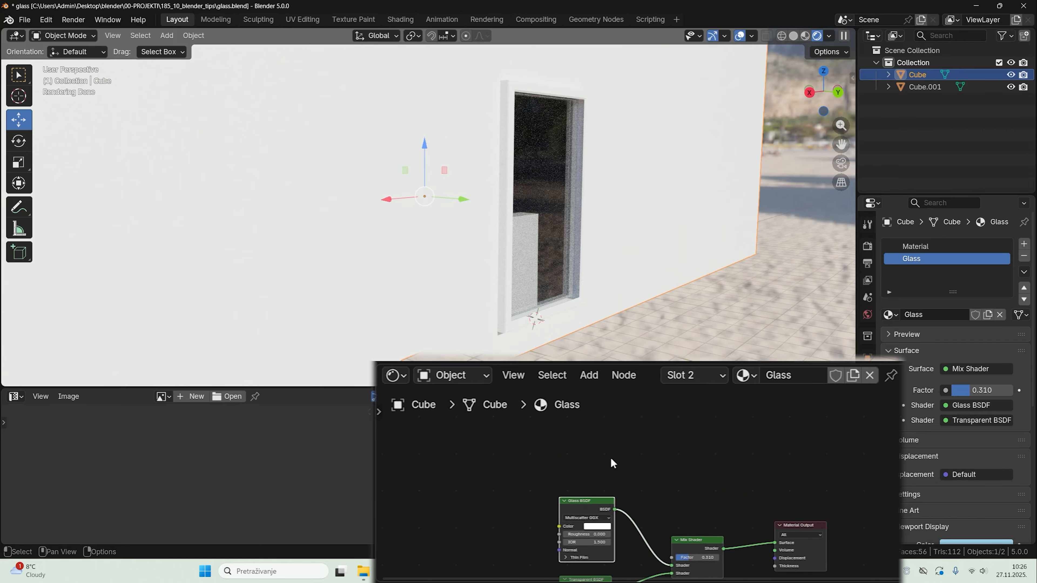
key(shift+a)
text(li)
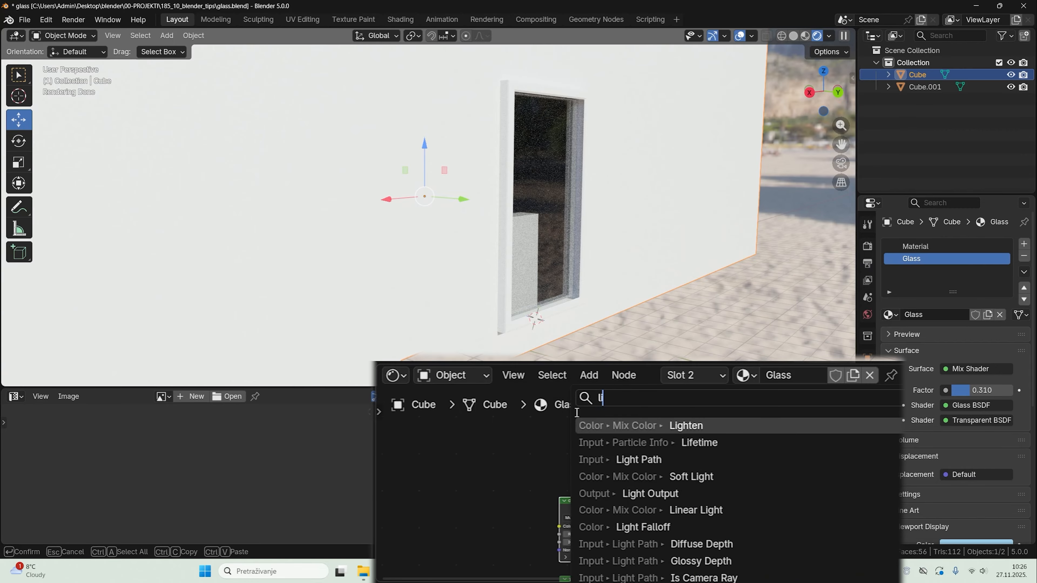
text(ght)
key(Down)
key(Return)
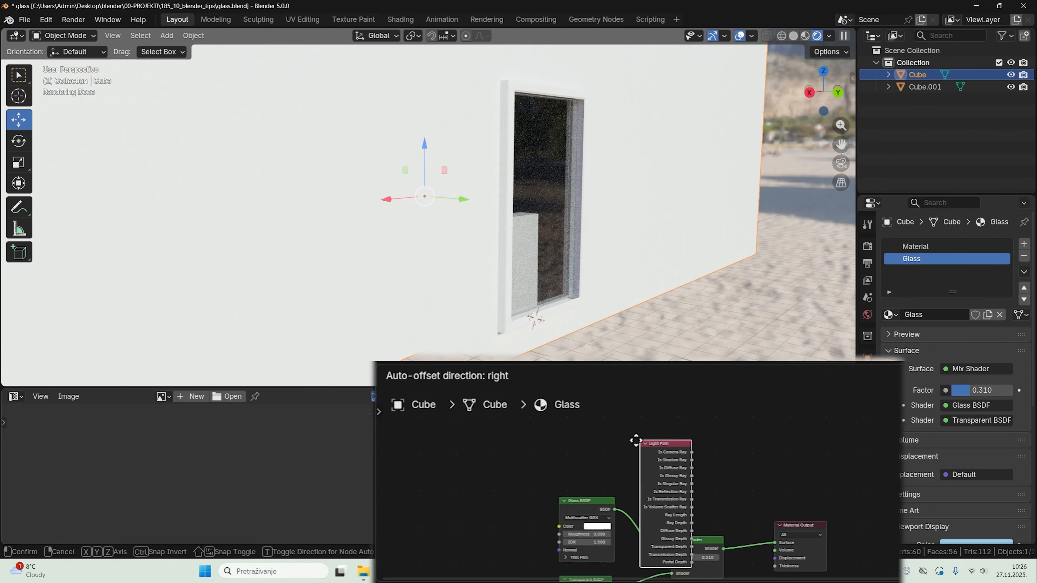
click(555, 414)
Step: Connect the Light Path's Is Shadow Ray output to the Mix Shader's Factor, and check the window from inside and outside
scroll(636, 507, down, 2)
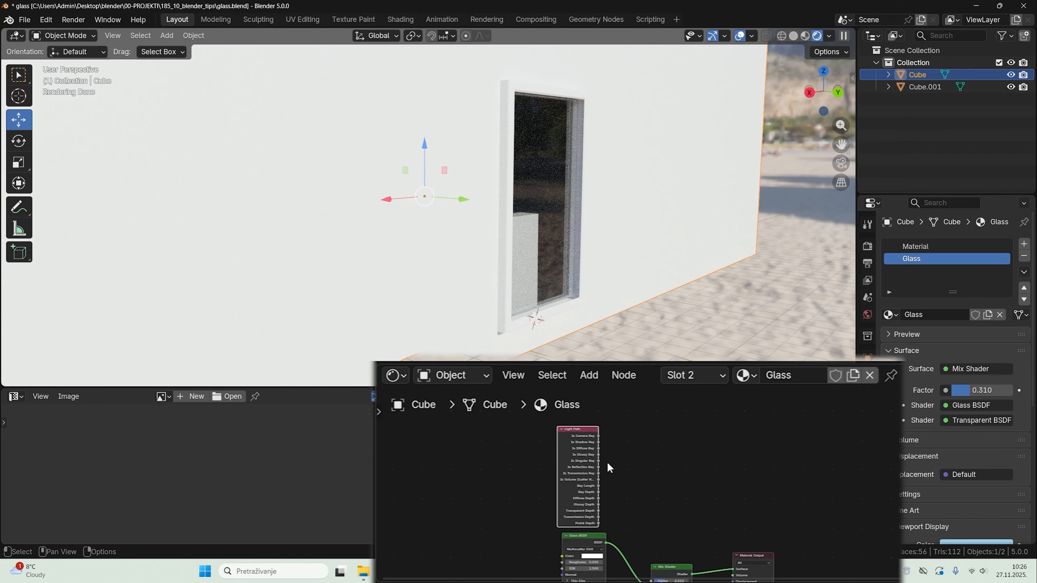
drag(600, 442, 651, 516)
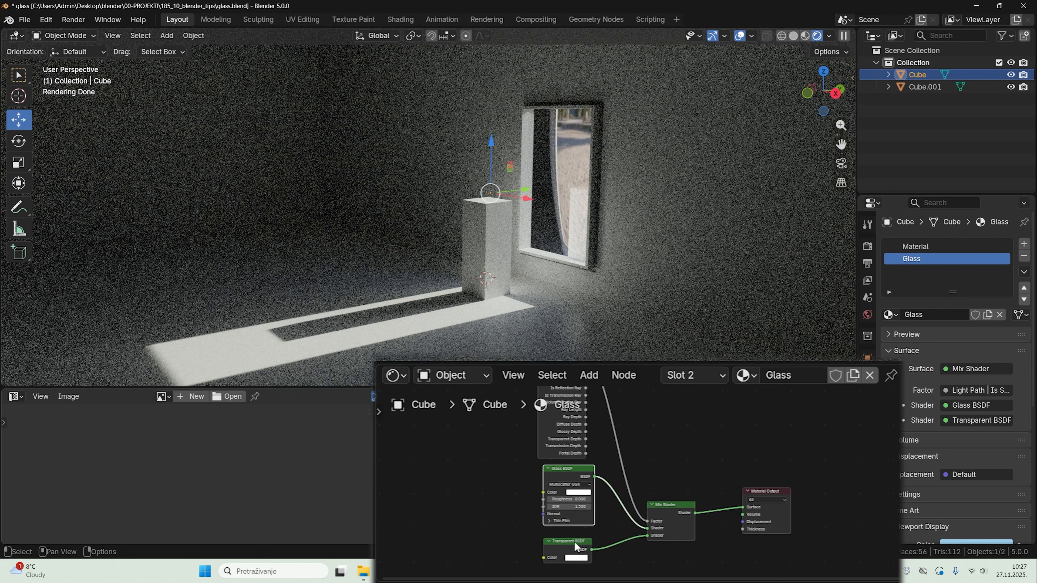
click(573, 542)
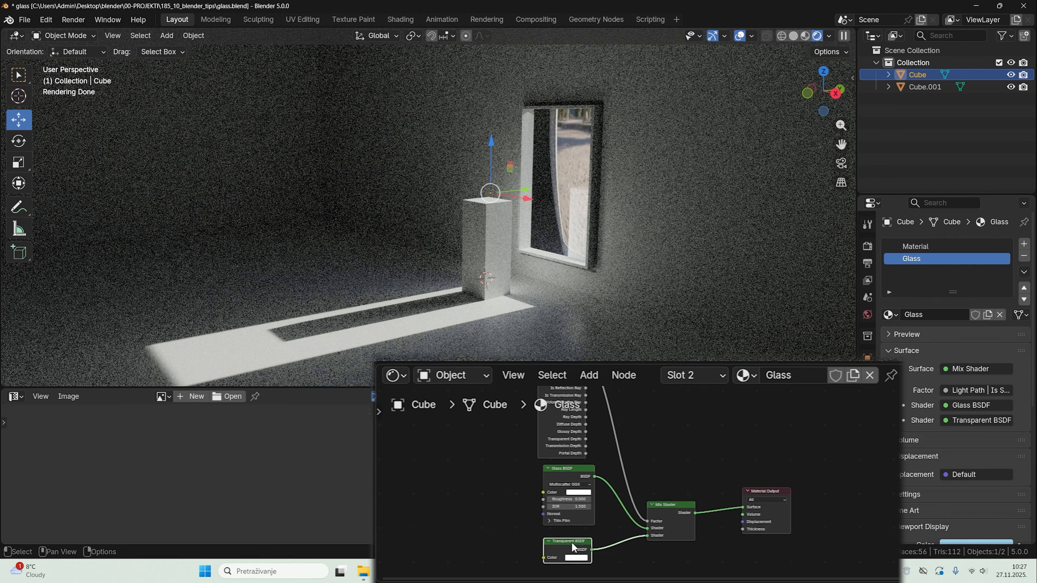
middle_drag(626, 274, 551, 268)
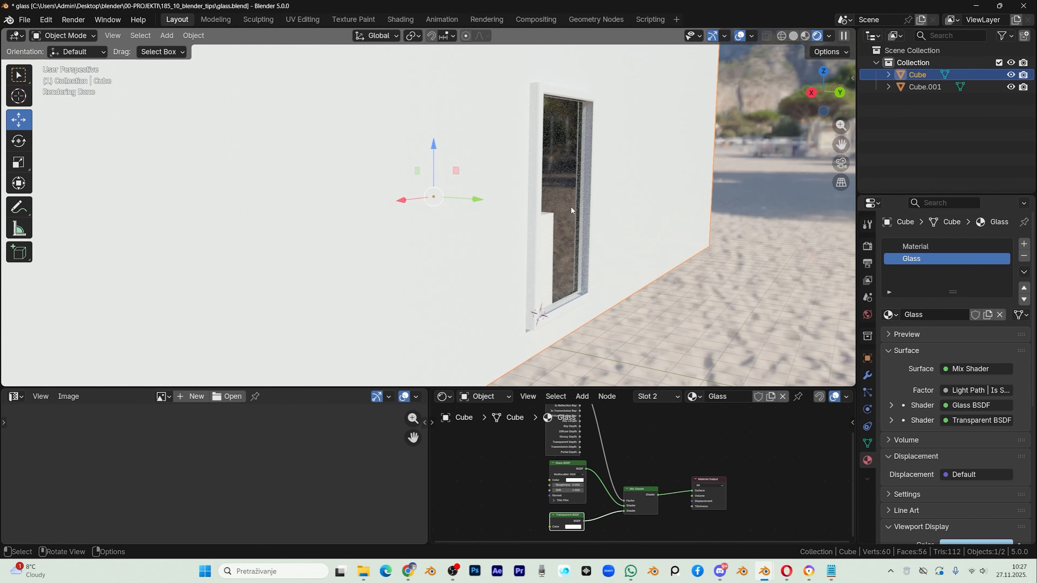
Step: Try the glass without the Light Path node and with a Mix Shader factor of 0.487, and undo both changes
middle_drag(572, 210, 546, 215)
middle_drag(518, 459, 518, 494)
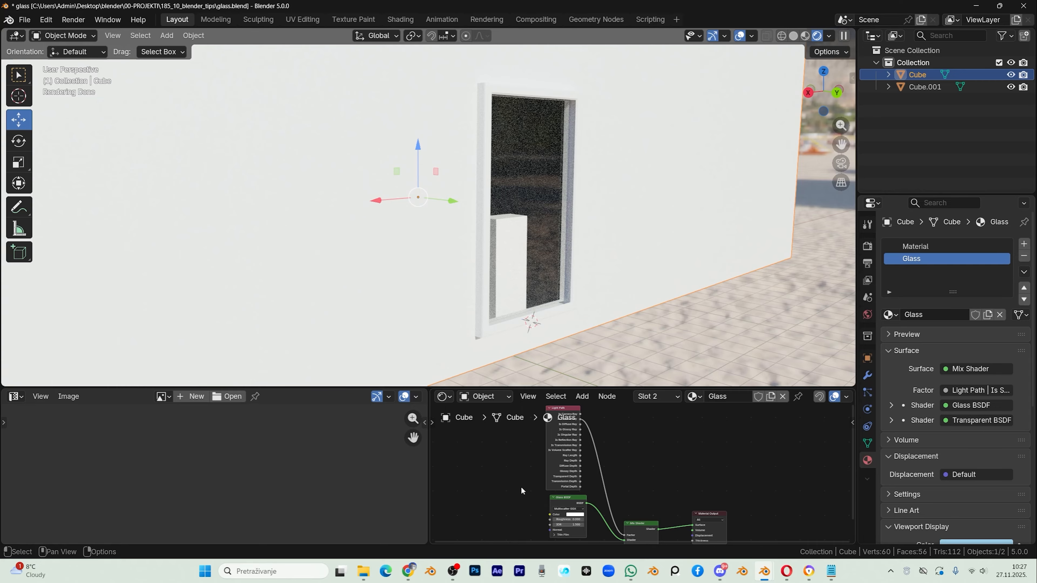
scroll(521, 487, down, 1)
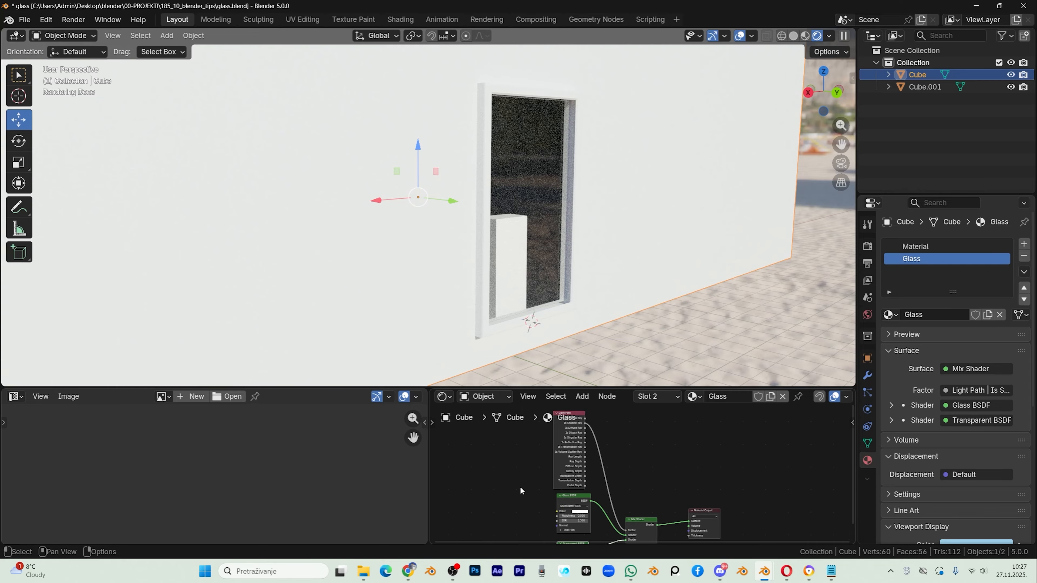
click(577, 415)
key(Delete)
middle_drag(640, 499, 626, 468)
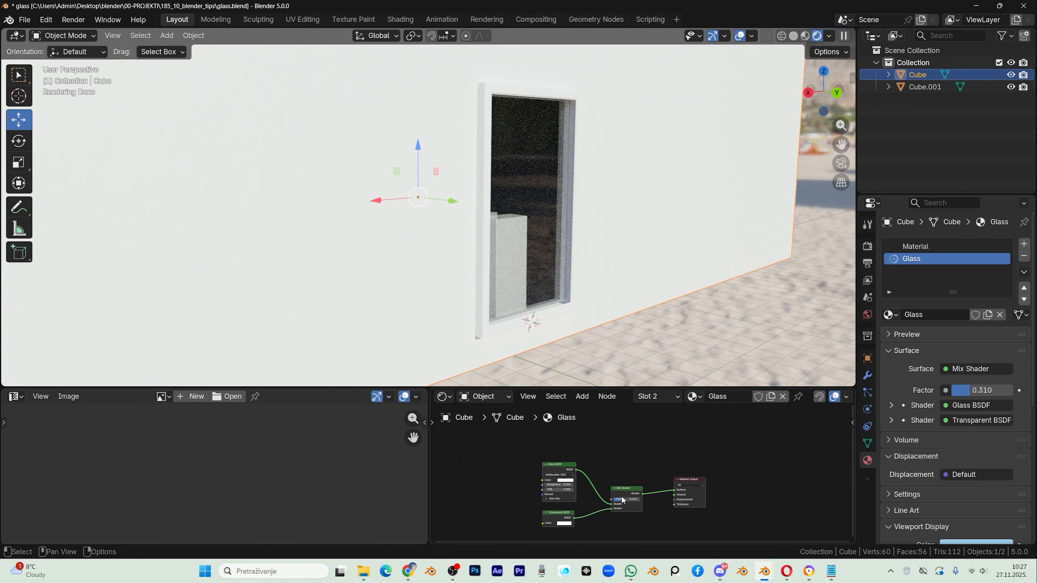
drag(623, 499, 628, 500)
middle_drag(533, 279, 518, 274)
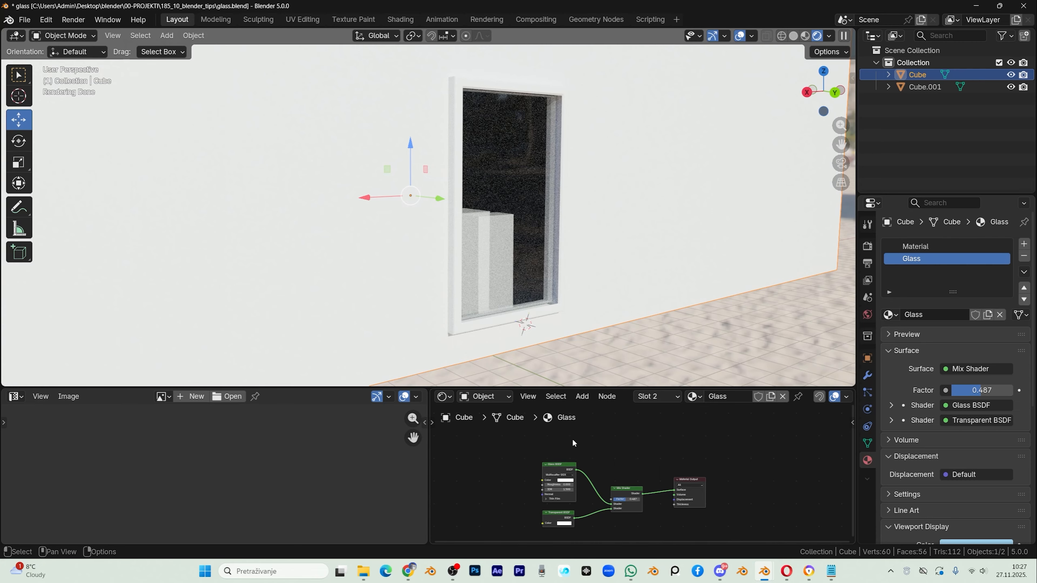
key(ctrl+z)
key(ctrl+z)
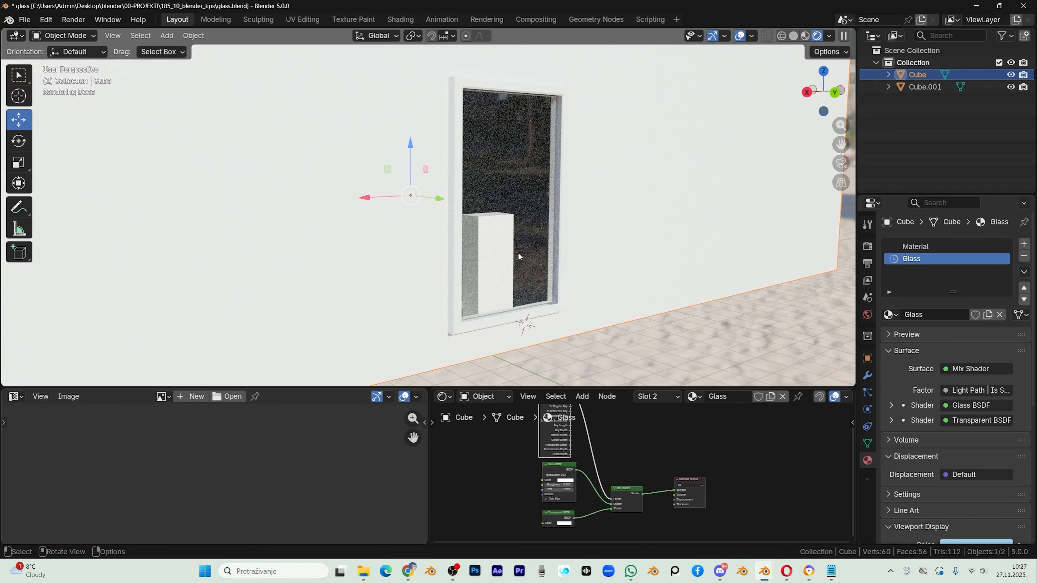
Step: Delete the Light Path node from the Glass material and view the window from inside the room
middle_drag(596, 438, 611, 483)
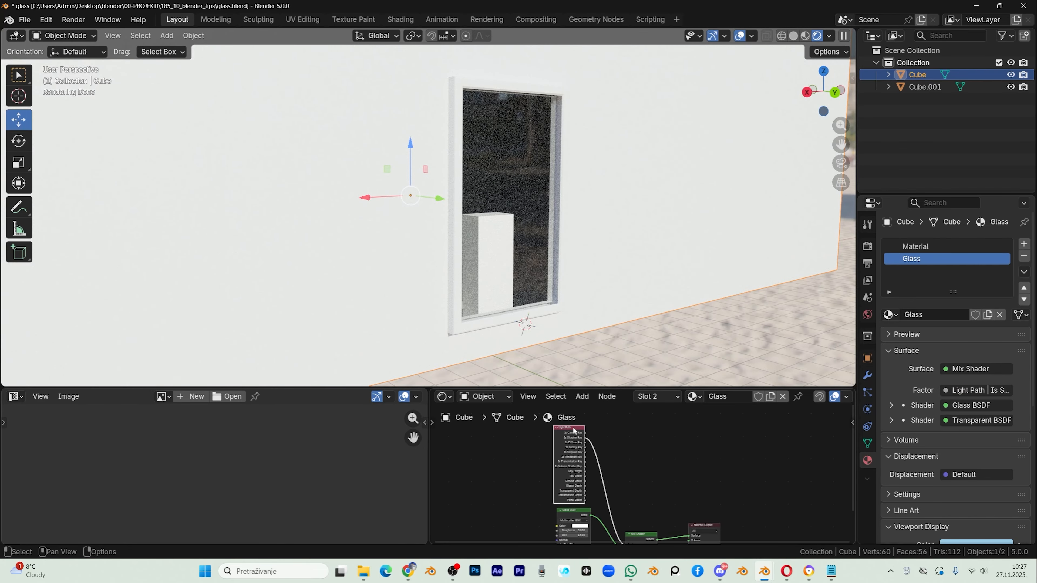
key(x)
middle_drag(463, 305, 517, 302)
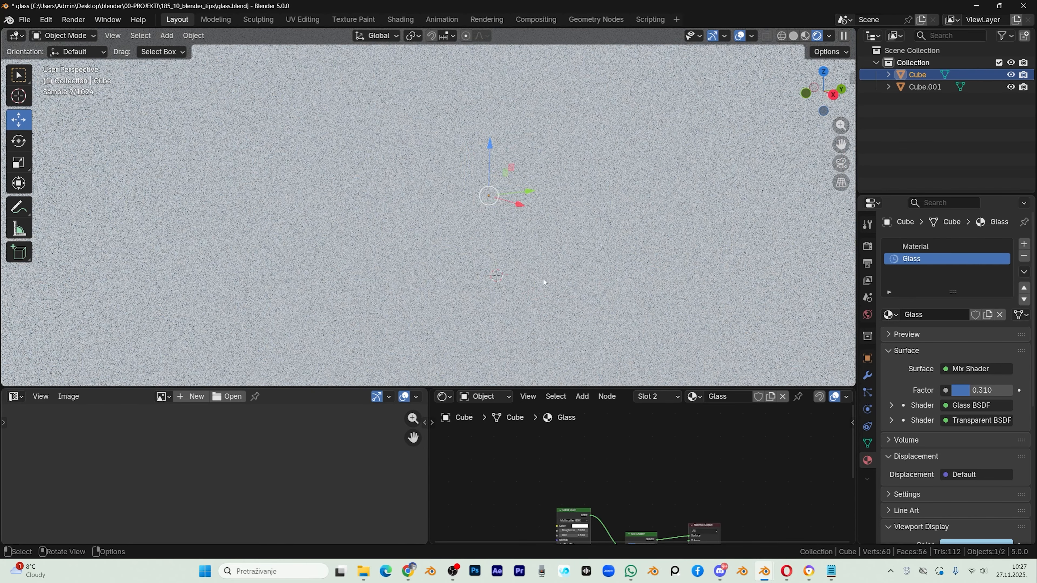
scroll(516, 302, up, 1)
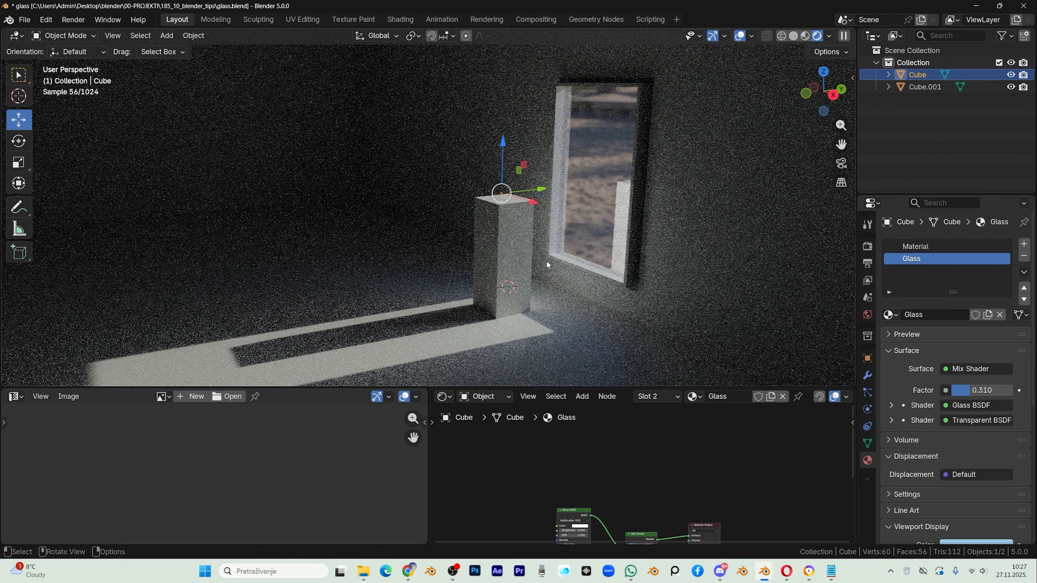
Step: Set the Mix Shader's factor to 0.5 and check the window from inside and outside
middle_drag(591, 476, 526, 414)
scroll(594, 490, up, 1)
double_click(577, 482)
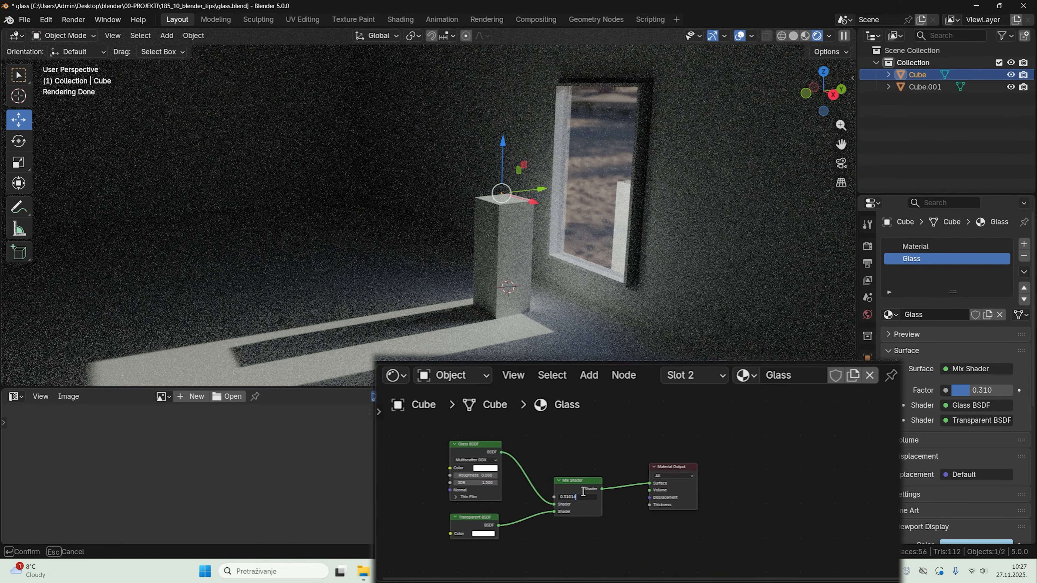
text(0.5)
key(Return)
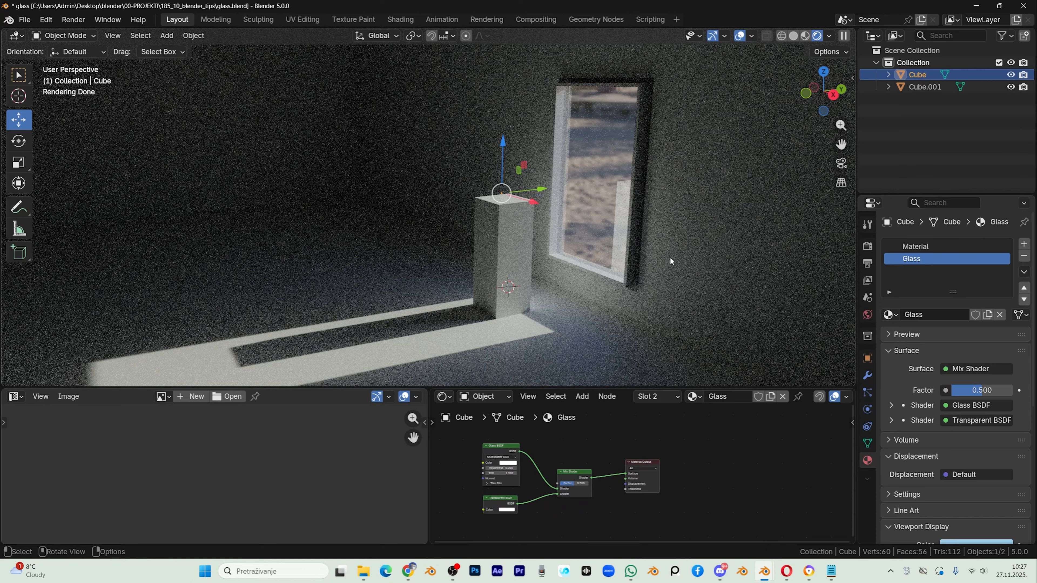
middle_drag(670, 257, 574, 136)
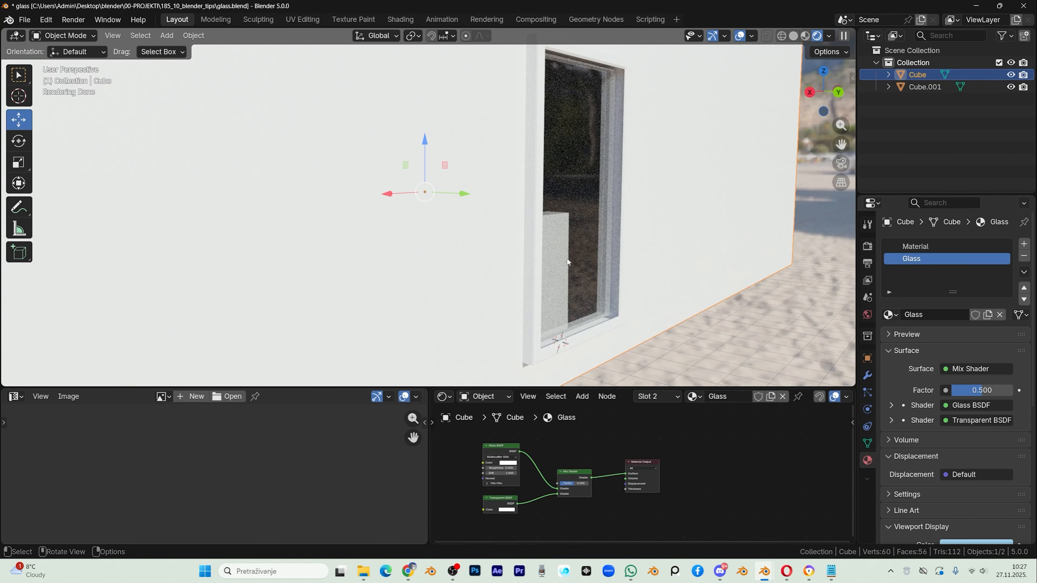
middle_drag(567, 262, 508, 250)
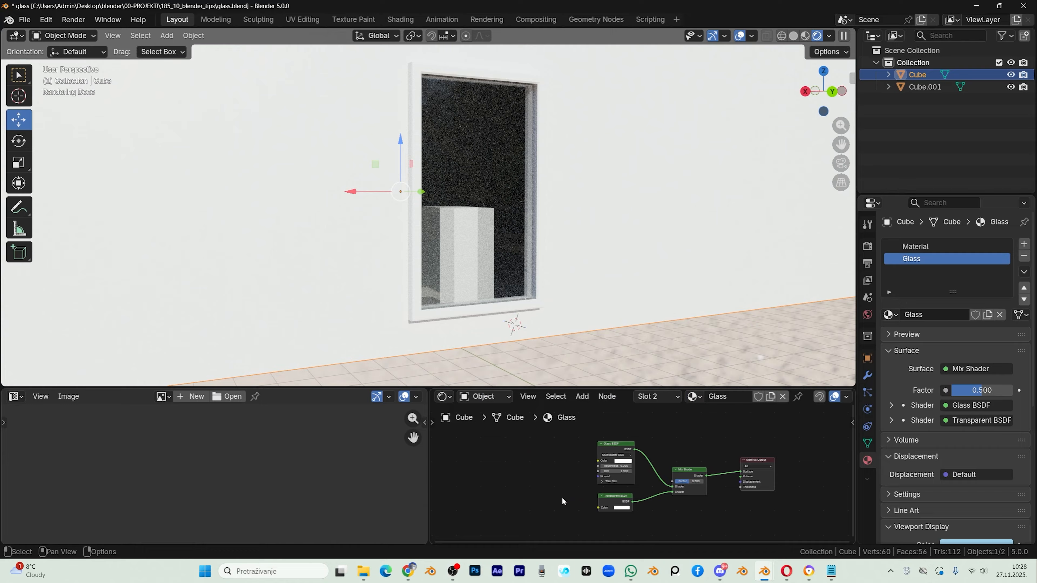
middle_drag(494, 294, 493, 287)
scroll(581, 483, up, 1)
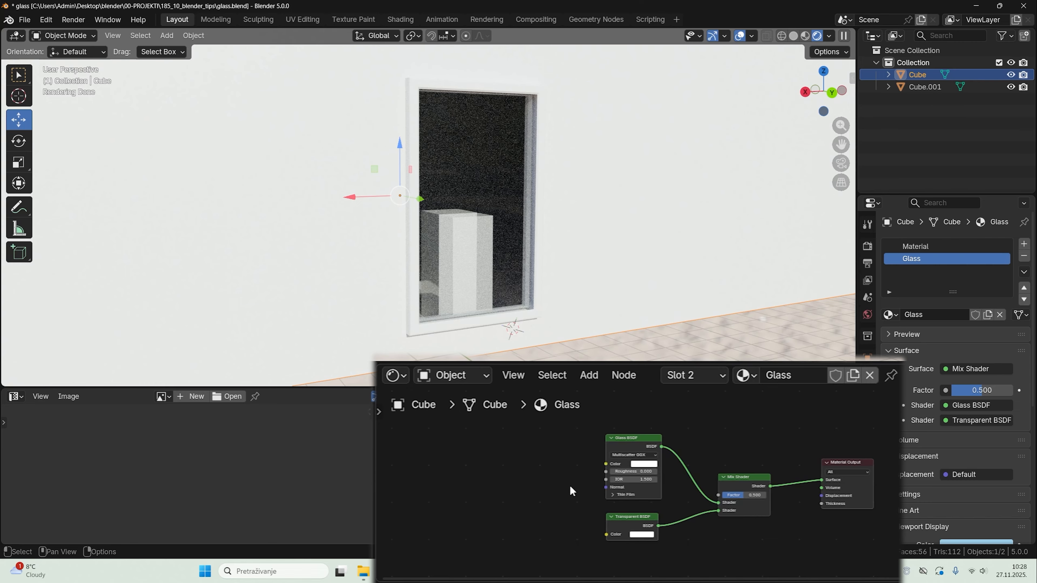
Step: Add an Image Texture node with small_house_texture_3.jpg and connect its Color to the Glass BSDF's Color
key(shift+a)
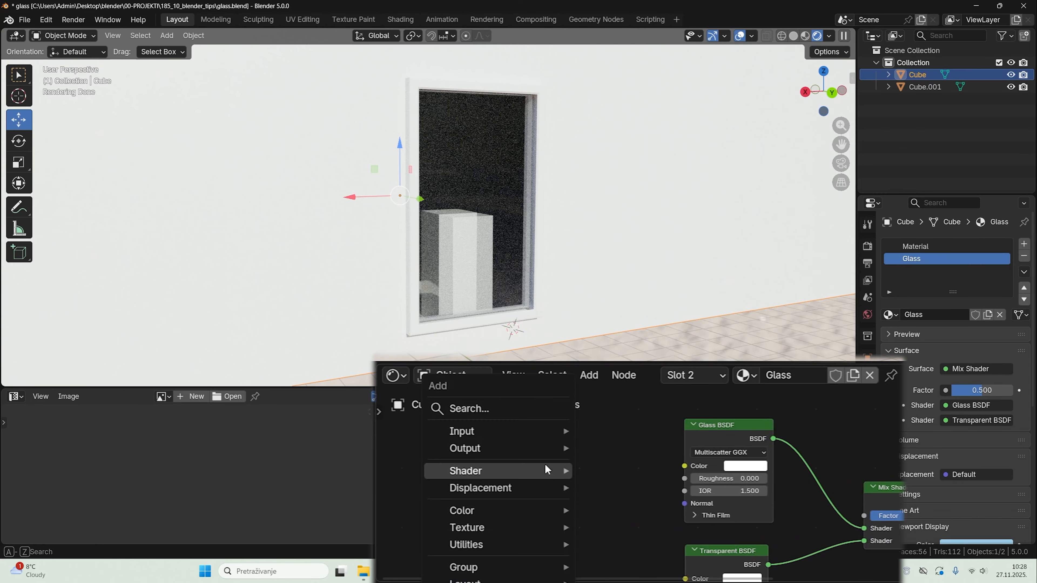
click(489, 408)
text(im)
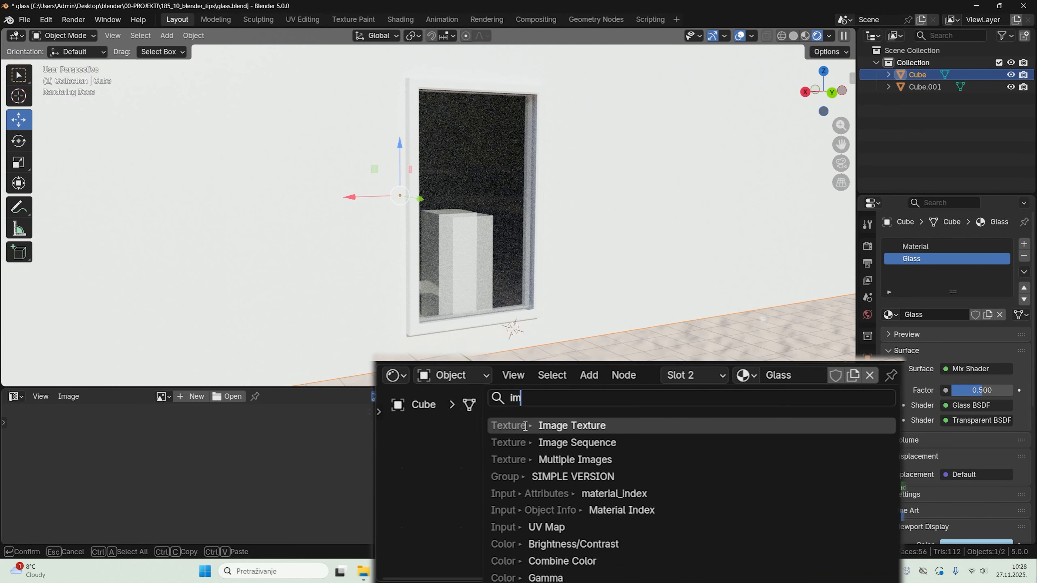
click(522, 426)
click(440, 420)
click(458, 470)
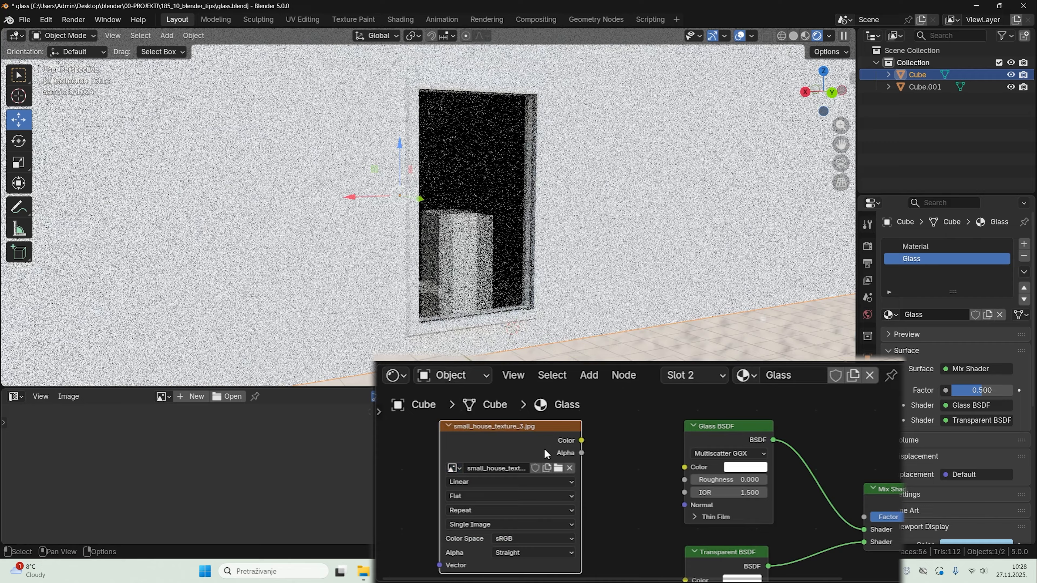
click(507, 369)
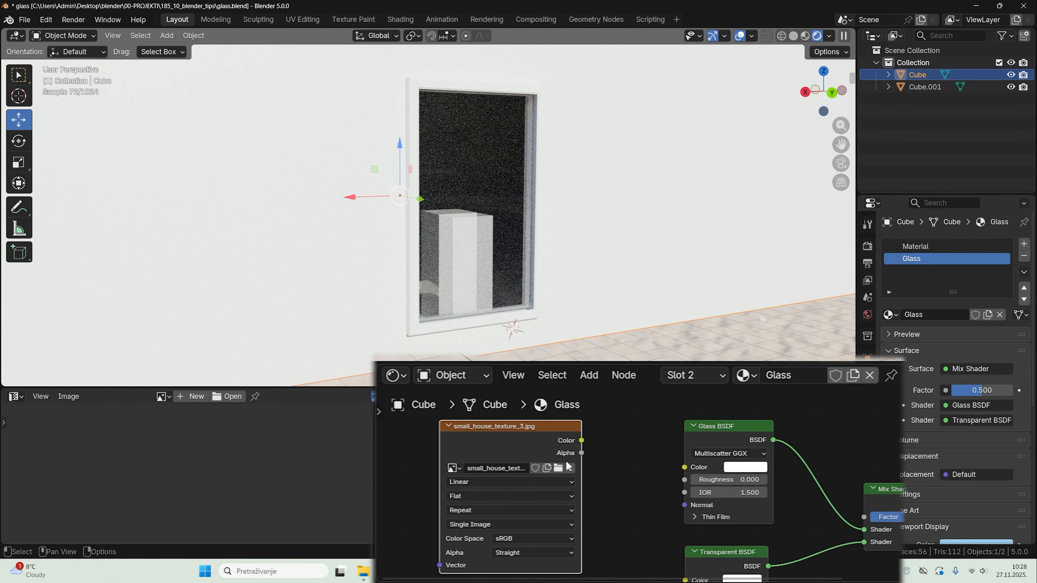
drag(580, 440, 682, 468)
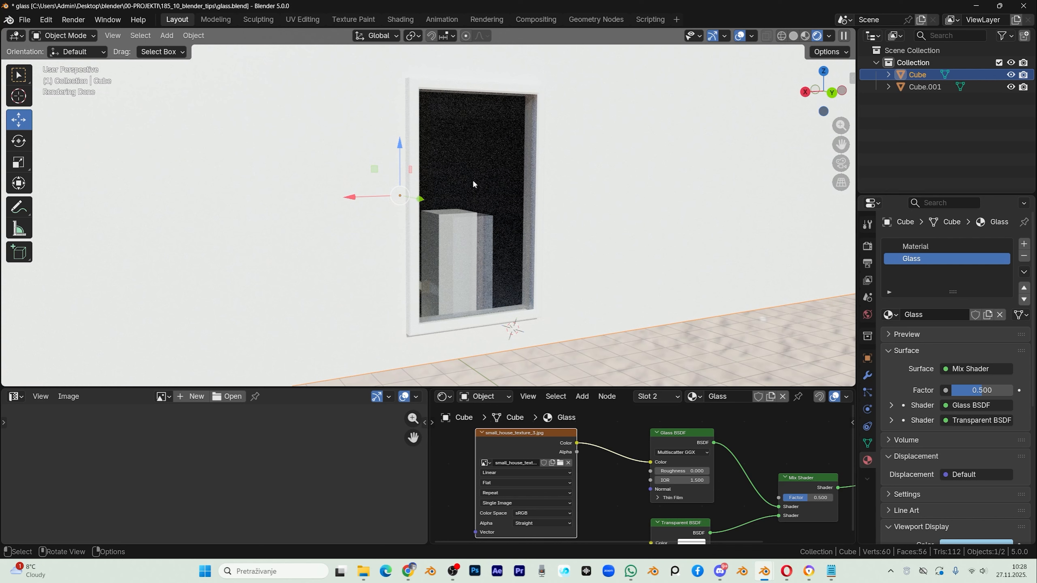
Step: Display small_house_texture_3.jpg in the image editor and change that editor to the UV Editor
click(163, 396)
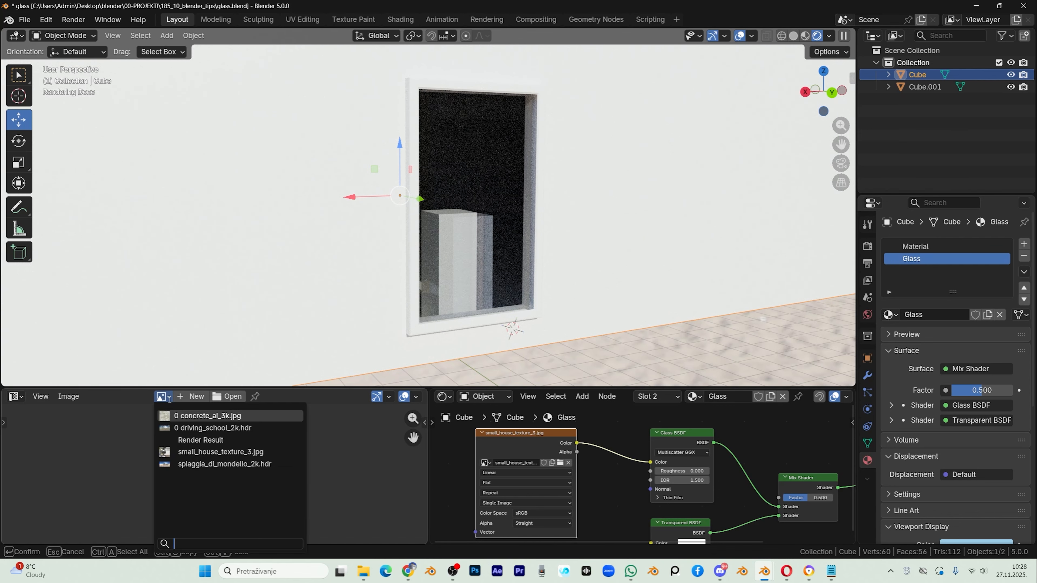
click(220, 452)
scroll(164, 470, down, 3)
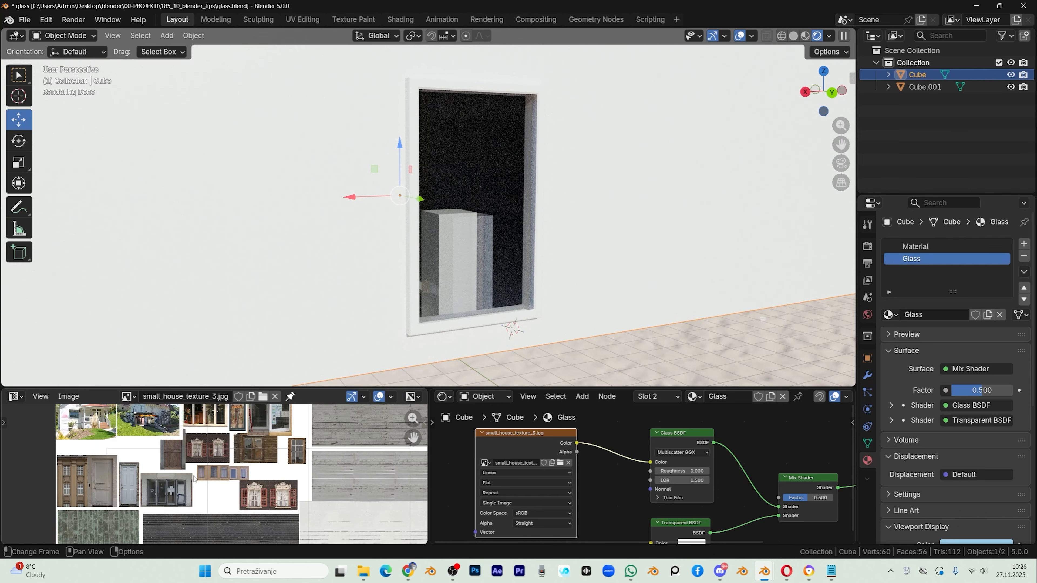
click(16, 397)
click(41, 455)
Step: Move the glass face's UVs onto the curtained window with red shutters in the texture, and return to Object Mode
key(Tab)
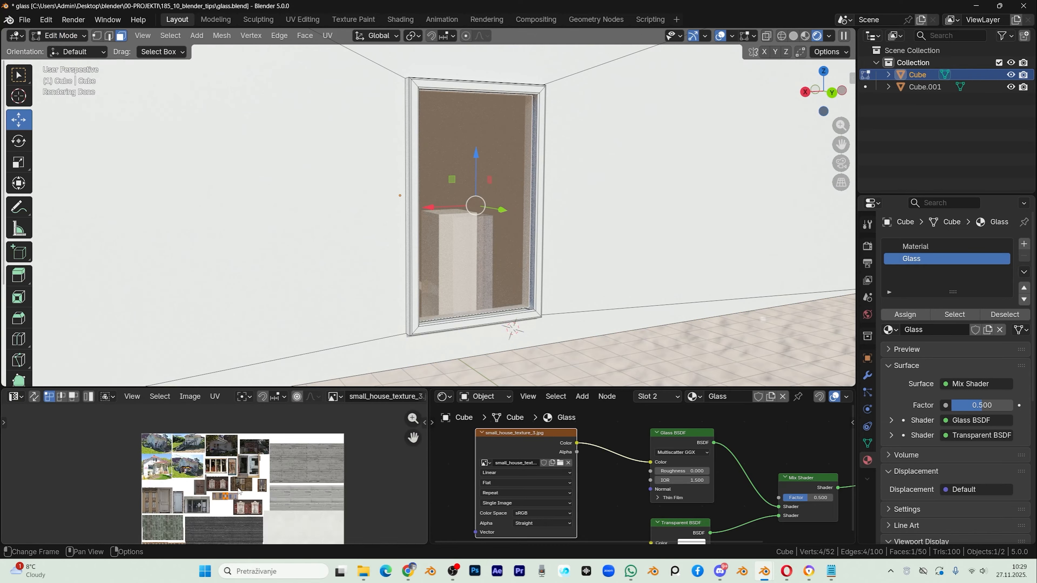
scroll(235, 459, up, 3)
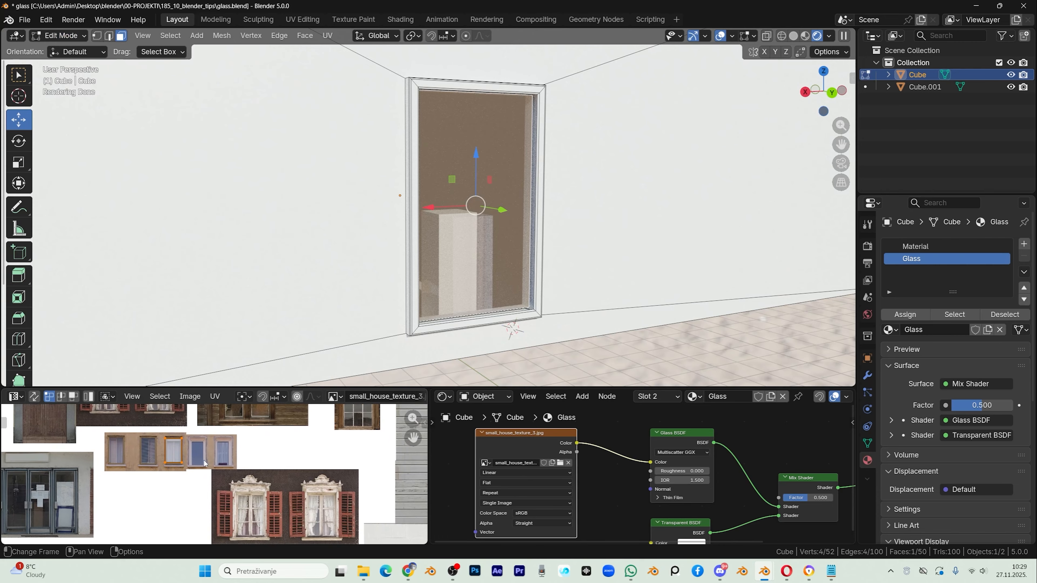
key(g)
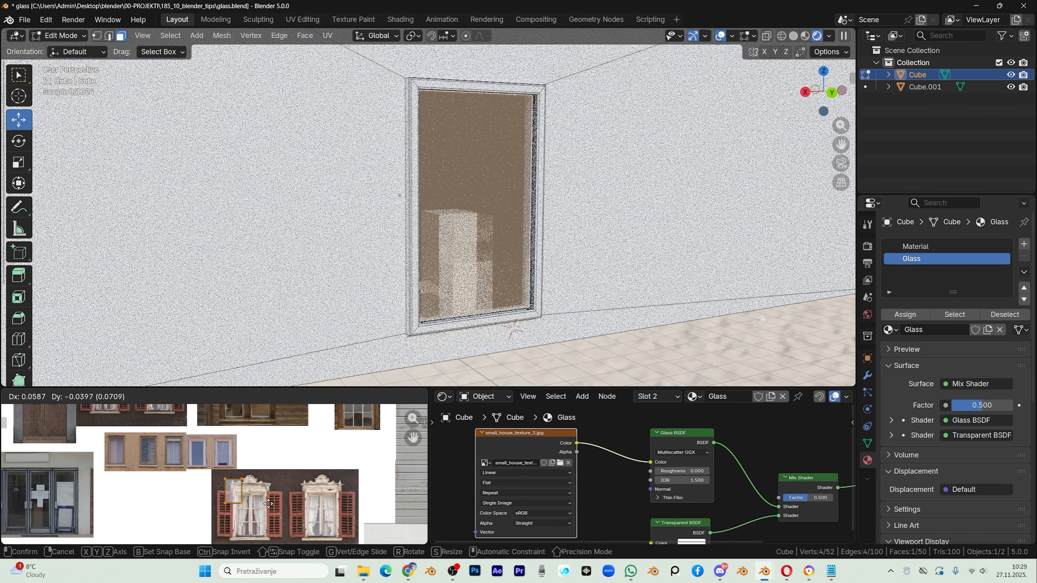
click(281, 522)
key(Tab)
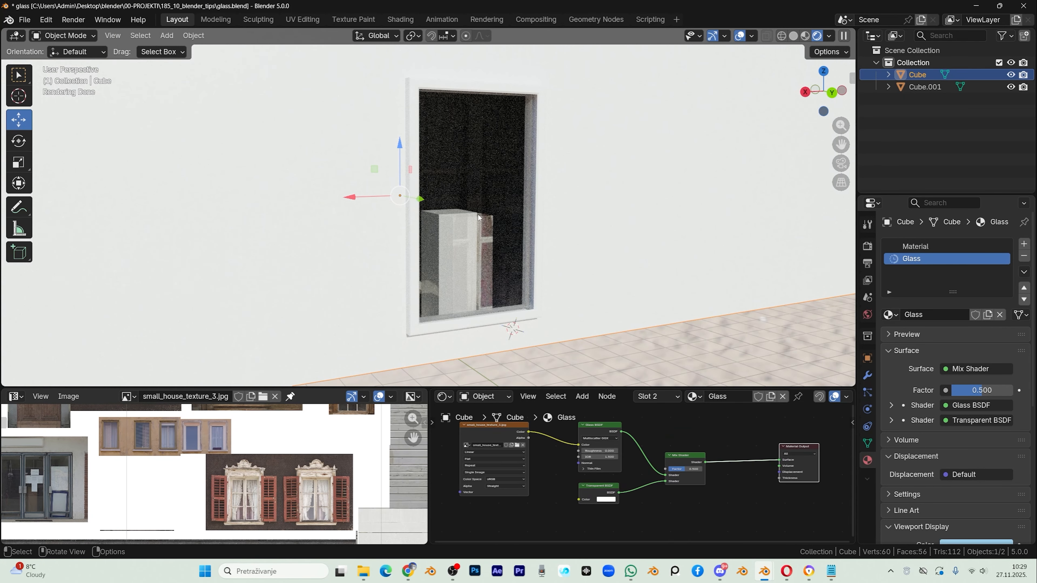
Step: Add a Diffuse BSDF below the Mix Shader and connect the image texture's Color to its Color input
key(shift+a)
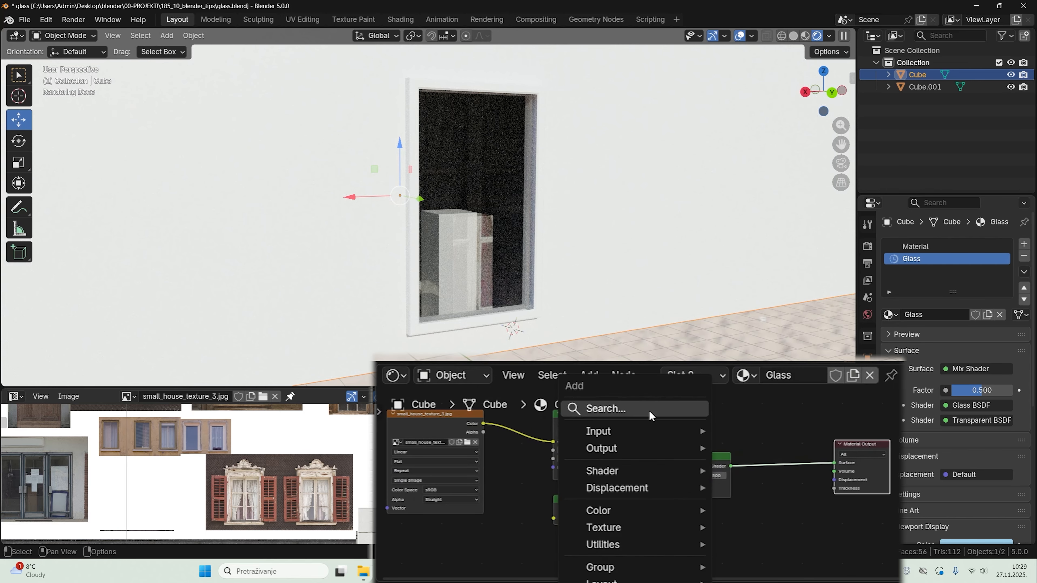
text(dif)
click(727, 442)
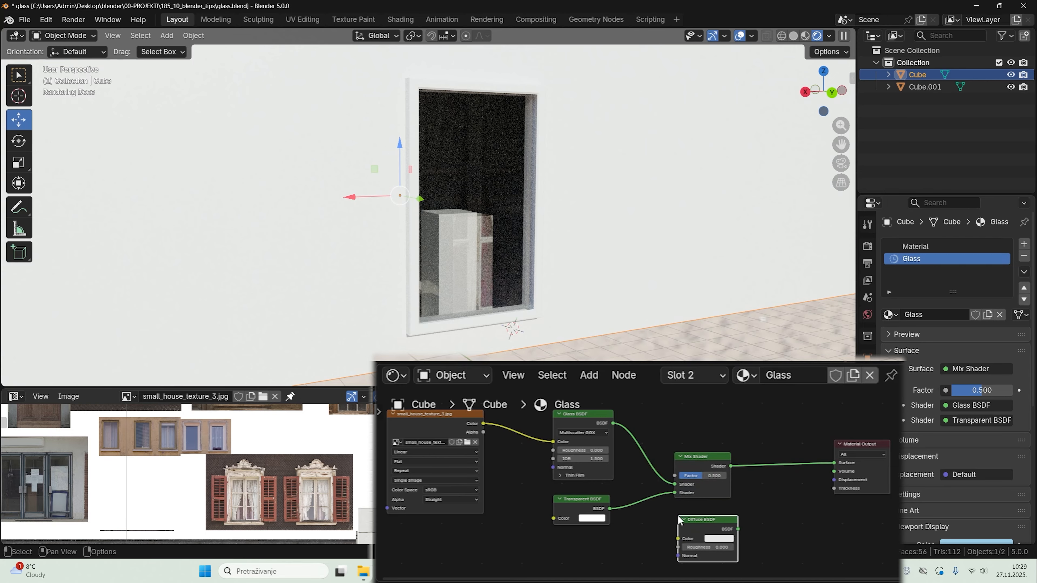
click(678, 506)
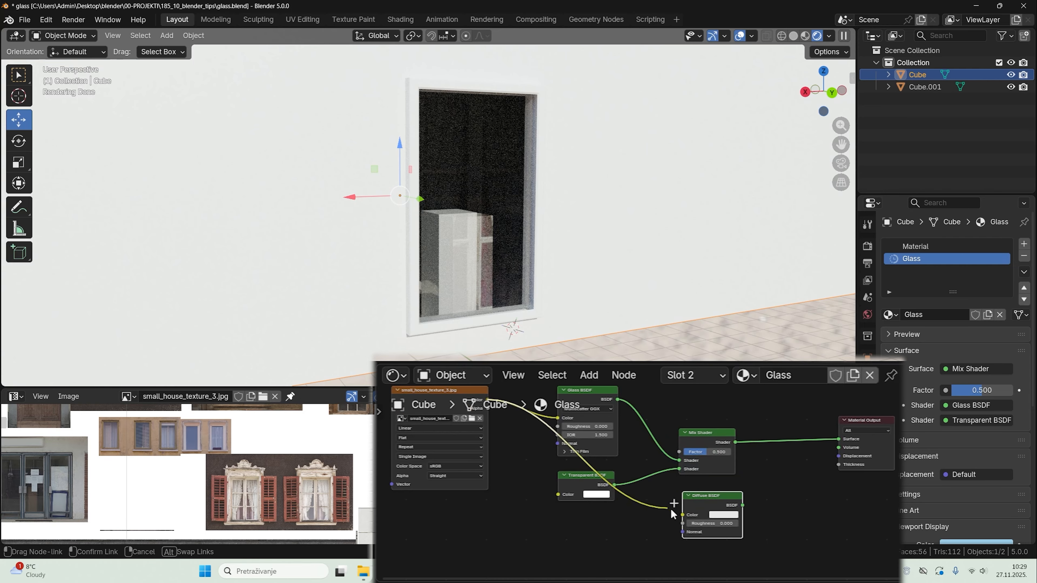
drag(697, 509, 676, 510)
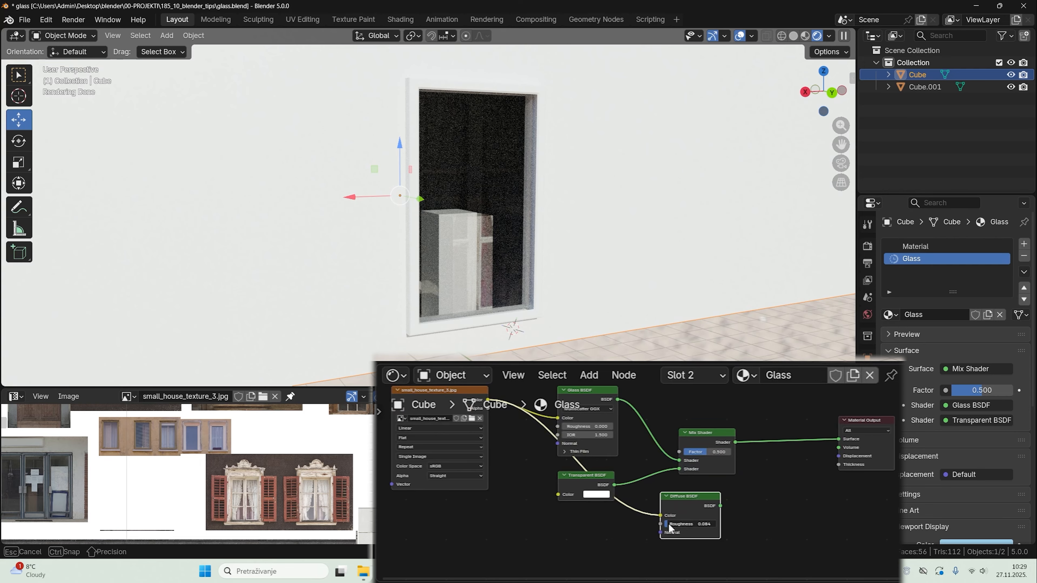
Step: Mix the Diffuse BSDF with the existing glass mix through a second Mix Shader feeding the Surface, with its factor at 0.067
drag(691, 504, 702, 505)
ctrl+shift+right_drag(703, 502, 710, 468)
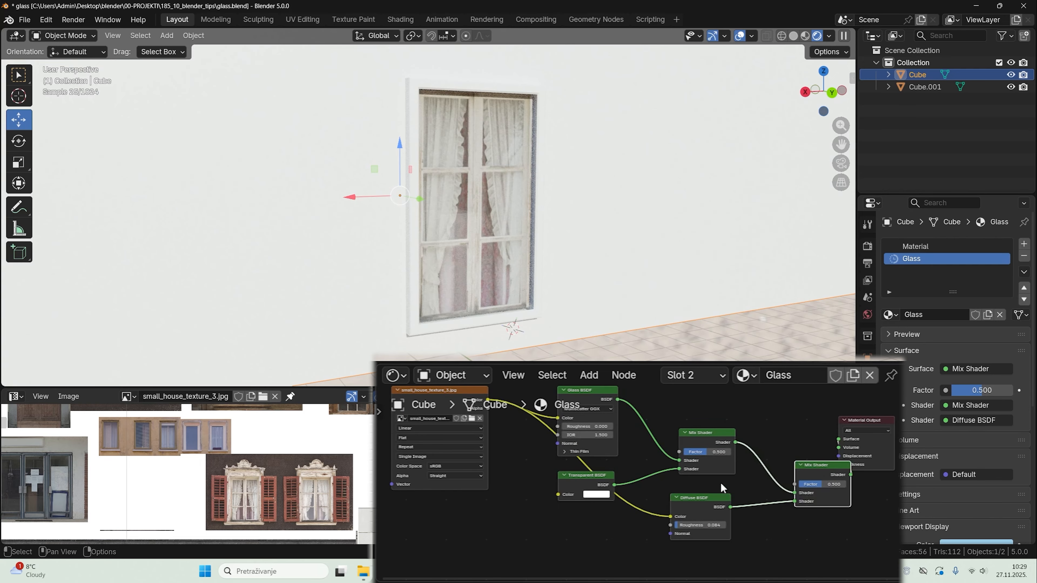
middle_drag(773, 505, 730, 508)
drag(814, 423, 876, 452)
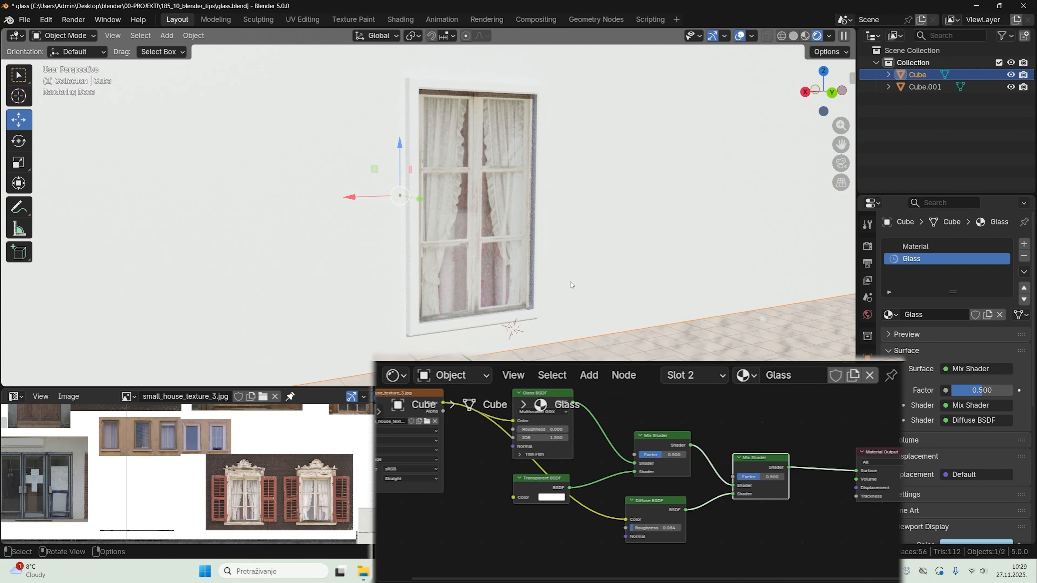
drag(707, 470, 692, 471)
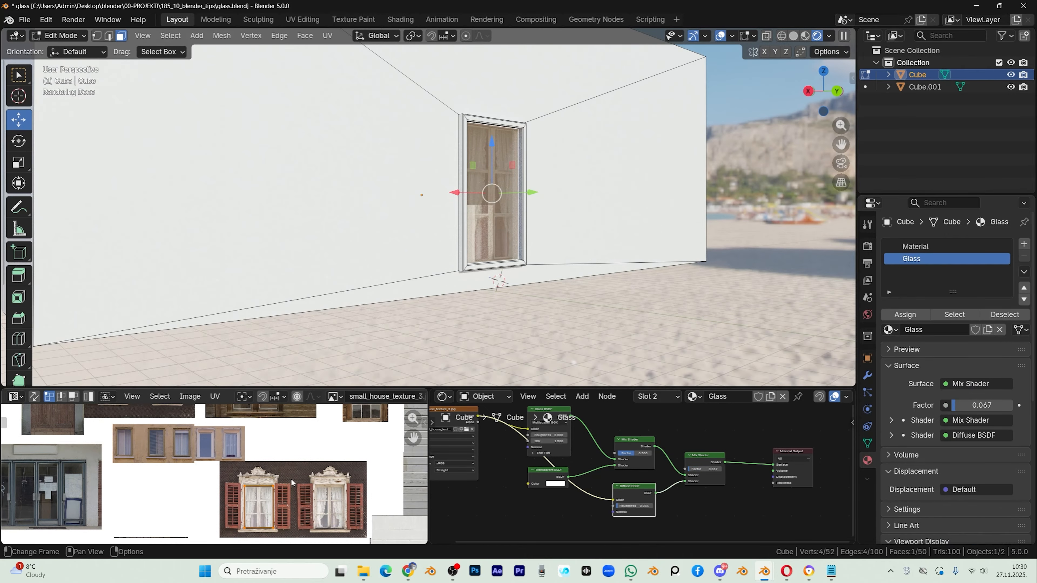
Step: Move the glass face's UVs onto the multi-pane window in the brown wooden frame
middle_drag(261, 475, 234, 519)
key(g)
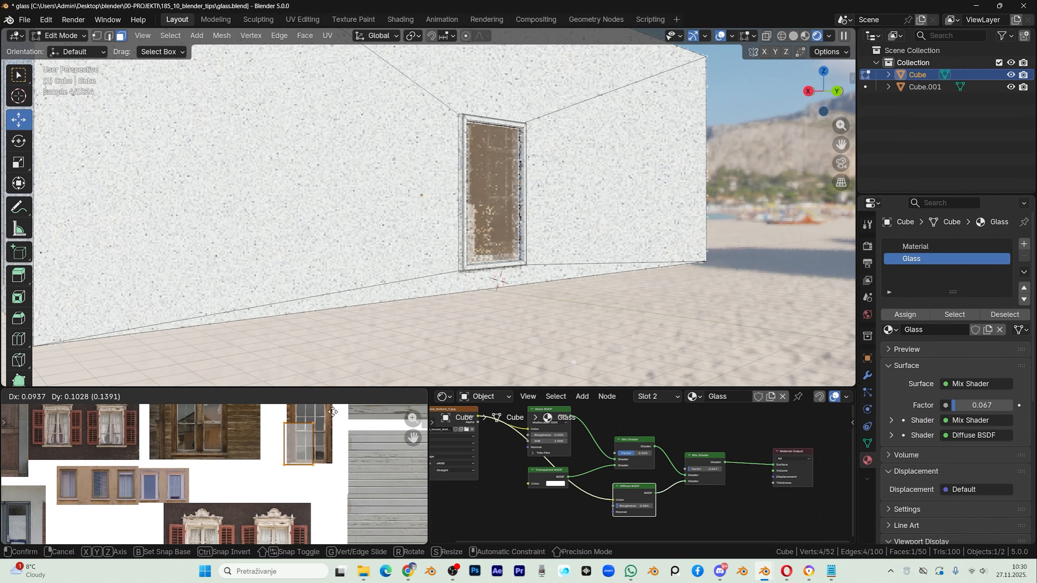
click(338, 406)
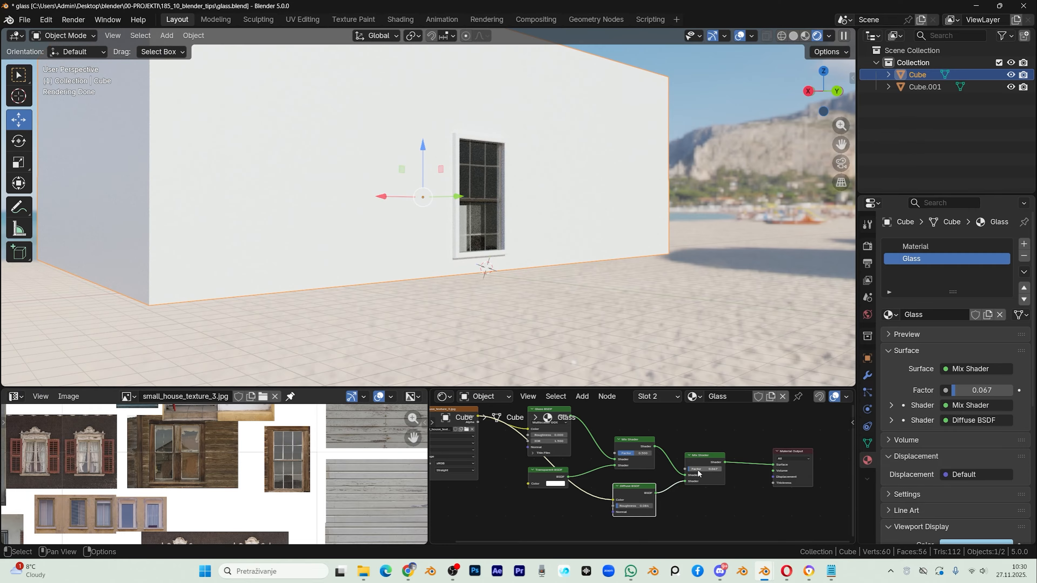
Step: Set the second Mix Shader's factor to 0.153 and examine the textured window from outside the house
drag(704, 468, 708, 469)
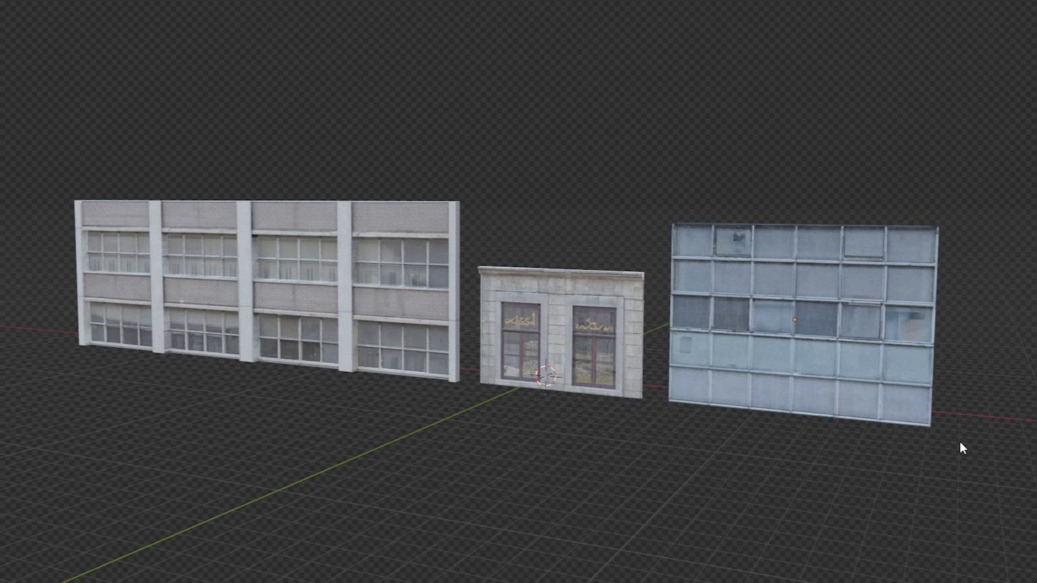
middle_drag(961, 447, 697, 495)
middle_drag(630, 477, 682, 474)
scroll(428, 240, up, 4)
scroll(425, 239, up, 3)
middle_drag(633, 371, 590, 370)
middle_drag(708, 382, 680, 398)
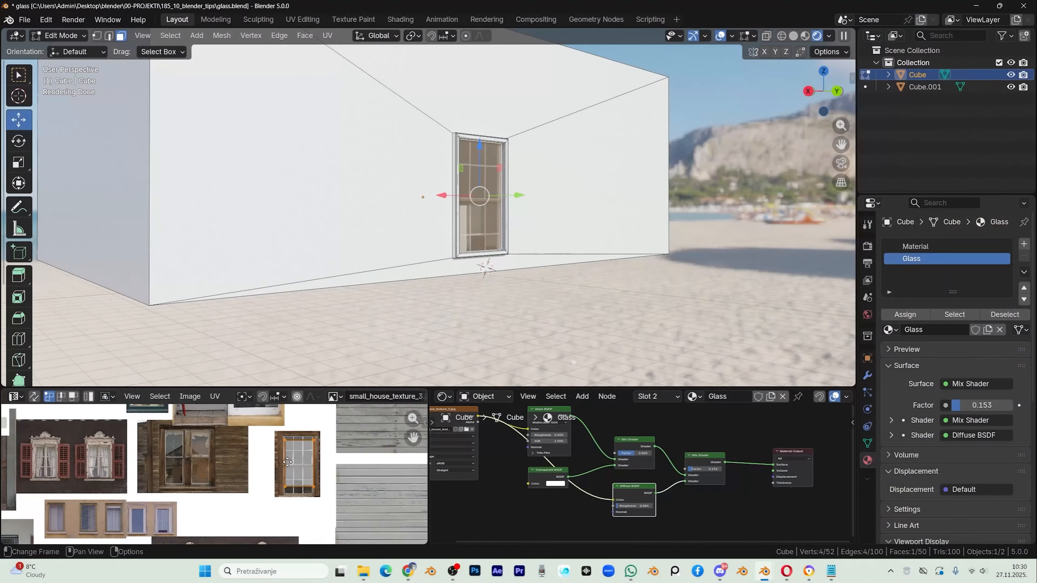
Step: Move the glass face's UVs onto the curtained window at the end of the row of four on the ochre facade
middle_drag(272, 455, 312, 467)
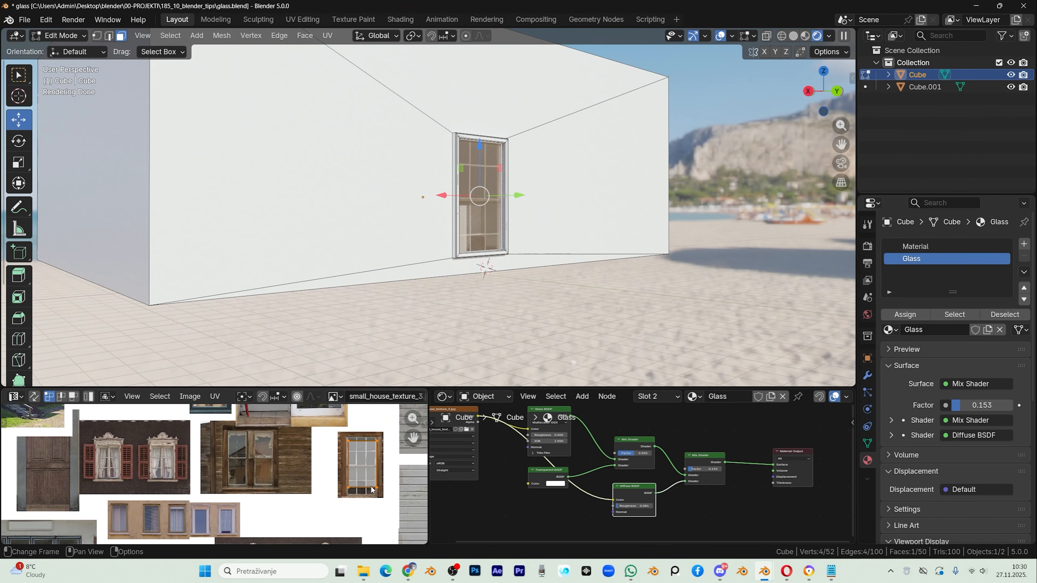
middle_drag(371, 489, 384, 484)
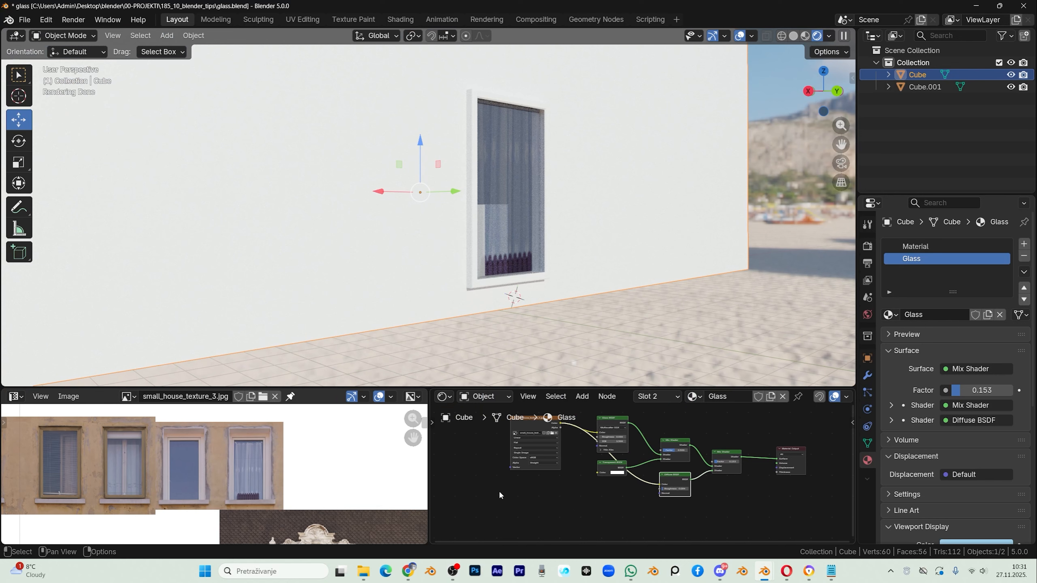
Step: Add an Image Texture node below the window photo texture and load concrete_ai_3k.jpg into it
scroll(499, 491, up, 1)
key(shift+a)
click(463, 420)
text(im)
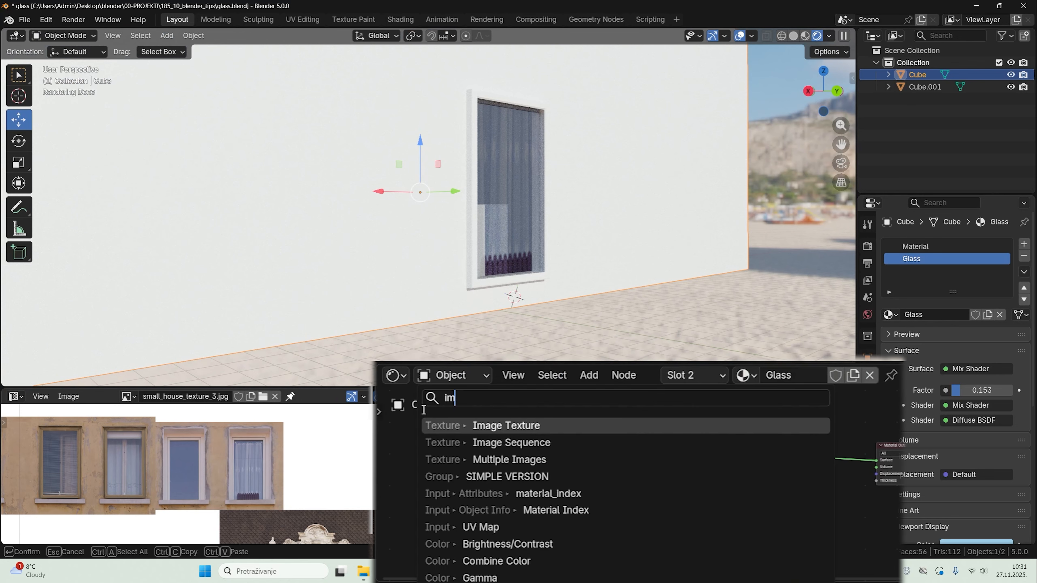
key(Return)
click(528, 521)
scroll(541, 524, up, 1)
middle_drag(562, 530, 572, 484)
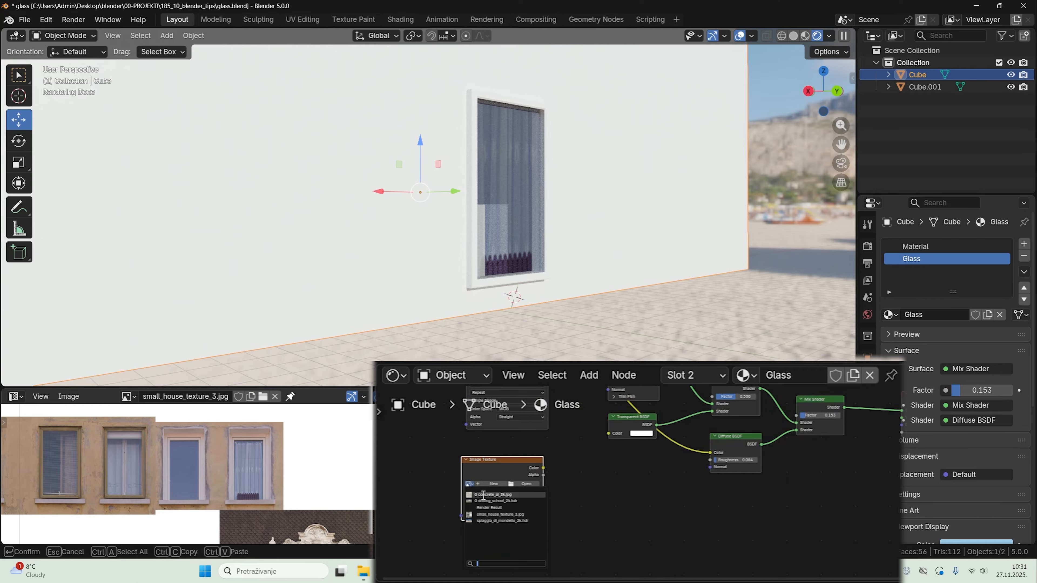
click(492, 494)
Step: Attach Mapping and Texture Coordinate nodes to the concrete image texture
scroll(484, 495, up, 1)
key(ctrl+t)
scroll(613, 466, down, 2)
middle_drag(647, 469, 582, 506)
Step: Add a Color Ramp after the concrete texture, link the texture's Color to its Factor, and preview the ramp on the glass
key(shift+a)
click(485, 409)
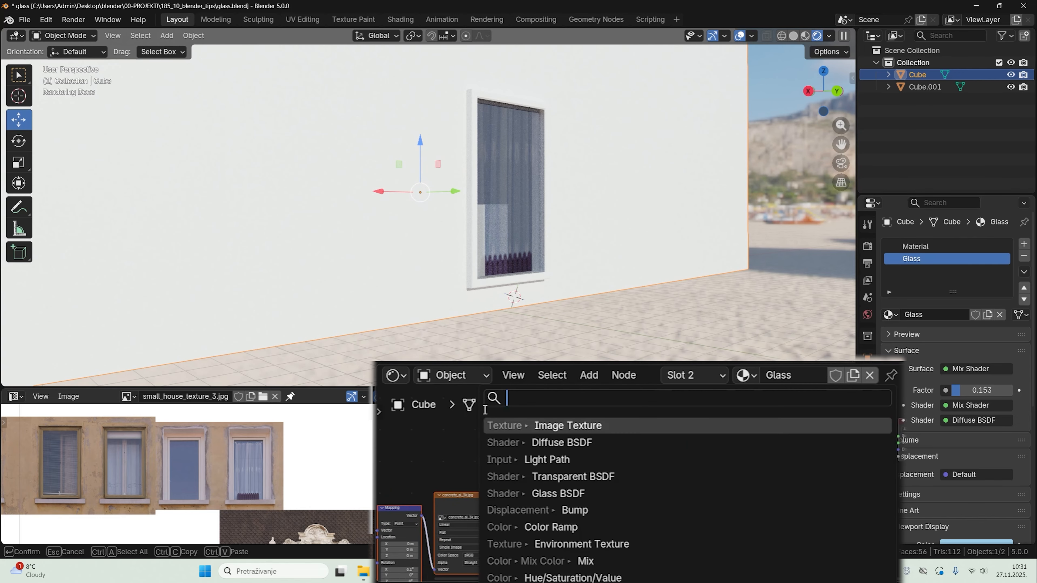
text(ram)
key(Return)
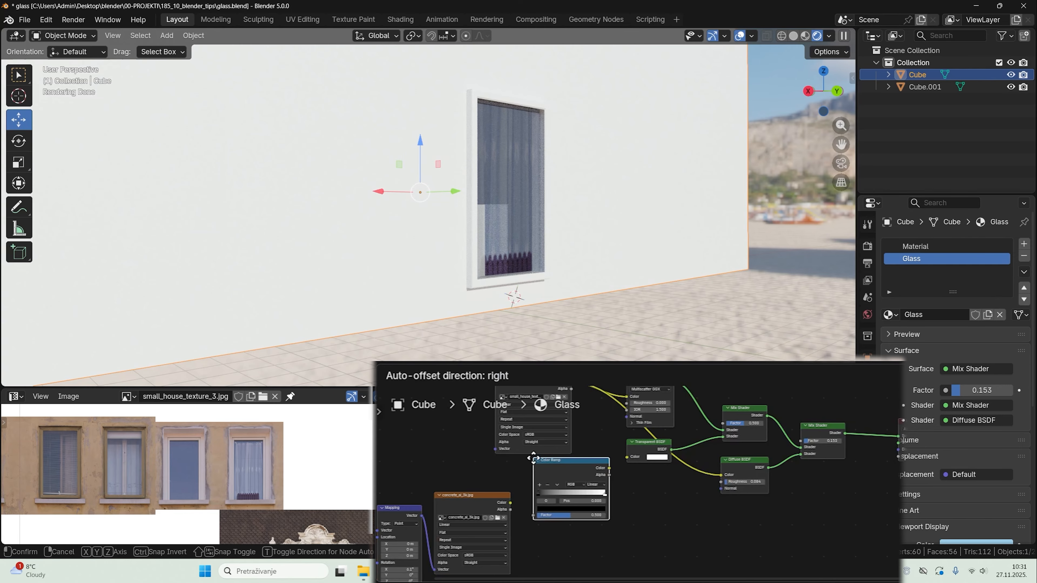
click(512, 505)
ctrl+shift+click(578, 484)
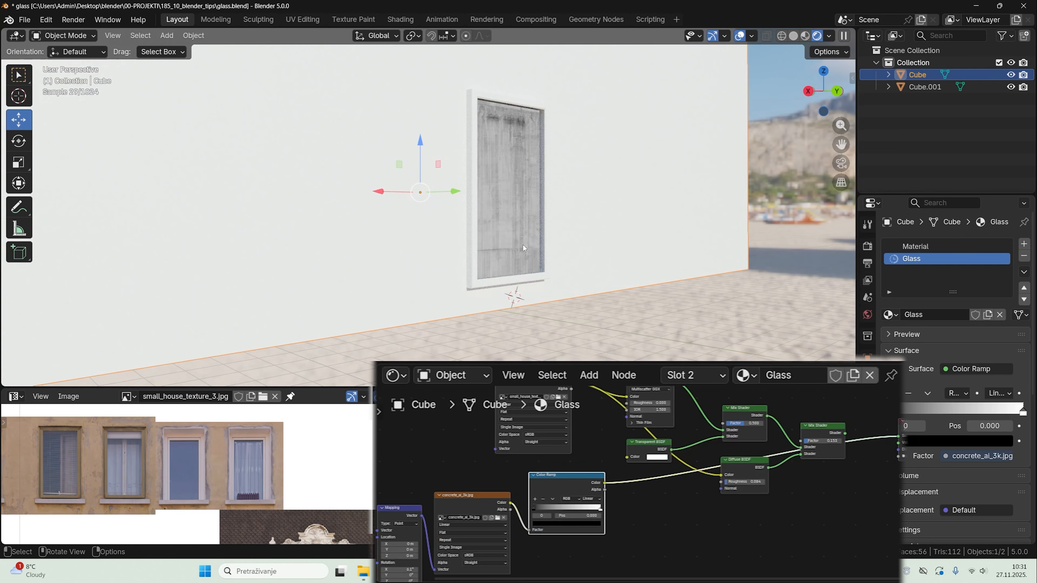
Step: Reposition the concrete Color Ramp's stops to tune the contrast of the smudge pattern on the glass
drag(535, 508, 579, 505)
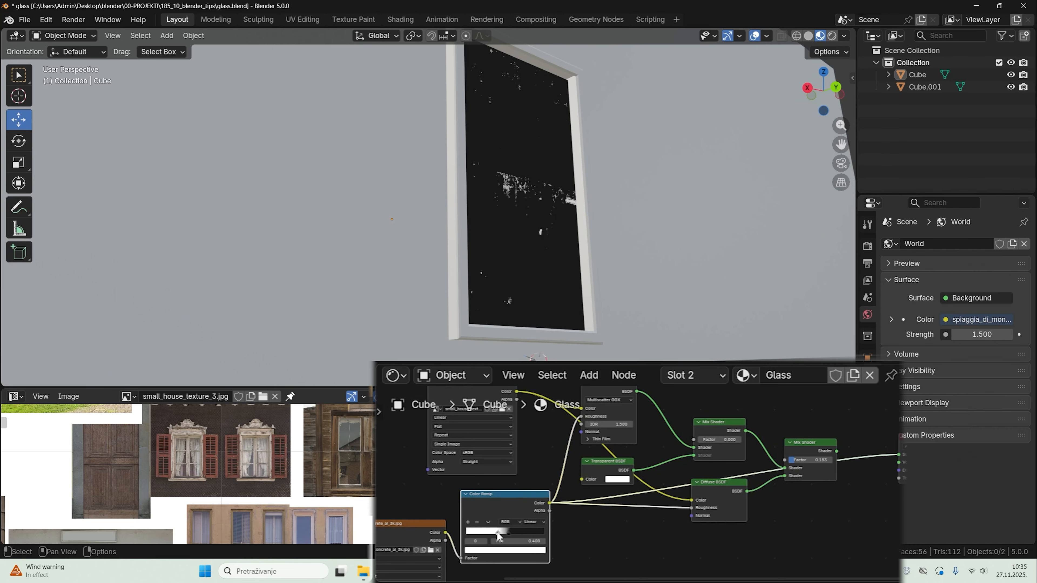
drag(530, 530, 512, 529)
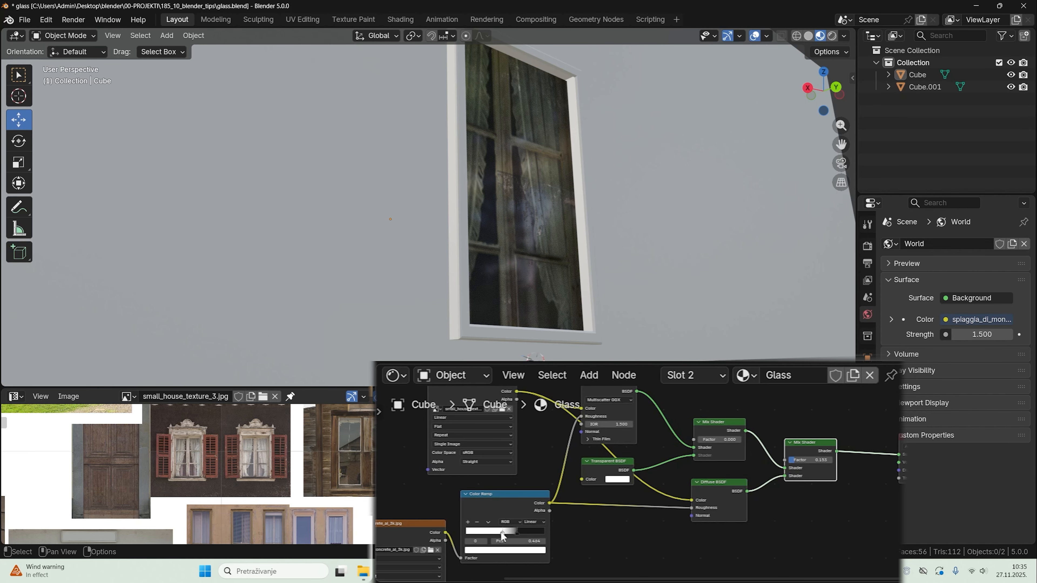
drag(493, 536, 510, 534)
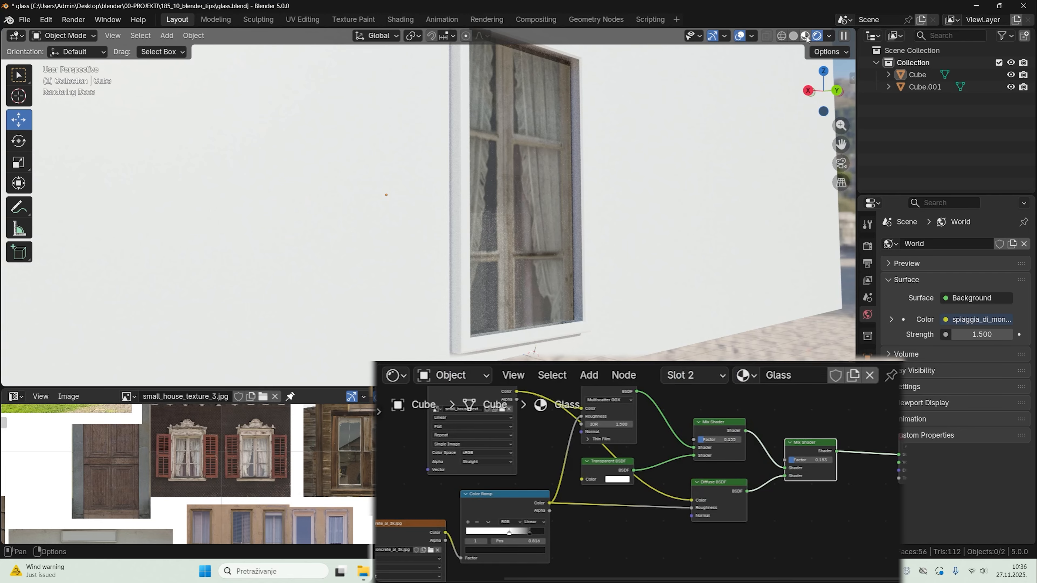
Step: Switch the viewport to Material Preview and add a Noise Texture node below the concrete texture's Color Ramp
click(806, 37)
scroll(613, 478, down, 2)
middle_drag(545, 568, 551, 480)
scroll(550, 478, down, 1)
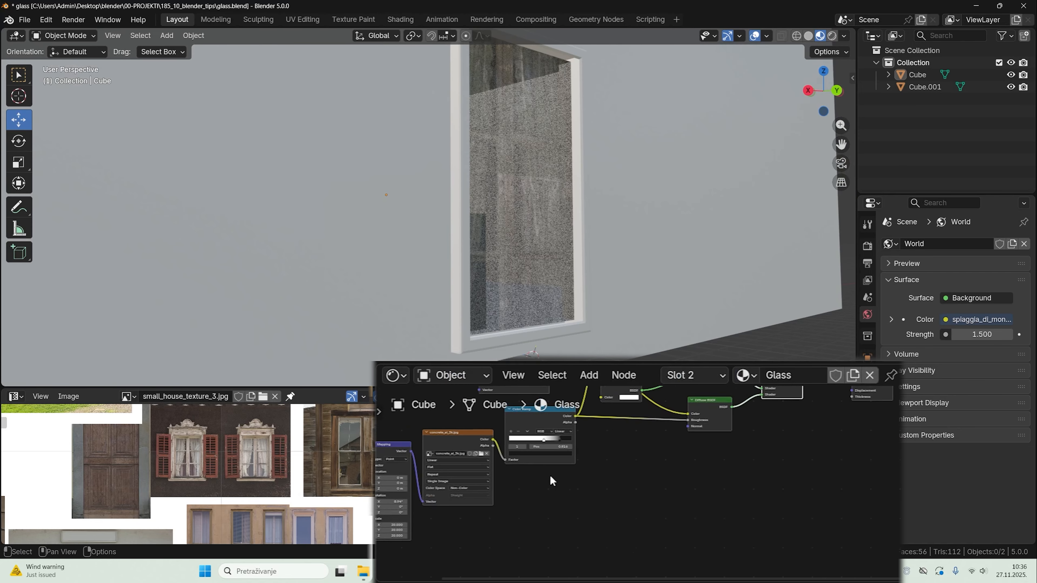
key(shift+a)
click(485, 408)
text(noi)
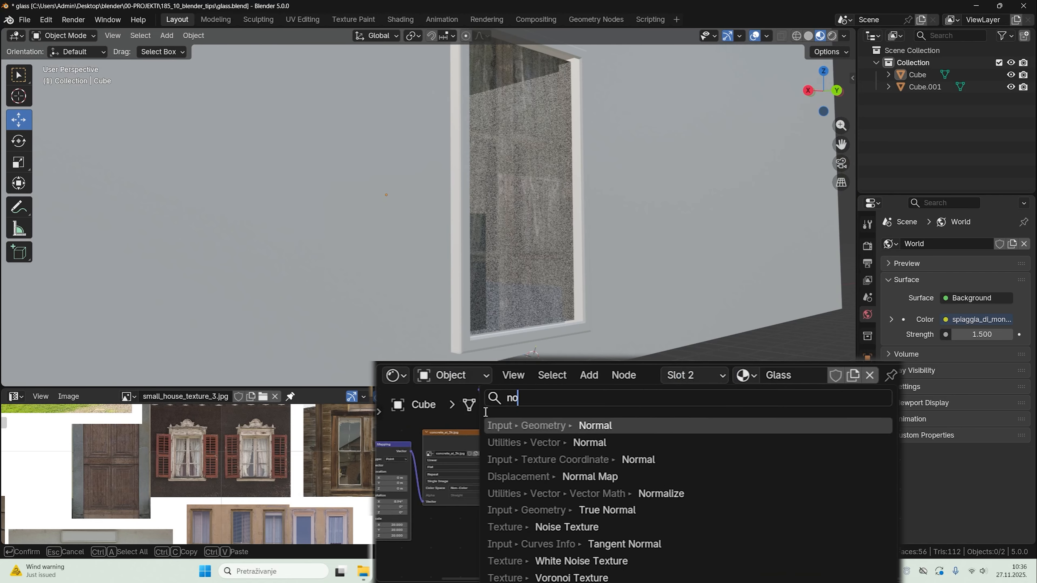
key(Return)
click(486, 508)
Step: Add a Color Ramp after the Noise Texture, preview it on the glass, and shift its black stop towards the middle
key(shift+a)
click(568, 410)
text(ram)
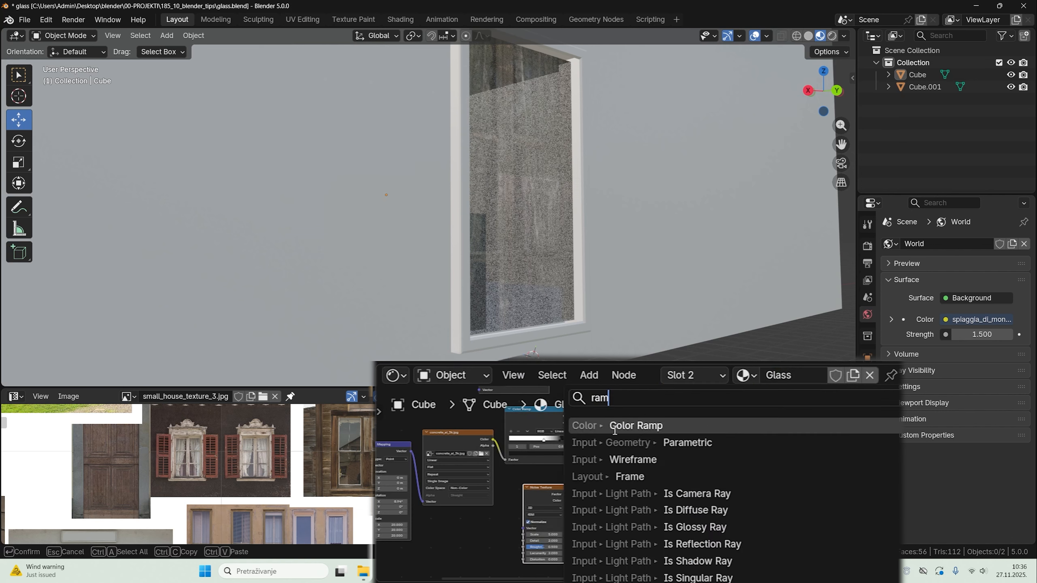
key(Return)
click(586, 488)
ctrl+shift+click(592, 486)
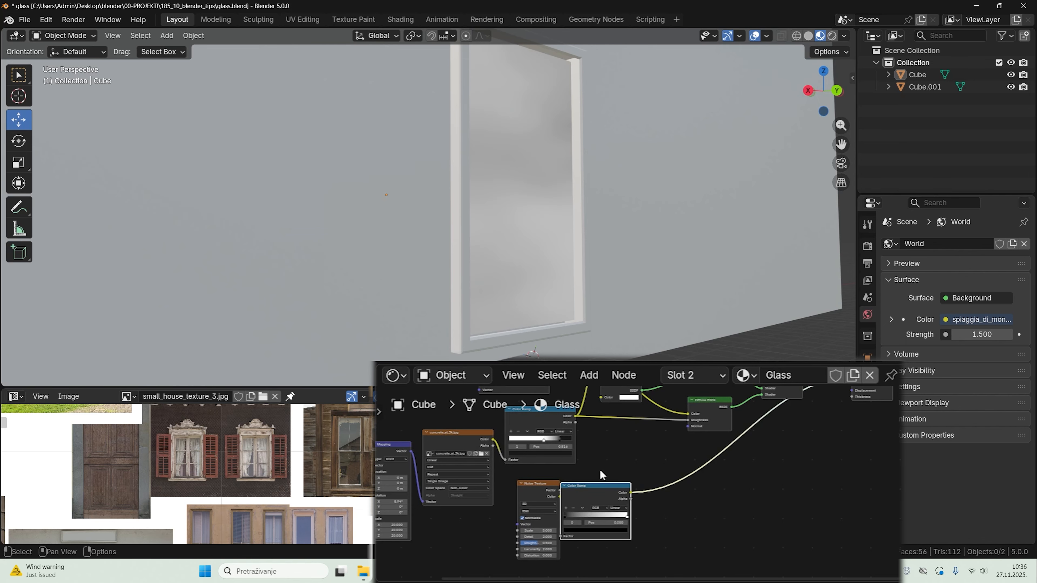
middle_drag(602, 476, 528, 485)
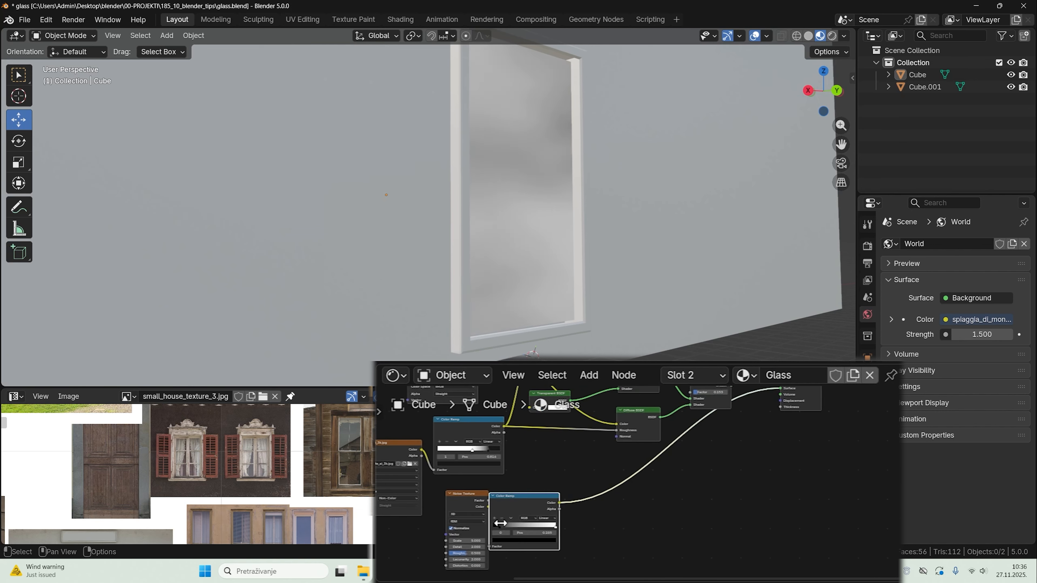
drag(495, 526, 530, 527)
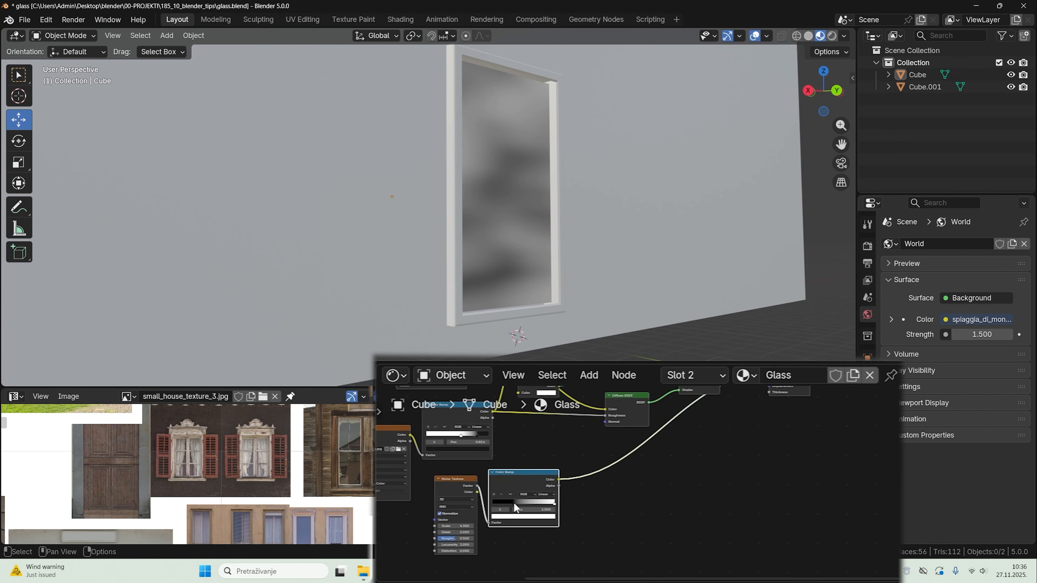
Step: Restore the final Mix Shader as the material output and reposition the Noise Texture and its Color Ramp below the concrete nodes
drag(513, 502, 521, 502)
middle_drag(584, 441, 544, 507)
ctrl+shift+click(661, 428)
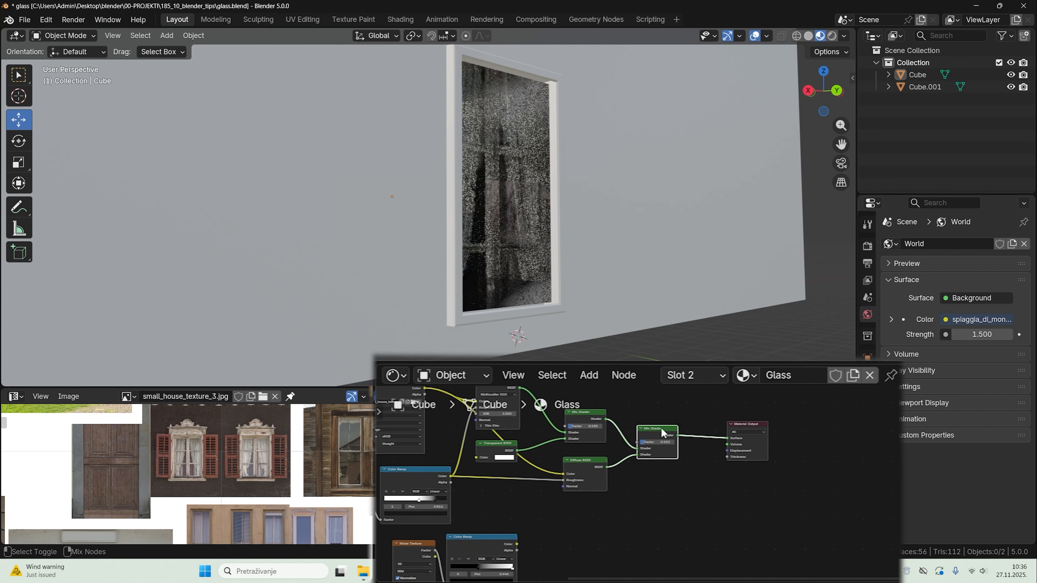
middle_drag(559, 472, 660, 445)
drag(570, 529, 573, 529)
key(g)
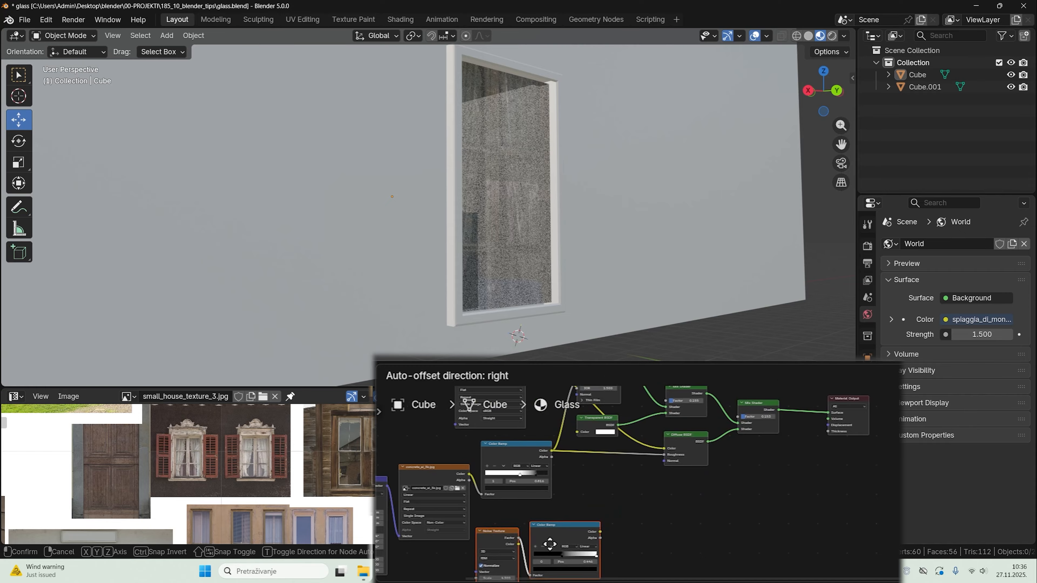
click(551, 544)
Step: Add a Bump node, feed the noise ramp's Color into its Height, and link its Normal to the glass material's shaders
key(shift+a)
click(516, 408)
text(bum)
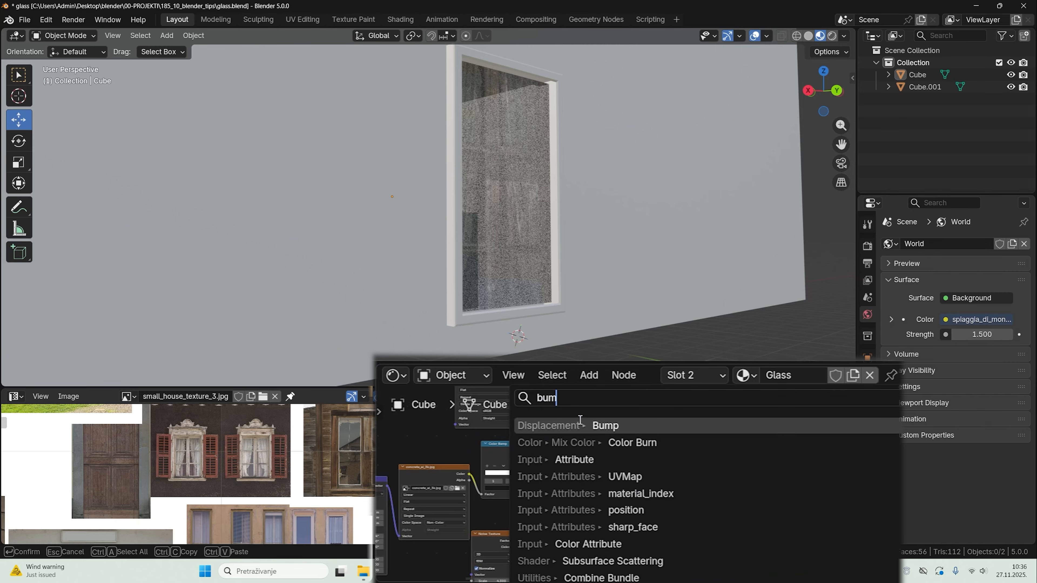
key(Return)
click(598, 530)
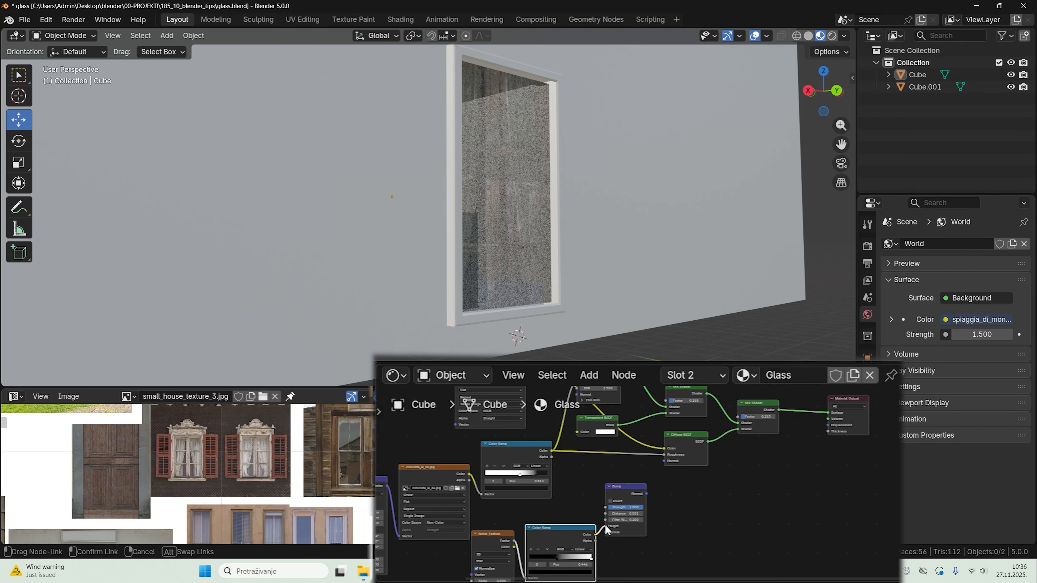
drag(605, 527, 606, 527)
drag(546, 432, 546, 432)
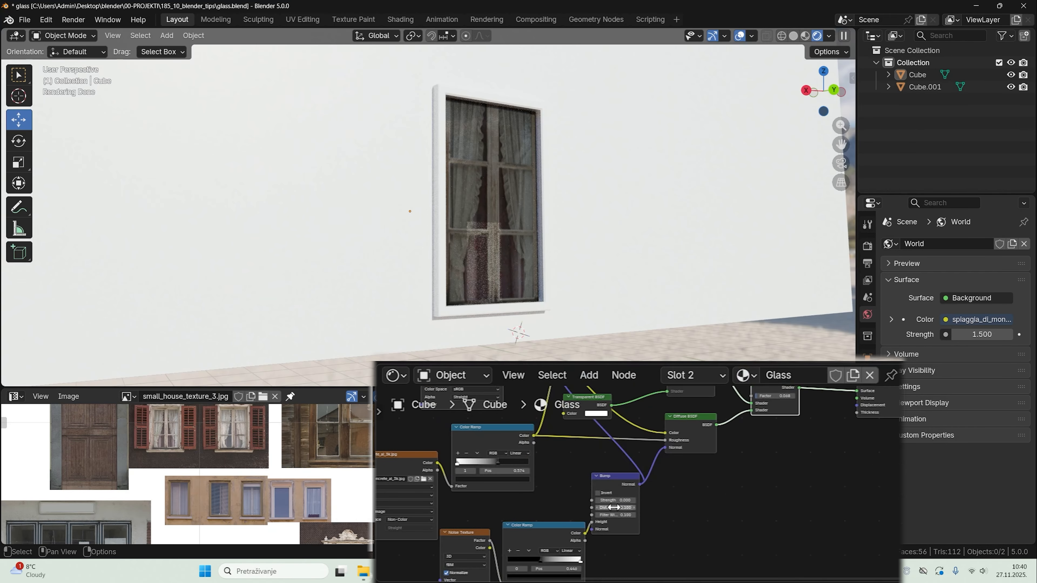
Step: Raise the Bump node's strength and examine the distorted reflections on the window glass
drag(615, 500, 625, 500)
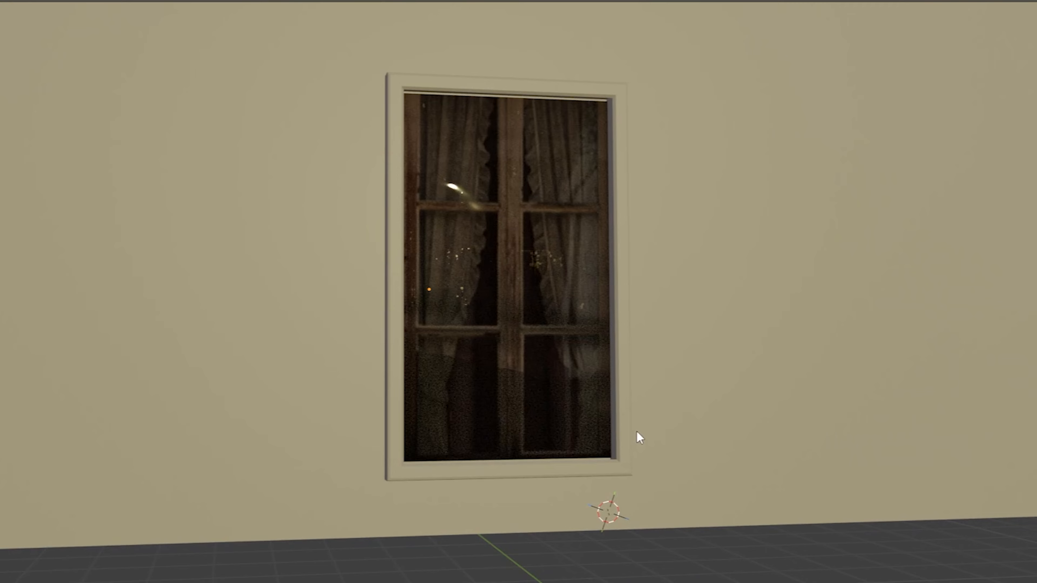
middle_drag(637, 432, 631, 430)
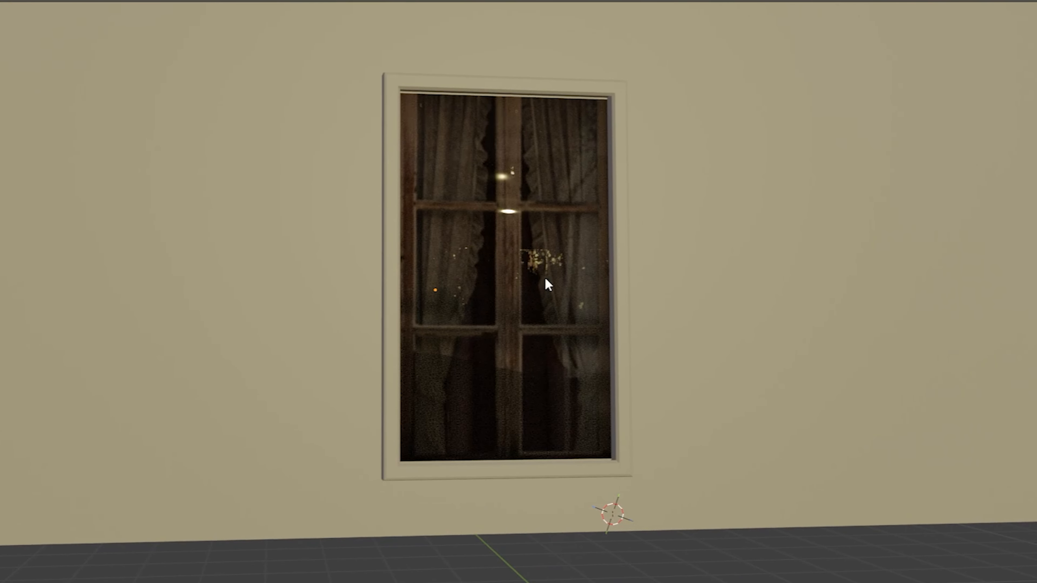
middle_drag(545, 278, 553, 272)
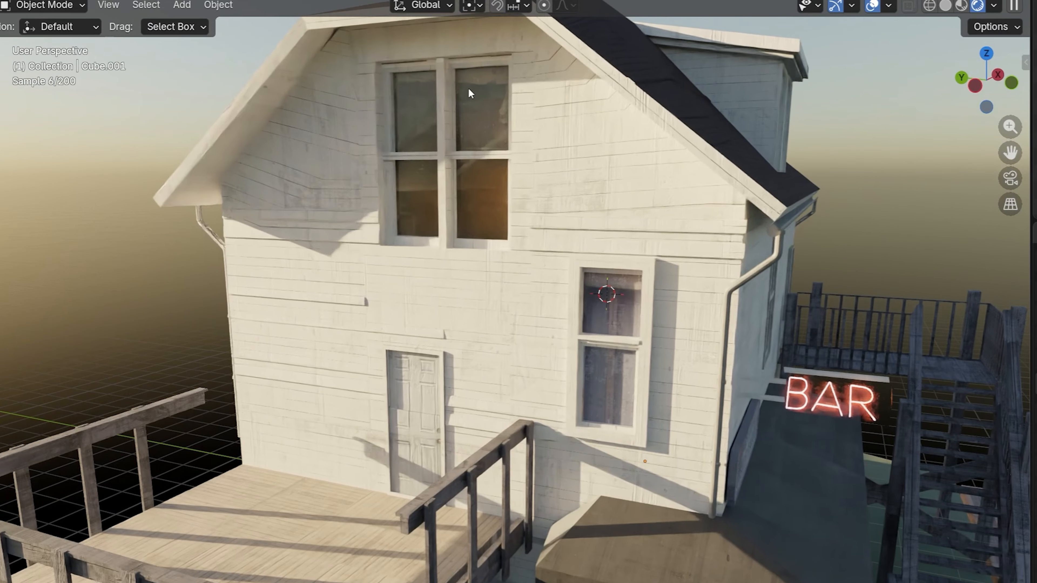
Step: Examine the glass windows on the finished white bar house from several angles
middle_drag(591, 343, 539, 274)
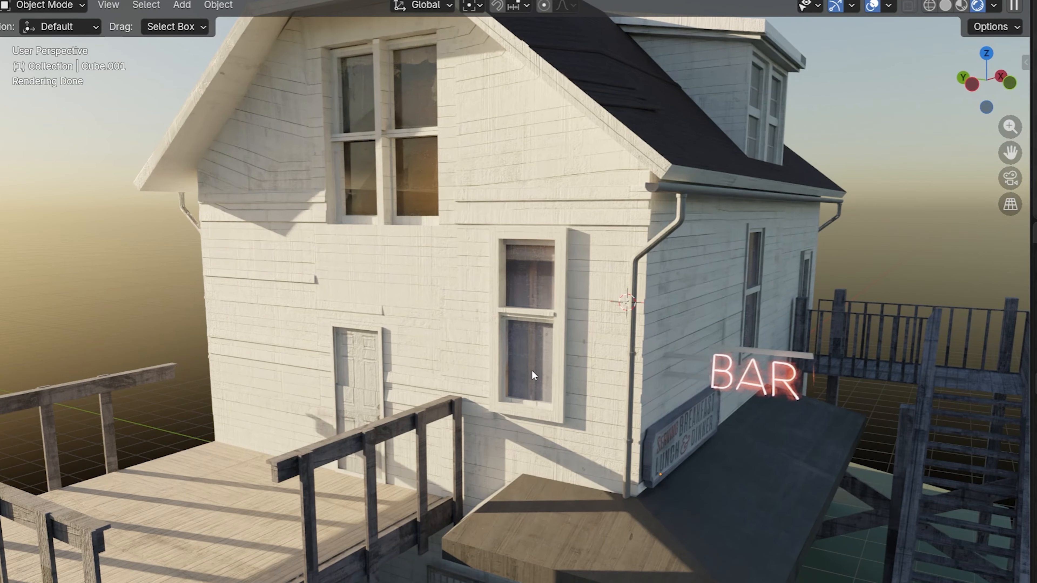
middle_drag(532, 369, 461, 361)
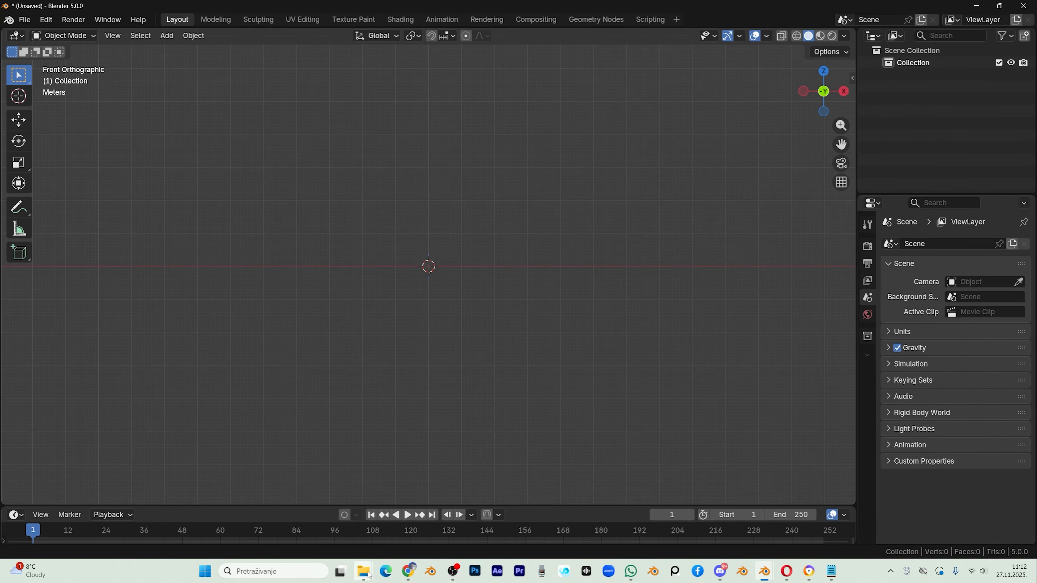
Step: Open dinner_inside_reference_texture.jpg from the TEXTURES_AND_REFERENCES folder and examine the collected diner and neon photos
click(369, 575)
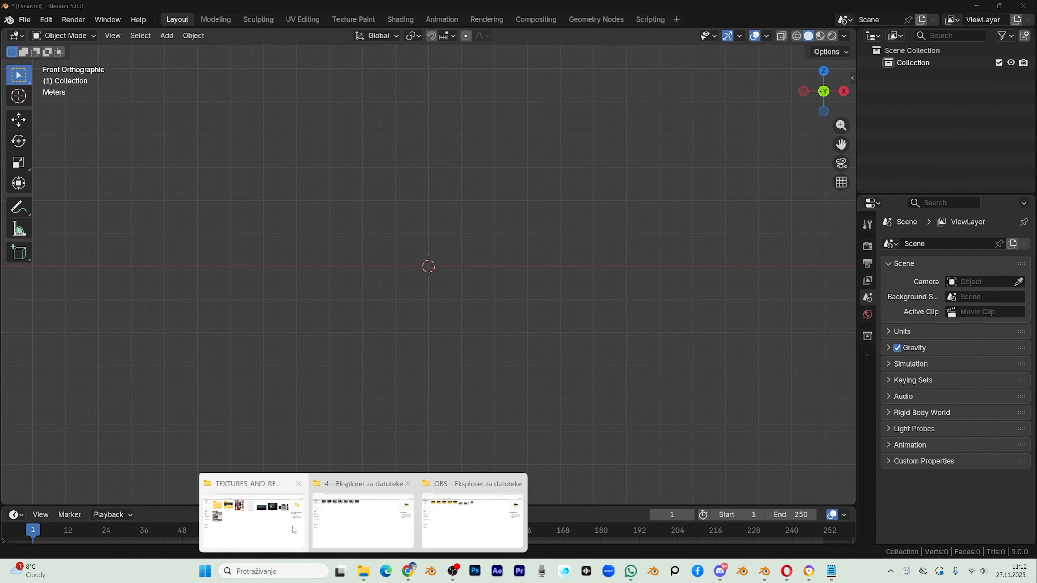
click(267, 518)
right_click(333, 134)
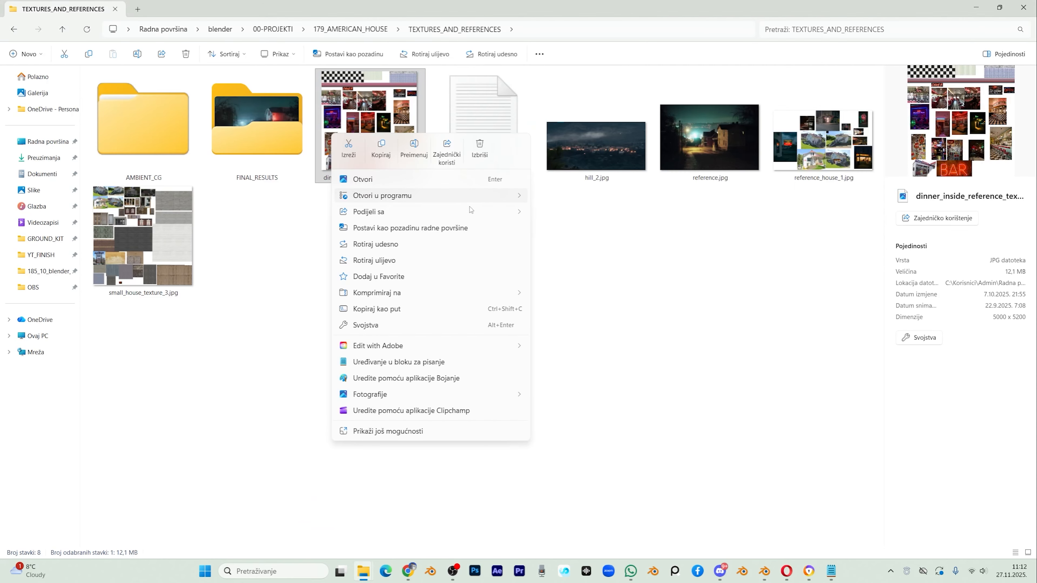
click(556, 262)
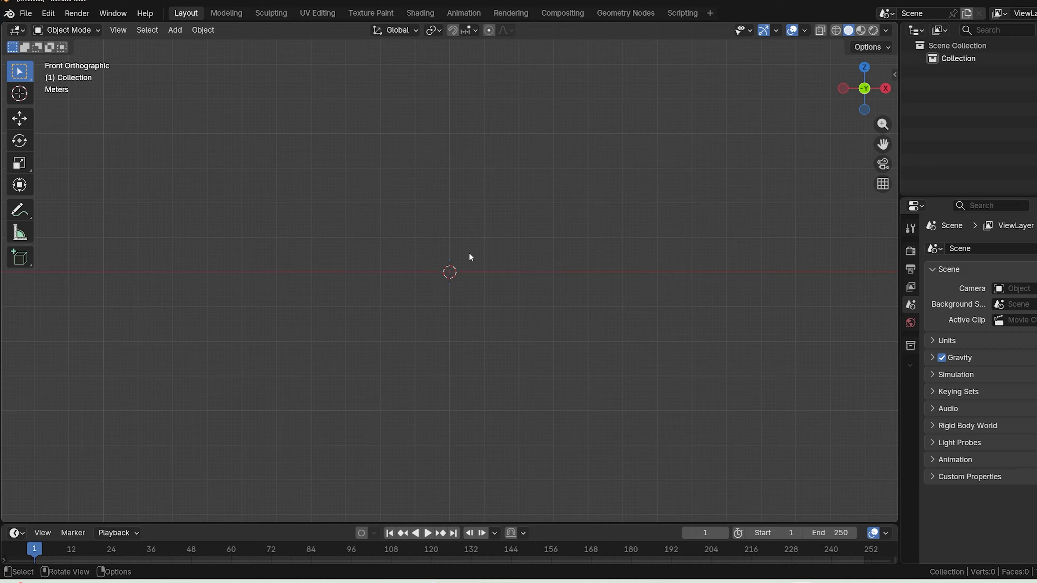
Step: Import dinner_inside_reference_texture.jpg from the TEXTURES_AND_REFERENCES folder as an image plane
key(shift+a)
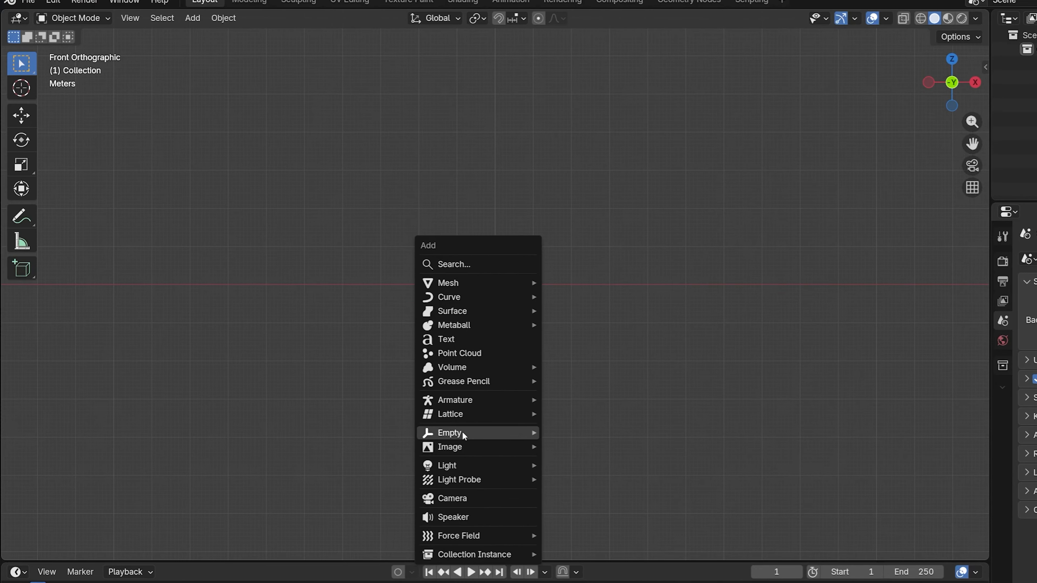
mouse_move(490, 466)
click(636, 507)
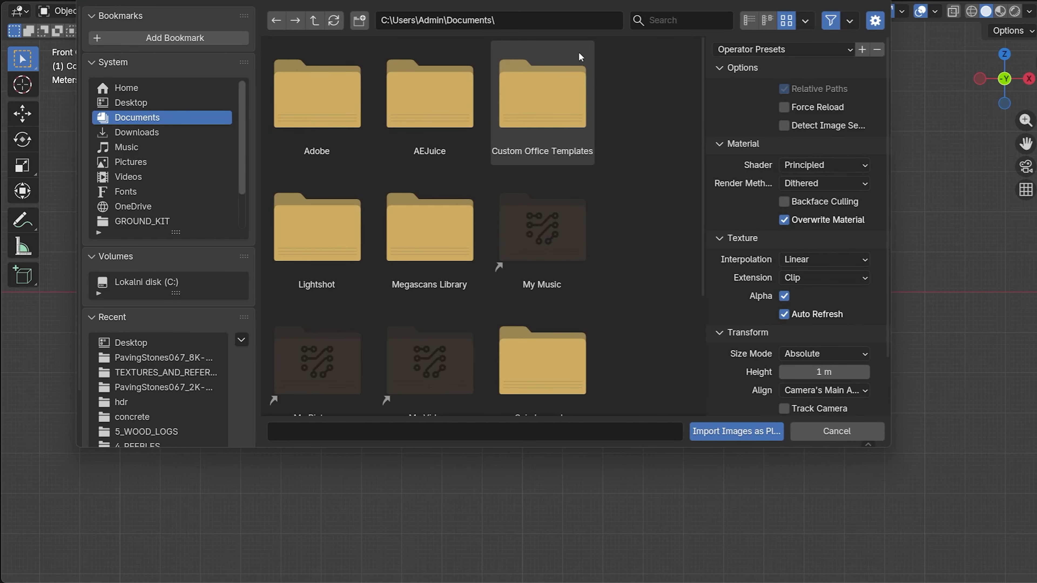
key(Return)
double_click(526, 100)
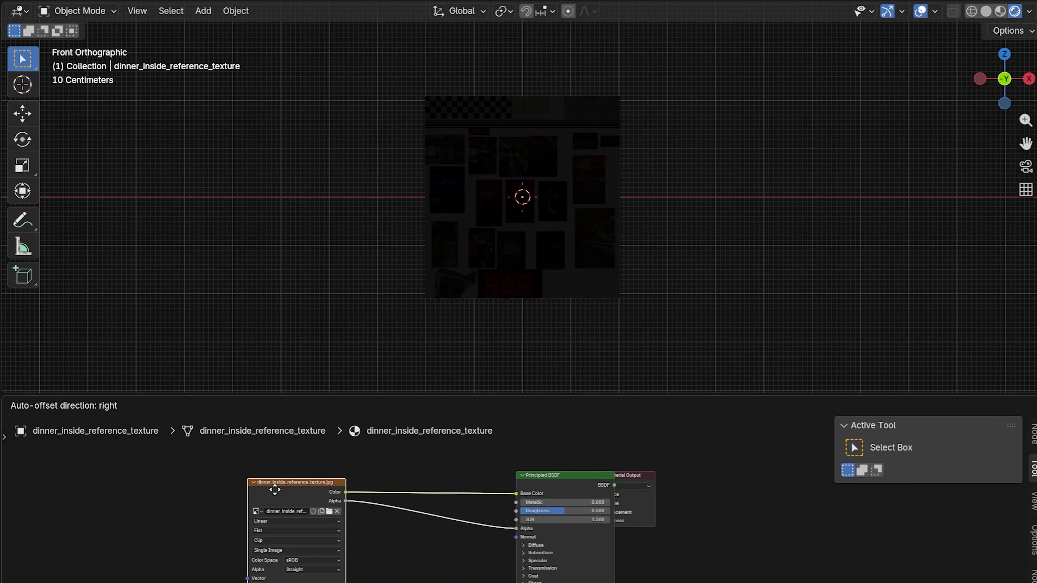
Step: Cut the image's Alpha link to the Principled BSDF and connect its Color output to the Emission Color and Strength inputs
click(566, 484)
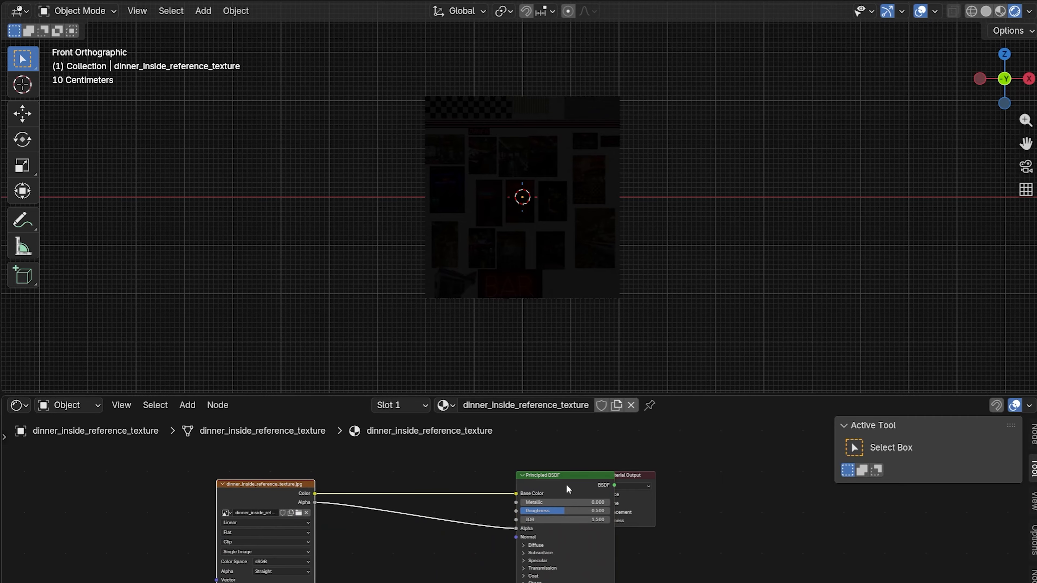
ctrl+right_drag(488, 498, 367, 496)
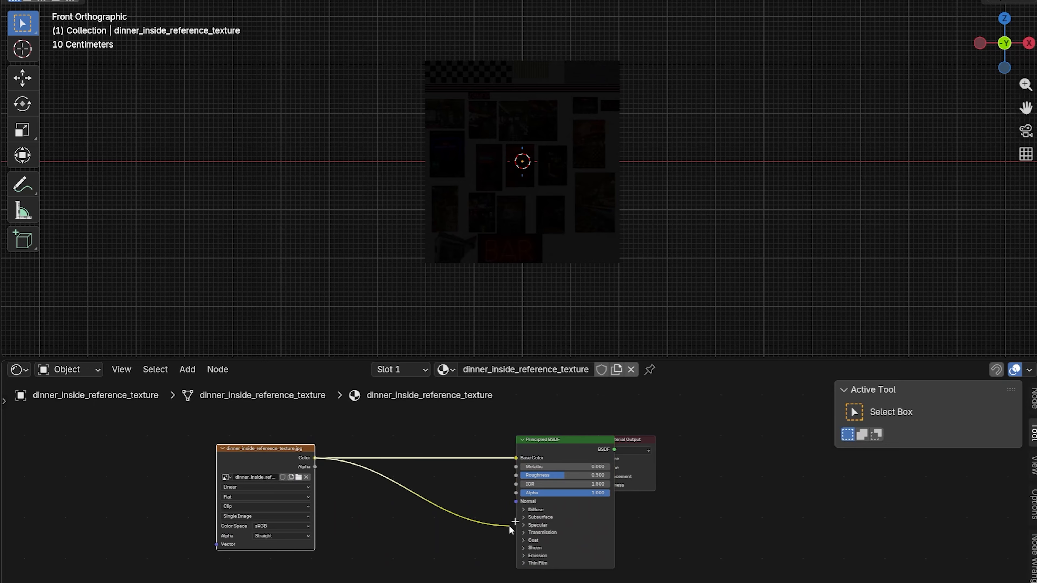
click(522, 555)
middle_drag(462, 526, 462, 497)
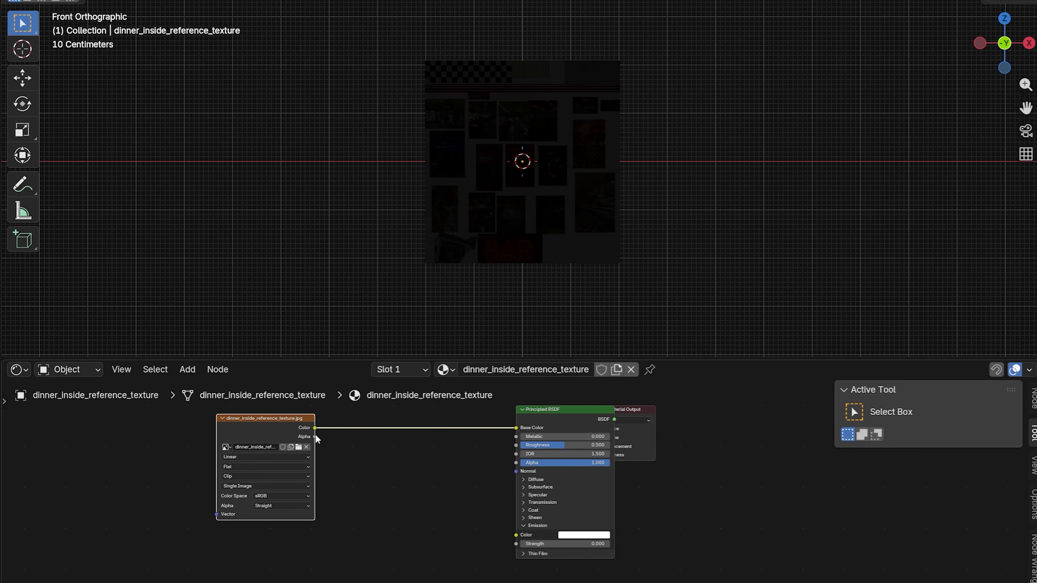
drag(520, 536, 512, 546)
Step: Connect the diner image's Color output to the Principled BSDF's Alpha input
middle_drag(347, 436, 348, 480)
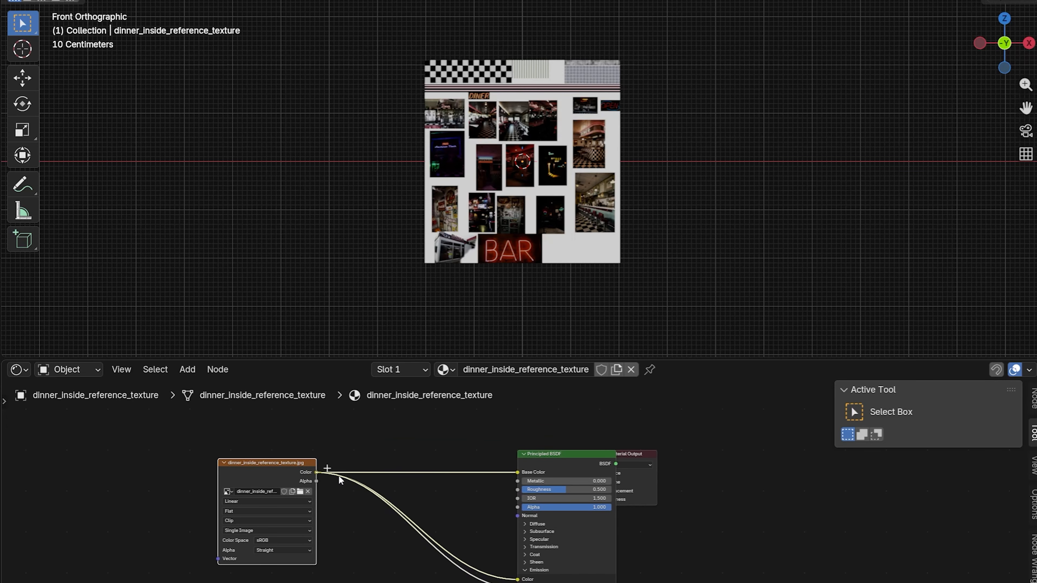
drag(507, 502, 508, 505)
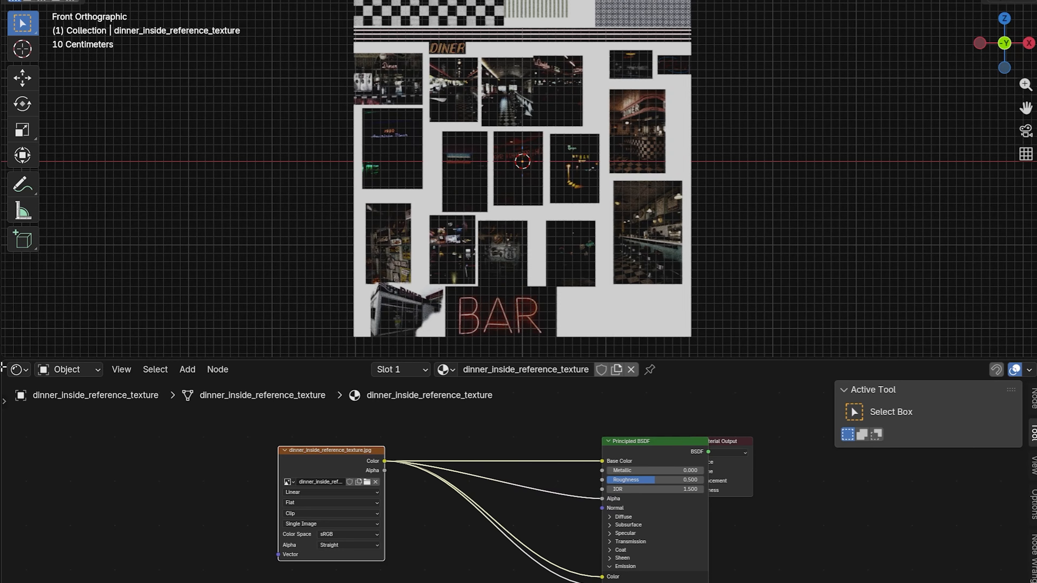
Step: Split the Shader Editor area and turn the new section into a UV Editor
drag(3, 366, 483, 408)
click(18, 370)
click(57, 425)
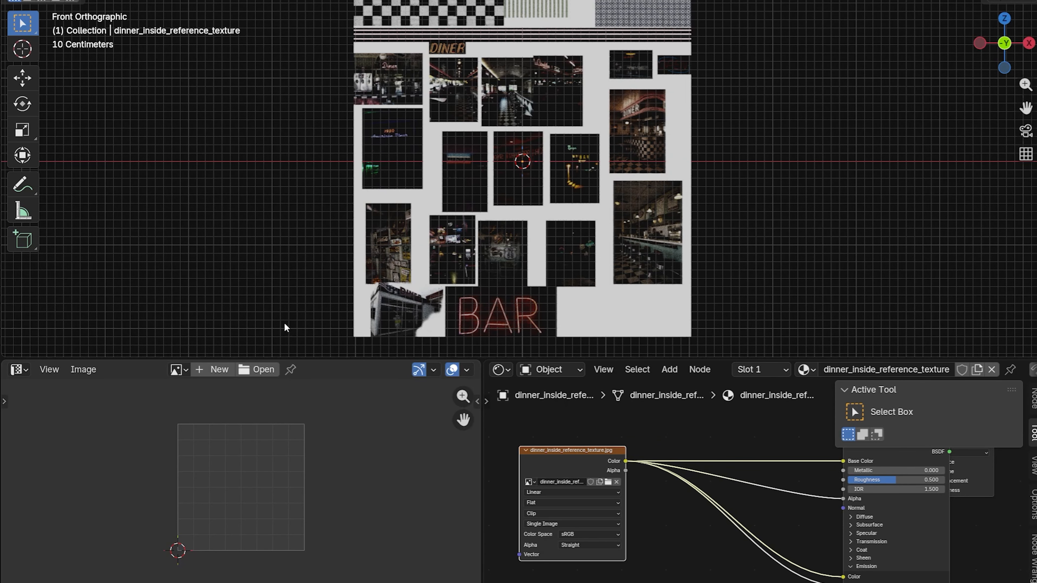
Step: Scale down the plane's UVs and fit them over the 1950 American Diner neon photo
key(s)
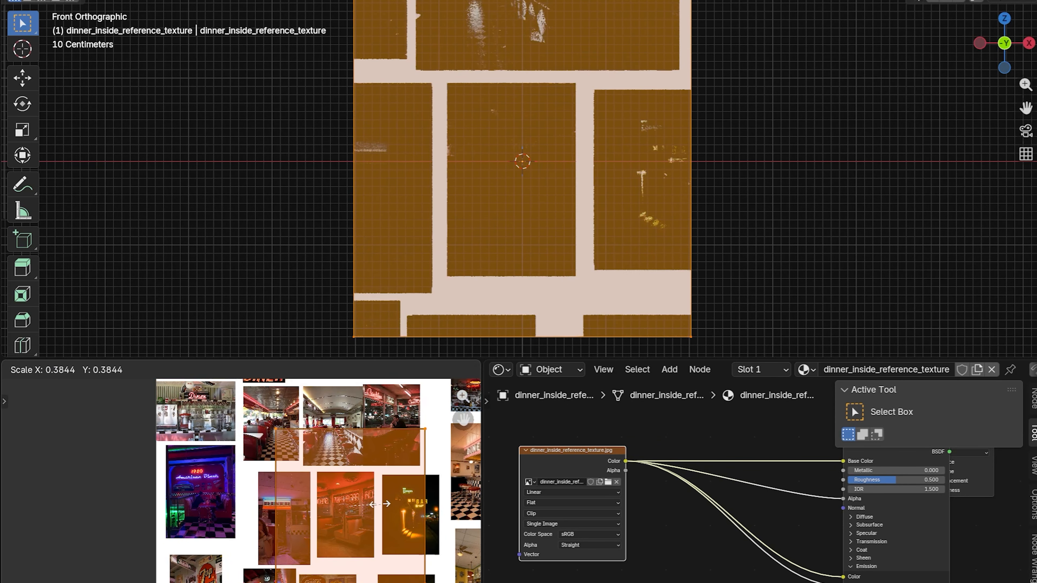
click(370, 501)
key(g)
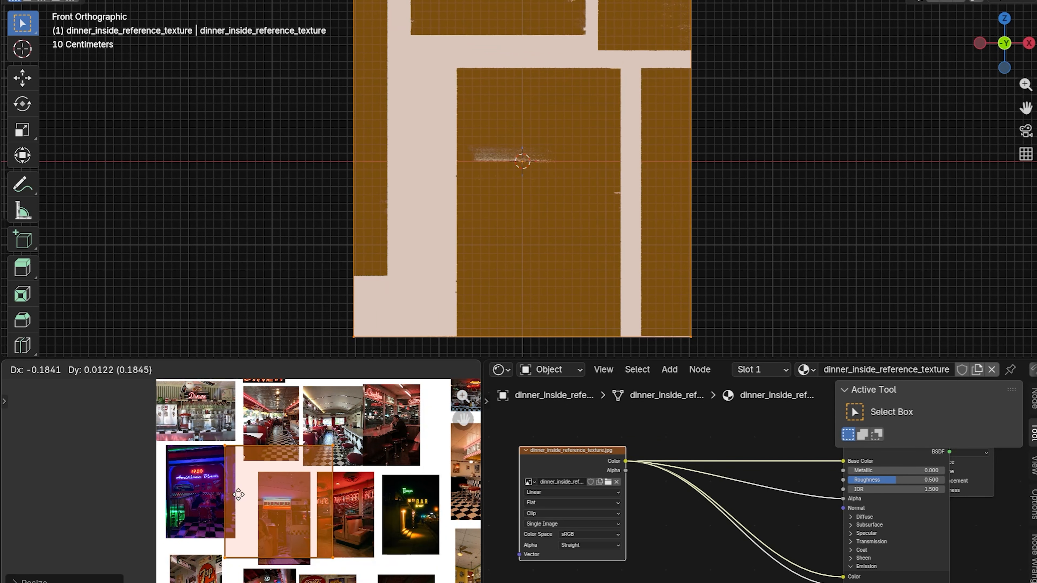
click(198, 489)
scroll(241, 486, up, 1)
key(s)
click(240, 478)
key(g)
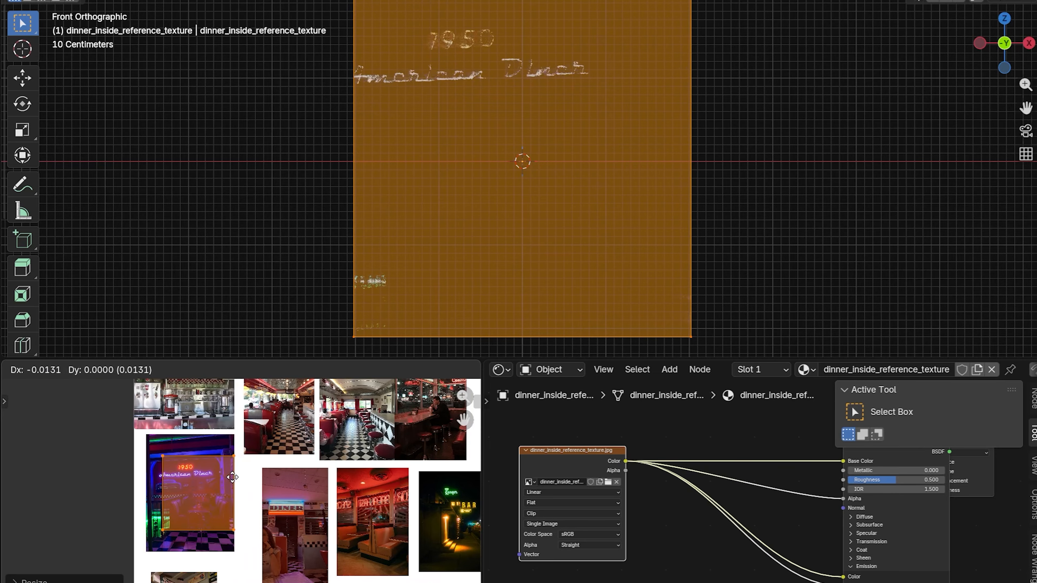
scroll(499, 108, down, 3)
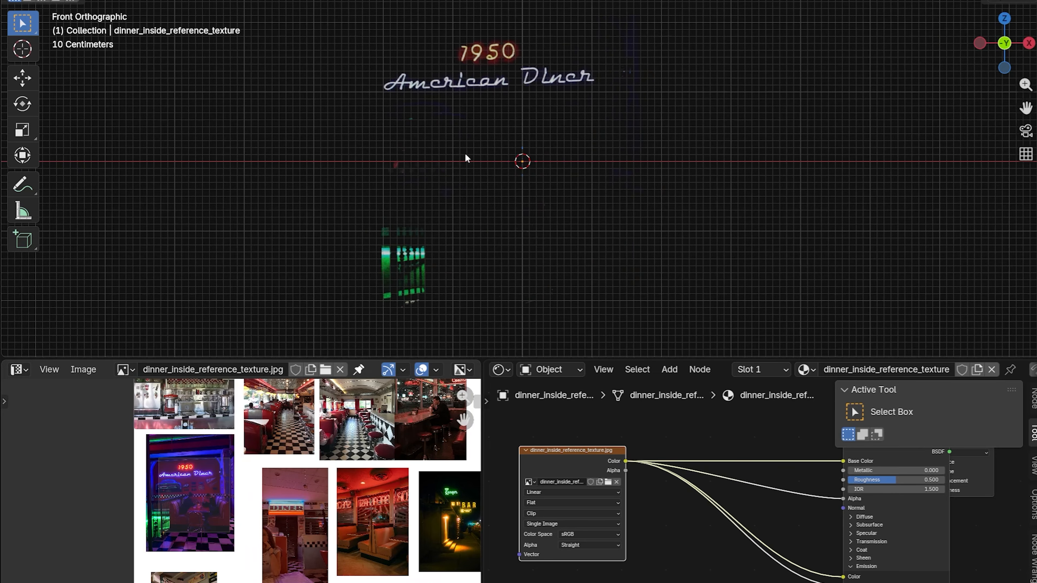
Step: Enlarge and reposition the UV island so it covers most of the American Diner photo
middle_drag(465, 157, 506, 182)
scroll(240, 490, up, 1)
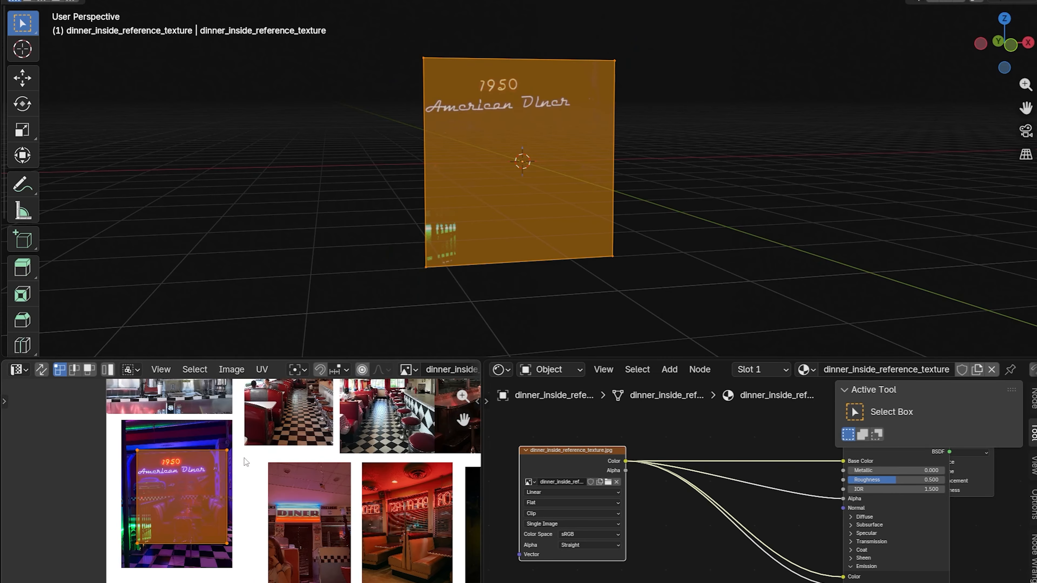
key(g)
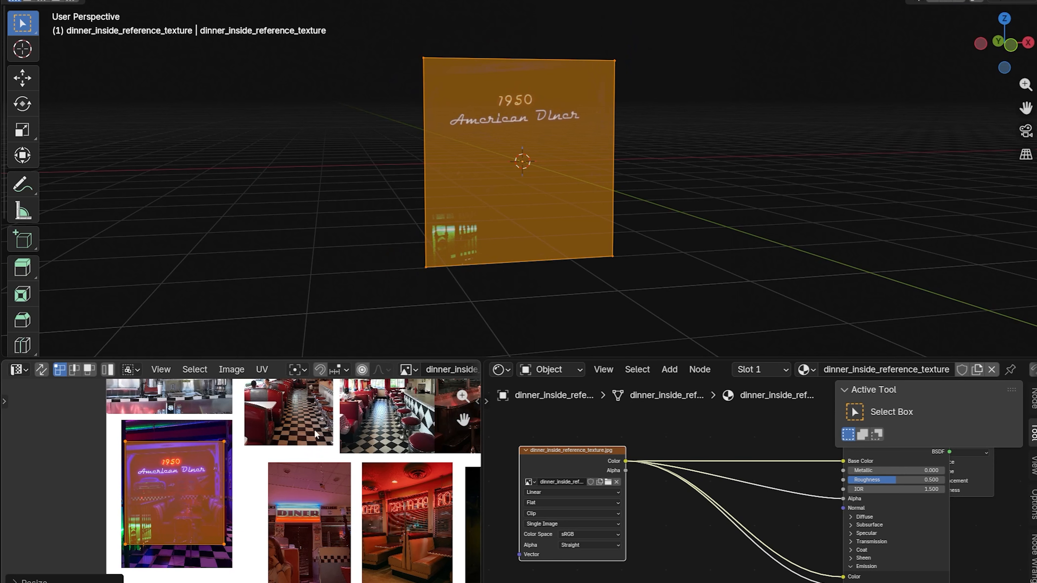
middle_drag(248, 489, 214, 469)
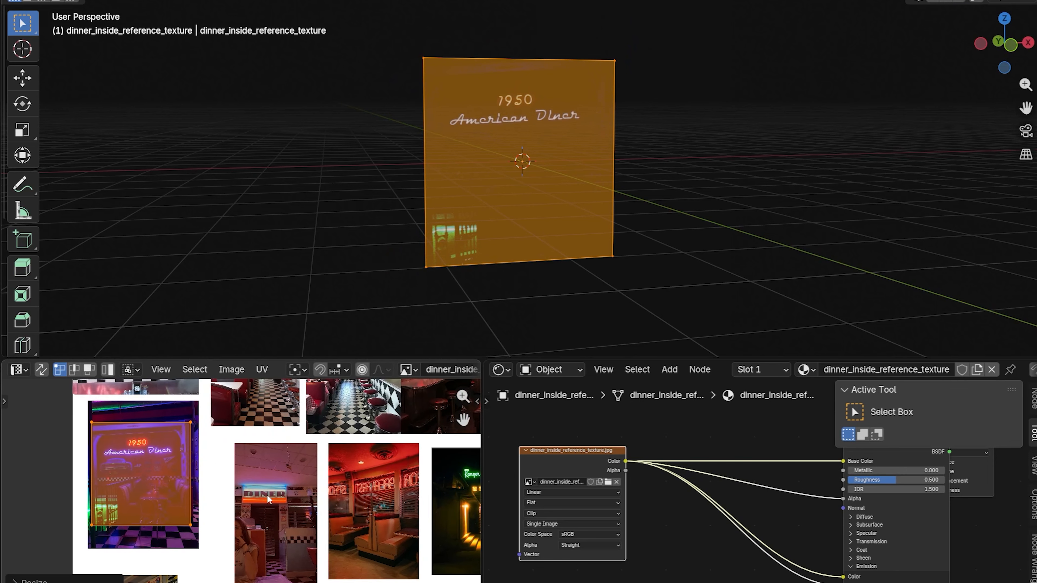
Step: Duplicate the American Diner plane's face upward along Z
key(shift+d)
key(z)
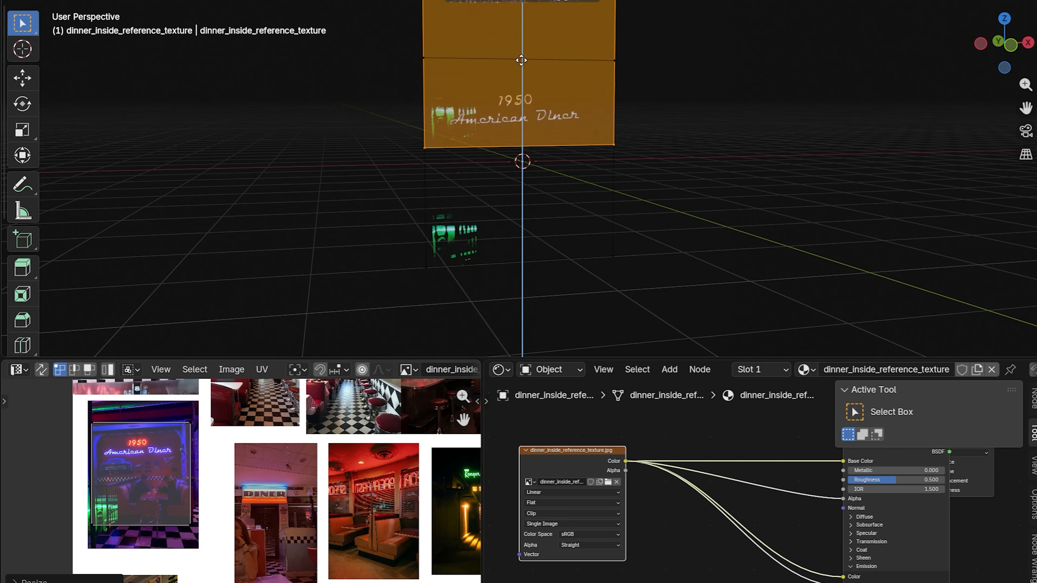
click(521, 14)
drag(1030, 109, 1013, 215)
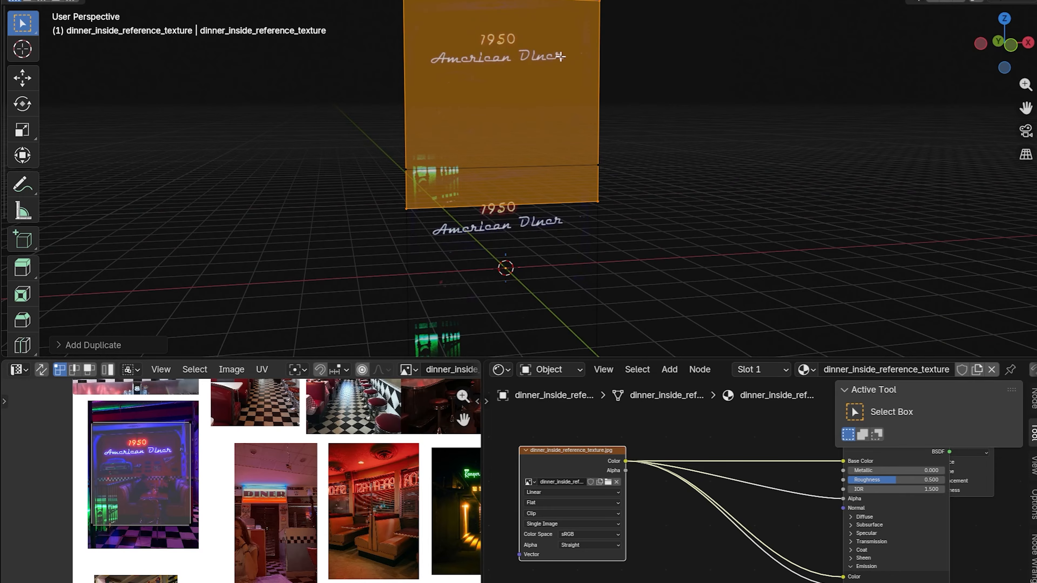
Step: Flatten the copied face along Z into a small strip and place it just above the American Diner sign
key(s)
key(z)
key(s)
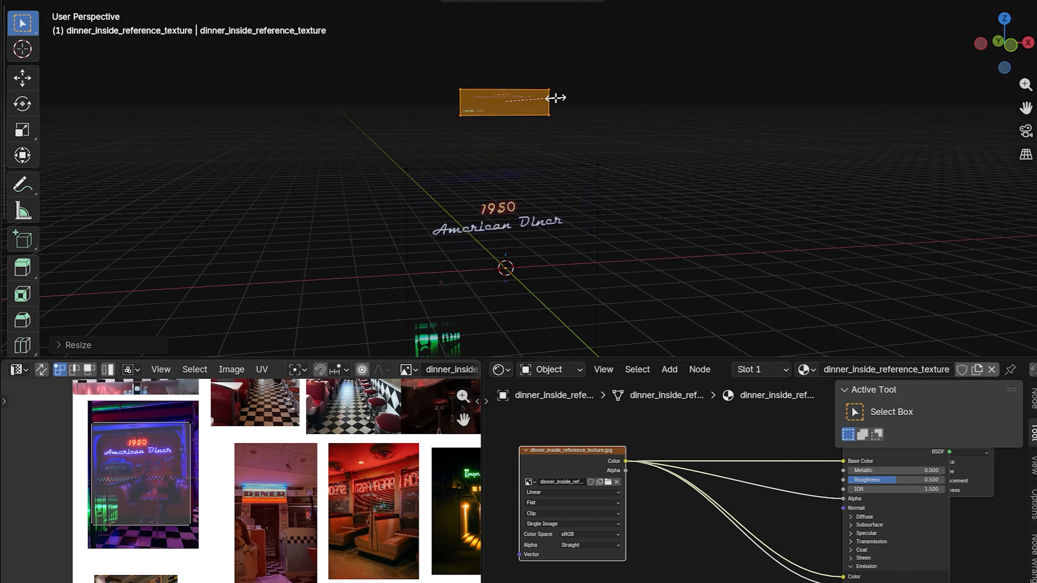
click(554, 98)
key(g)
click(588, 146)
Step: Squash the strip's UVs along Y and move them onto the photo with the DINER sign
scroll(120, 486, up, 2)
key(a)
key(s)
key(y)
click(112, 467)
key(g)
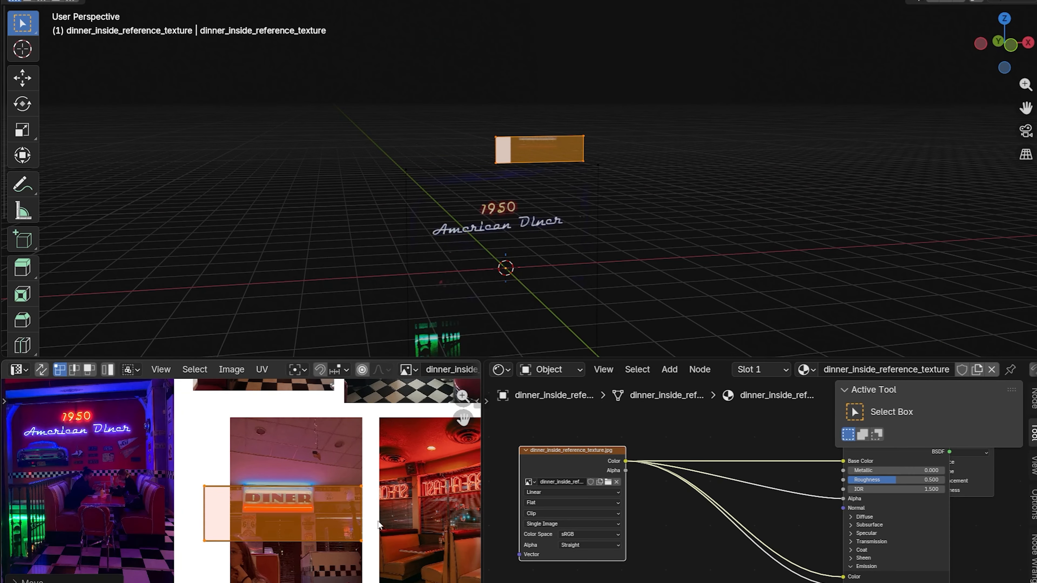
Step: Shrink the strip's UVs and move them over the reversed BREAKFAST neon in the red booth photo
key(g)
key(s)
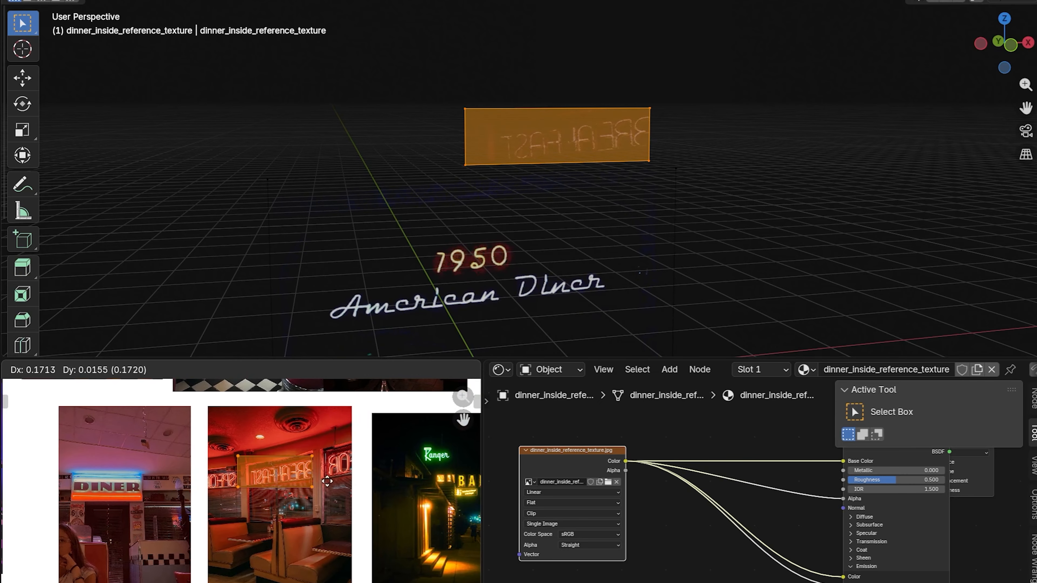
click(338, 482)
scroll(360, 470, up, 3)
middle_drag(366, 467, 305, 478)
key(g)
click(319, 474)
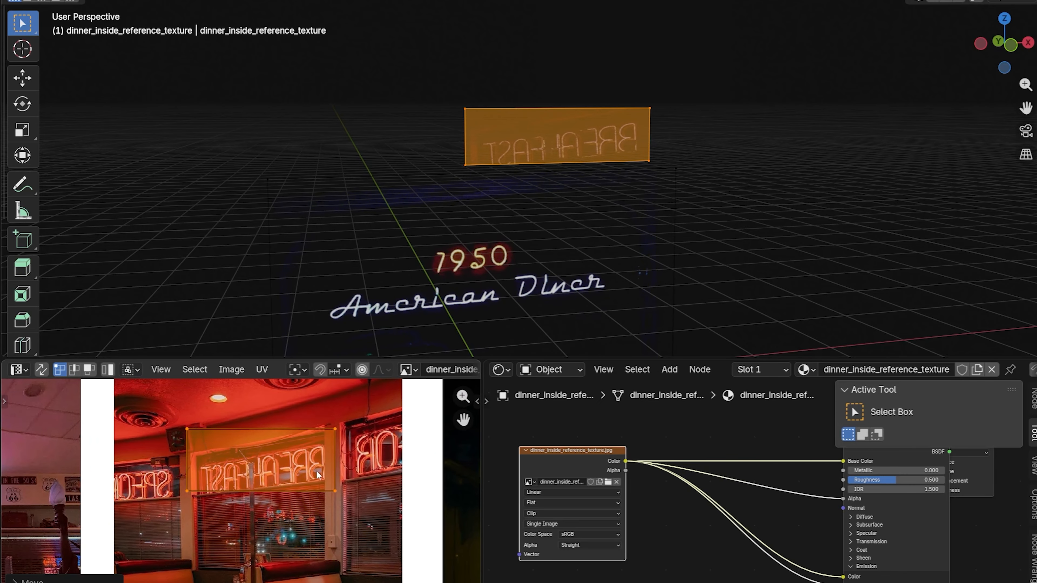
Step: Shift the left and right UV corner pairs so the island follows the slant of the BREAKFAST lettering
drag(164, 410, 218, 505)
key(g)
click(222, 527)
drag(313, 408, 354, 509)
key(s)
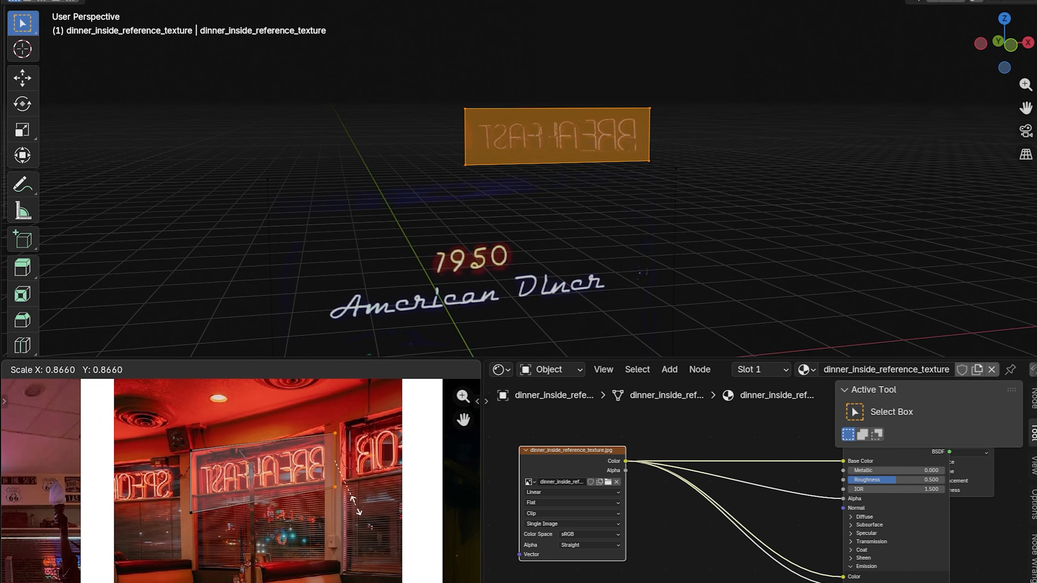
right_click(352, 506)
key(g)
click(350, 500)
Step: Flip the BREAKFAST strip so its lettering reads forward above the American Diner sign
drag(134, 419, 234, 549)
key(Tab)
scroll(517, 170, down, 4)
middle_drag(516, 170, 529, 167)
click(566, 147)
scroll(566, 148, up, 3)
Step: Duplicate the BREAKFAST strip along X and remap the copy with an Angle Based unwrap placed over the Ranger BAR photo
key(Tab)
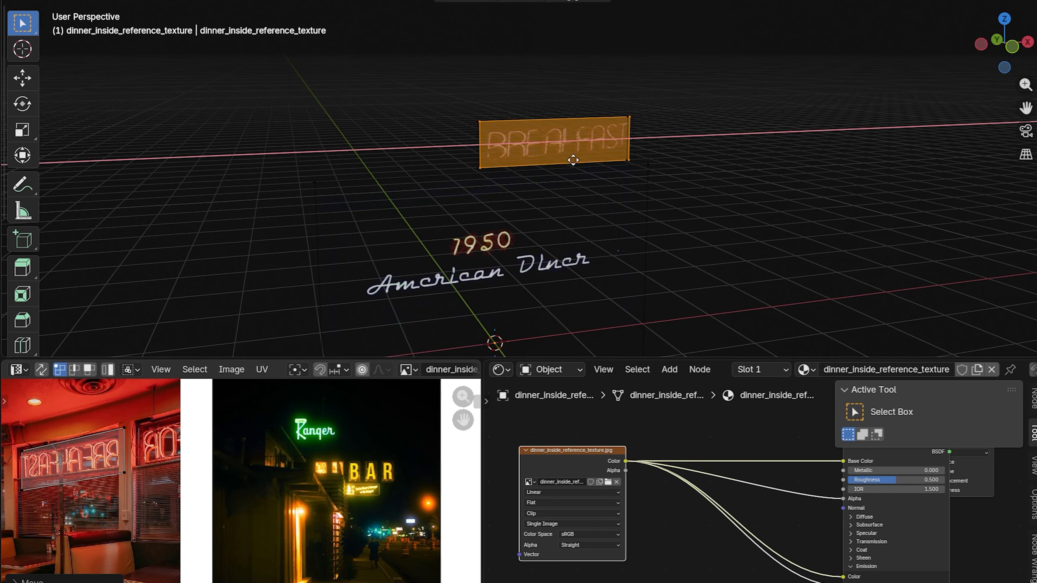
key(u)
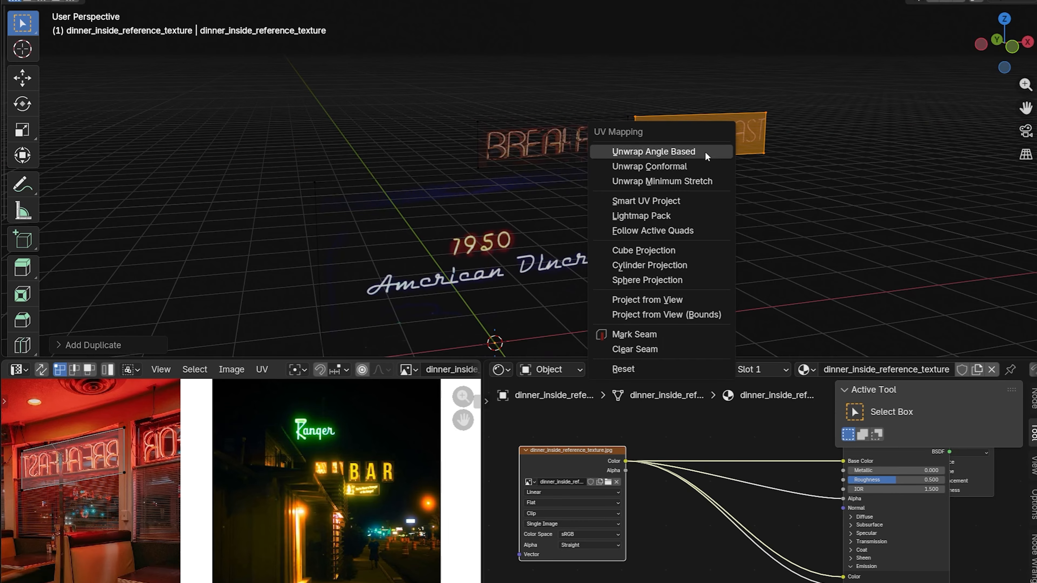
click(661, 151)
key(s)
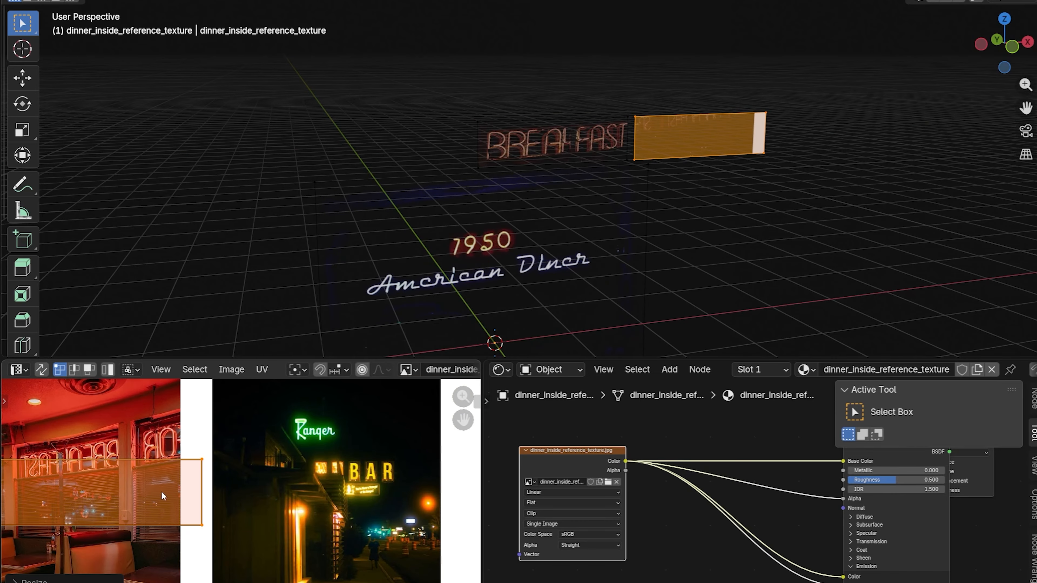
key(g)
click(406, 486)
key(s)
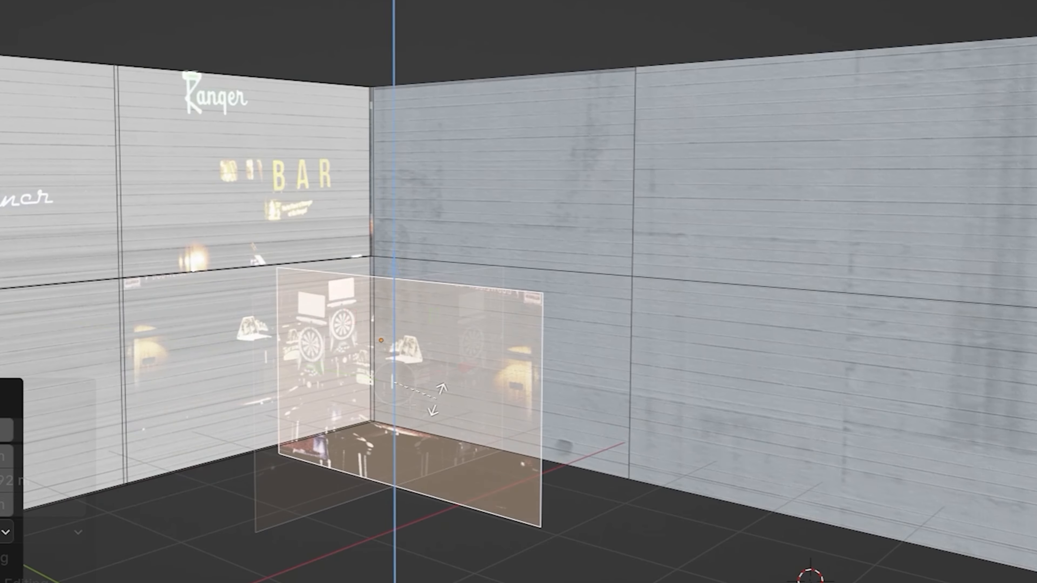
Step: Move the arcade machine along X into position near the corner of the neon-lit room
key(x)
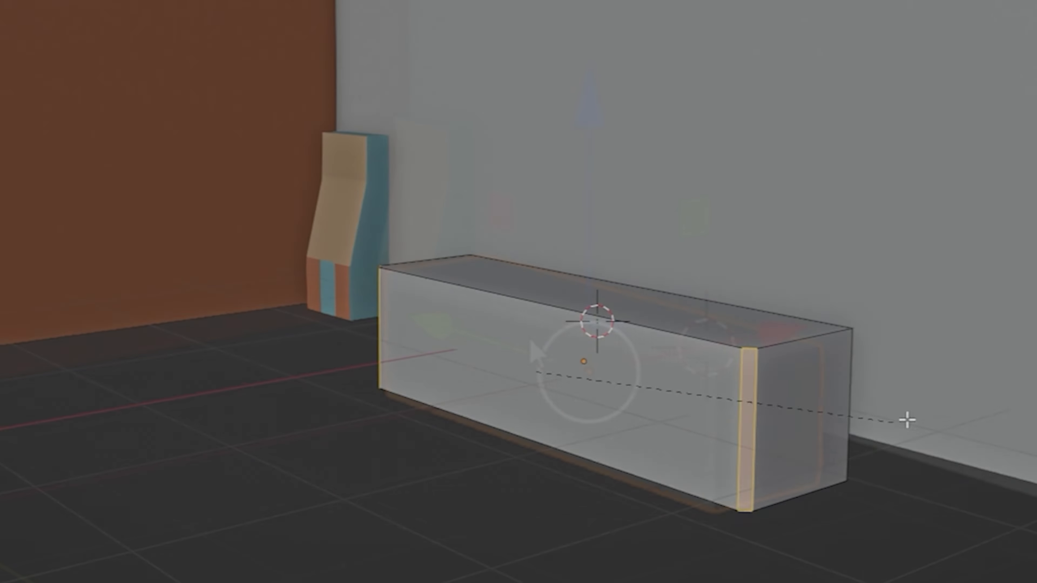
key(ctrl+b)
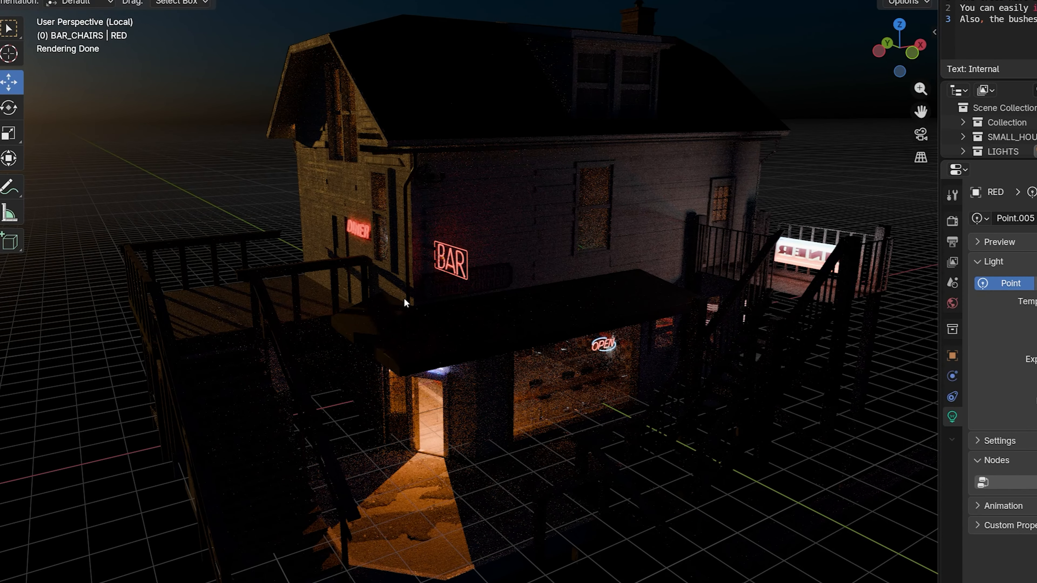
Step: Set the RED point light at the BAR sign to a Power of 200, tint it orange-red and reduce the Power to 50
click(443, 259)
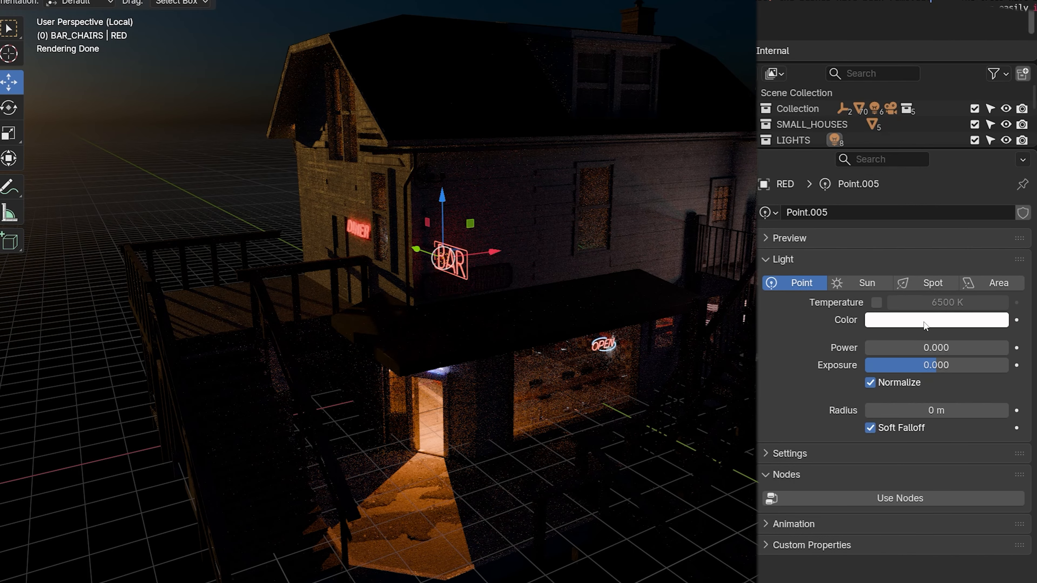
click(925, 322)
click(922, 344)
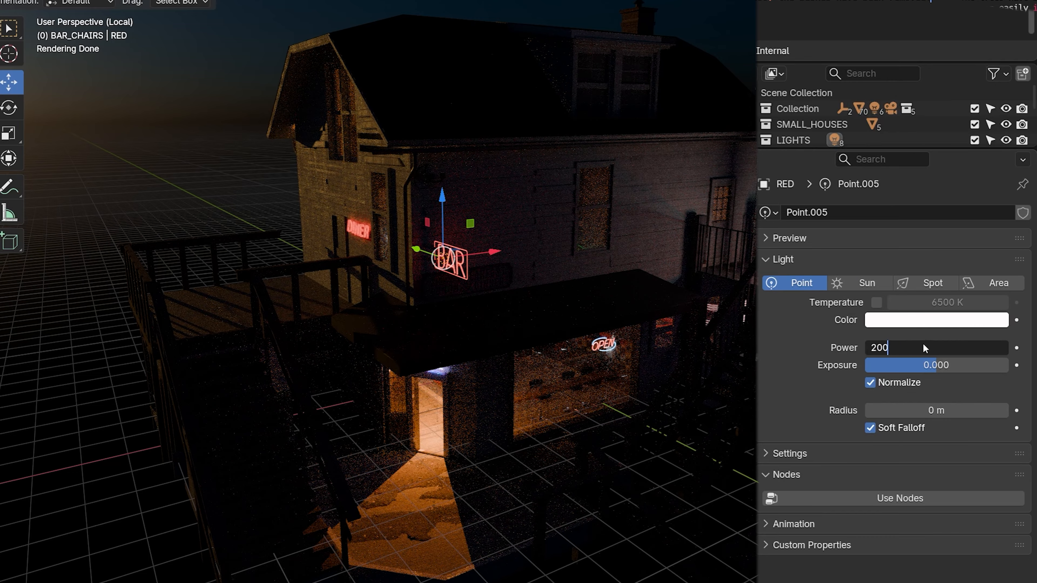
key(Return)
click(938, 323)
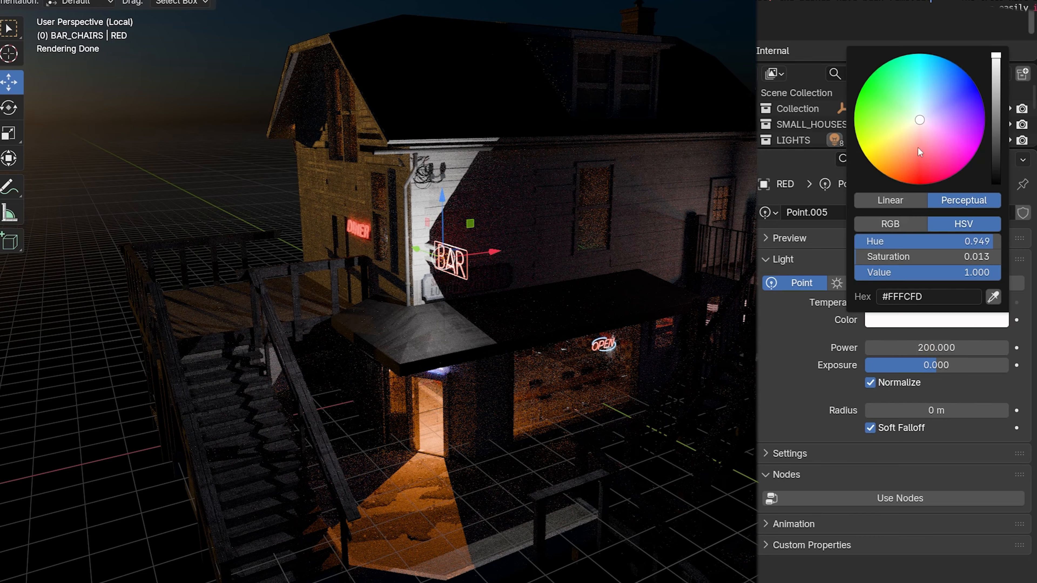
drag(918, 148, 908, 169)
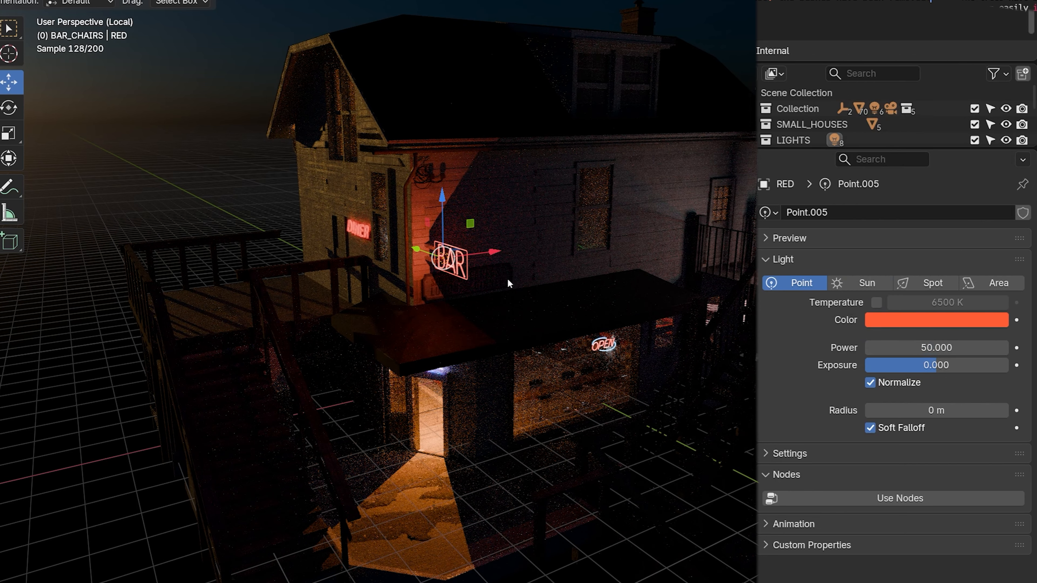
Step: Duplicate the red point light about 0.3 m along X beside the BAR sign
key(shift+d)
key(x)
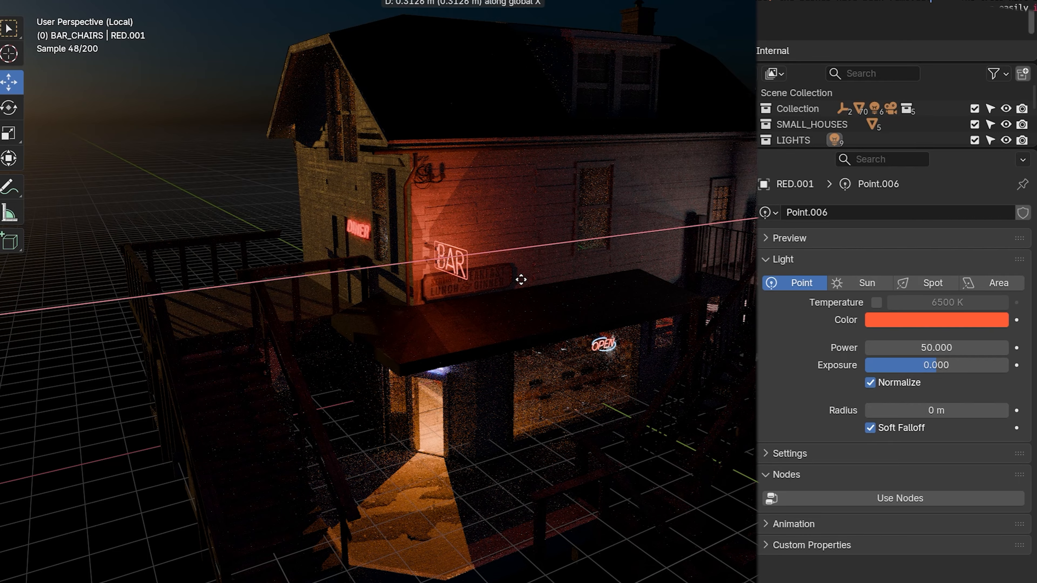
click(521, 280)
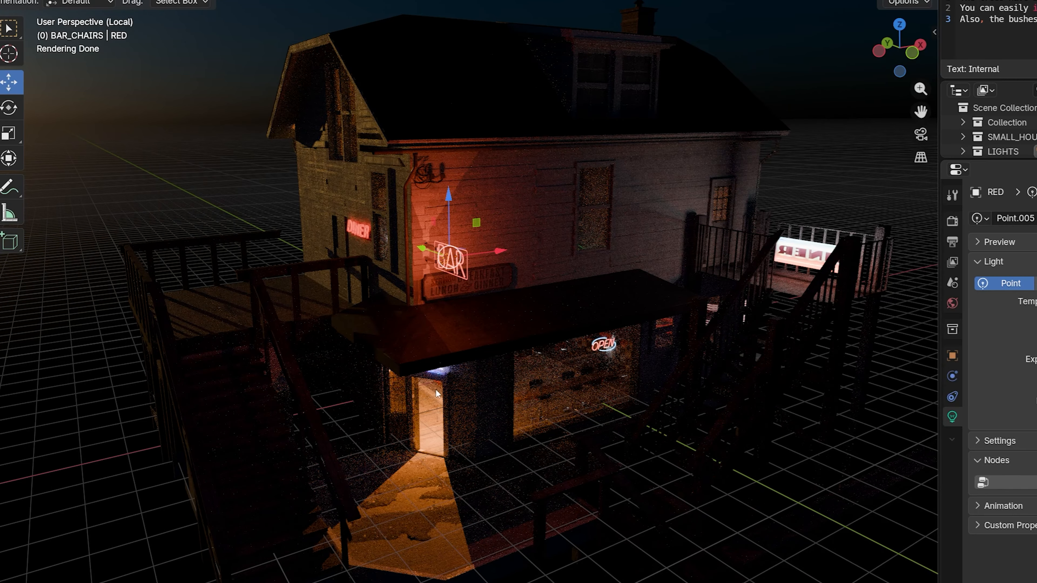
Step: Try removing the area light inside the bar entrance and undo the deletion
click(437, 393)
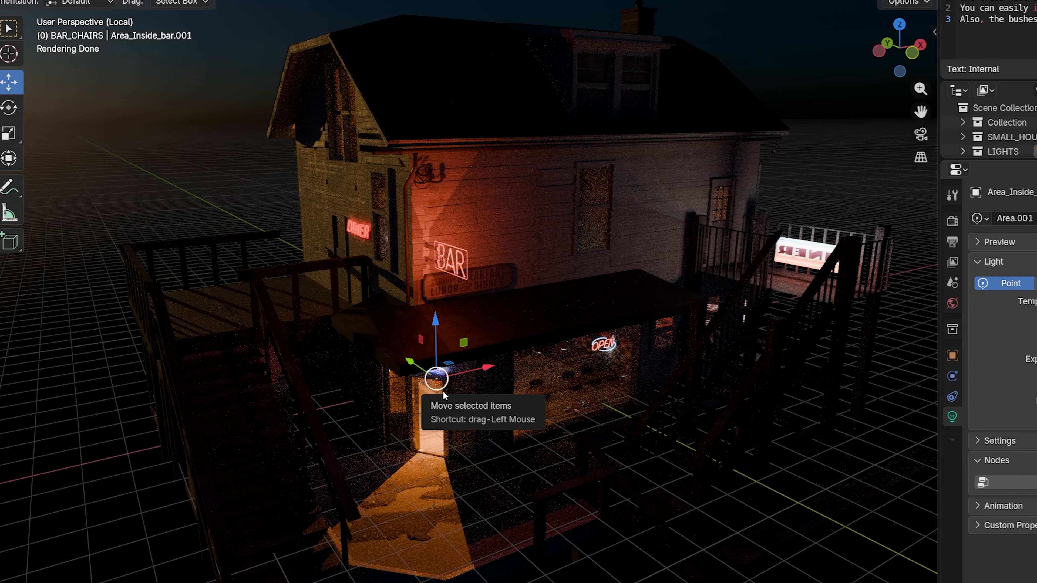
key(Delete)
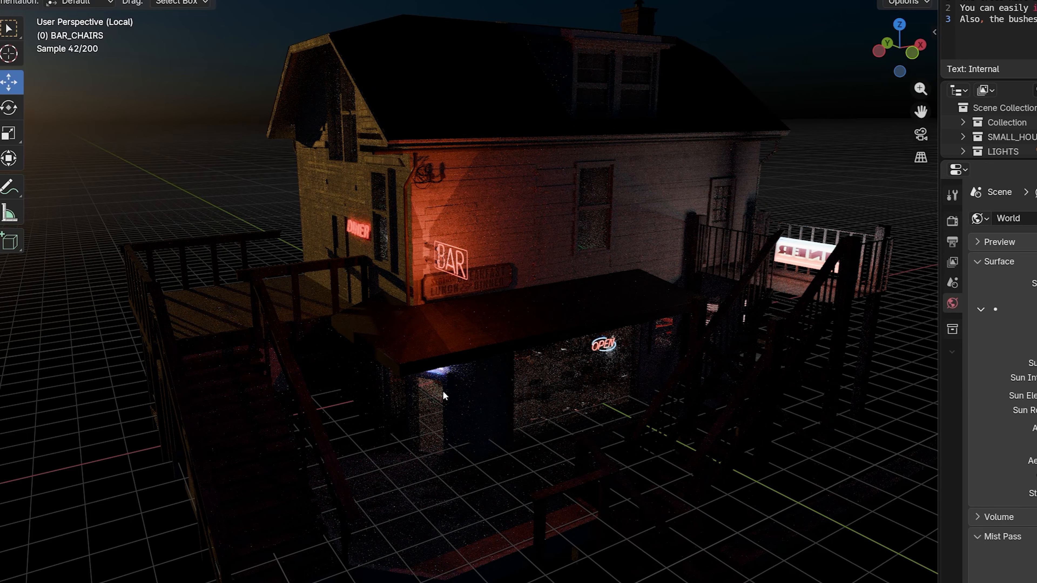
key(ctrl+z)
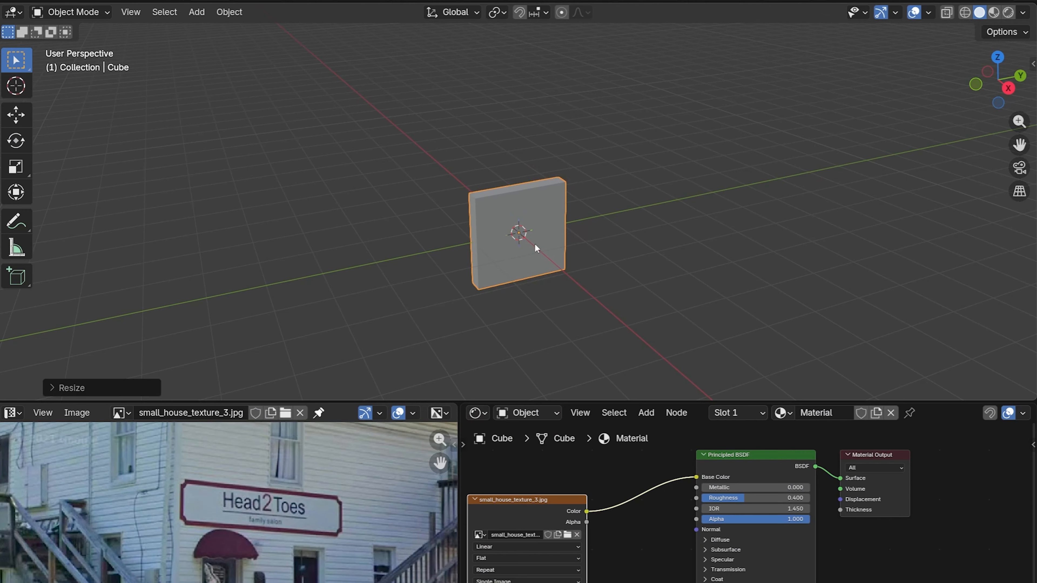
Step: Stretch the flattened cube about 3.5 times along Y into a long sign board and apply its scale
key(s)
key(x)
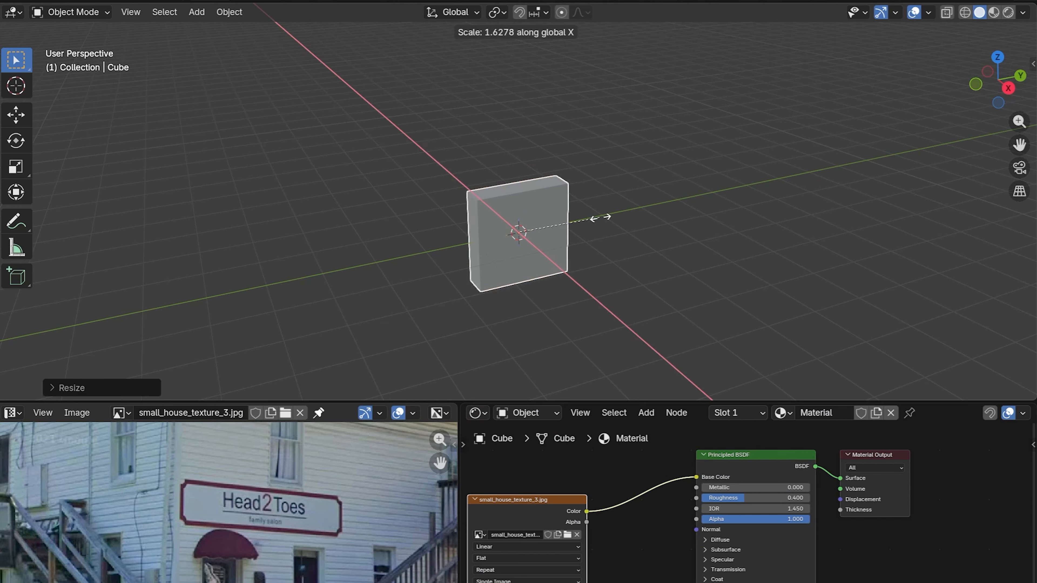
right_click(675, 209)
key(s)
key(y)
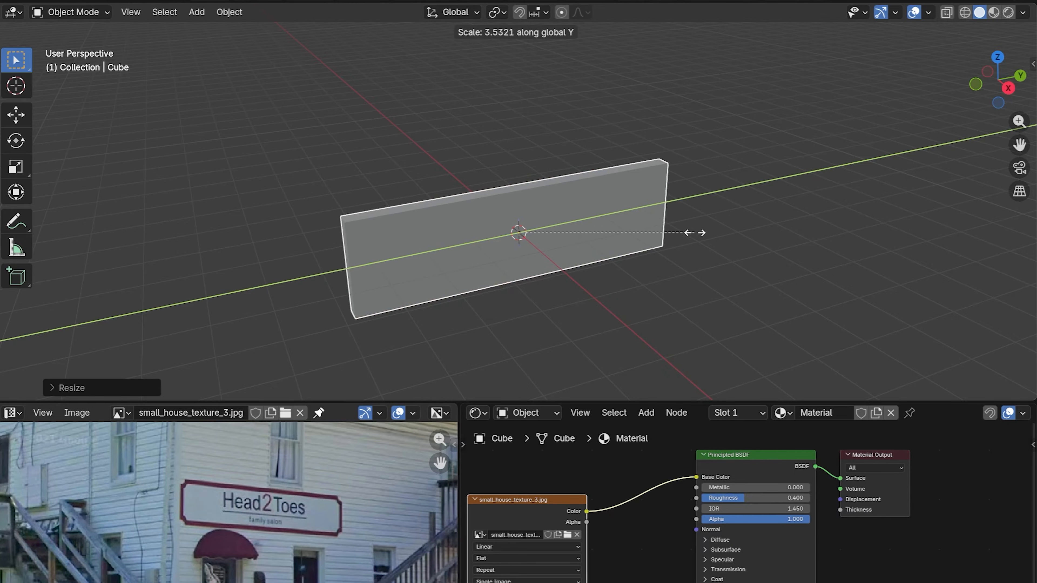
click(693, 232)
key(ctrl+a)
click(413, 272)
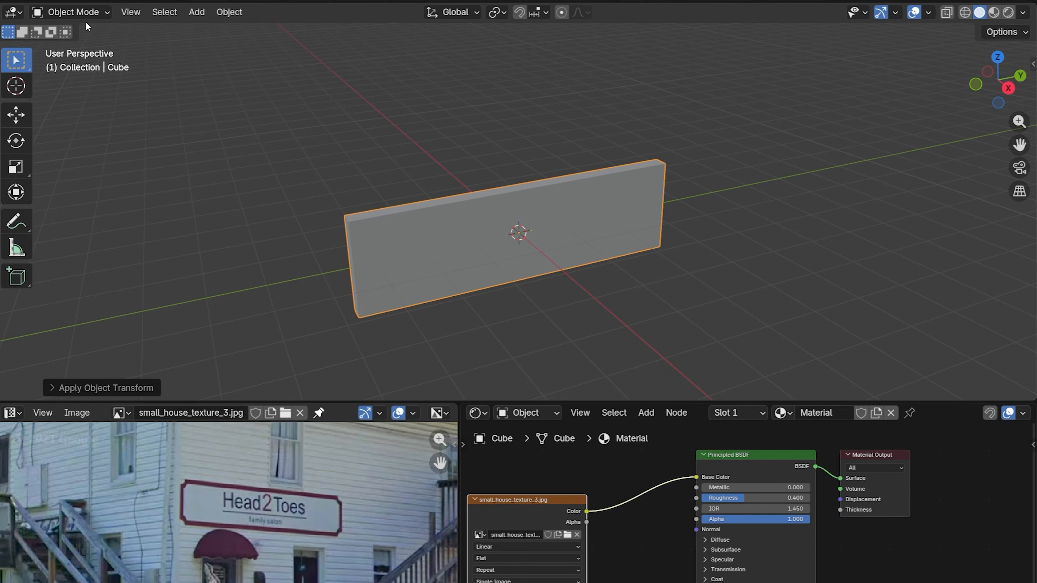
Step: Bevel the sign board's four corner edges about 0.605 m with 10 segments and an inward-curving profile shape of about 0.063
key(Tab)
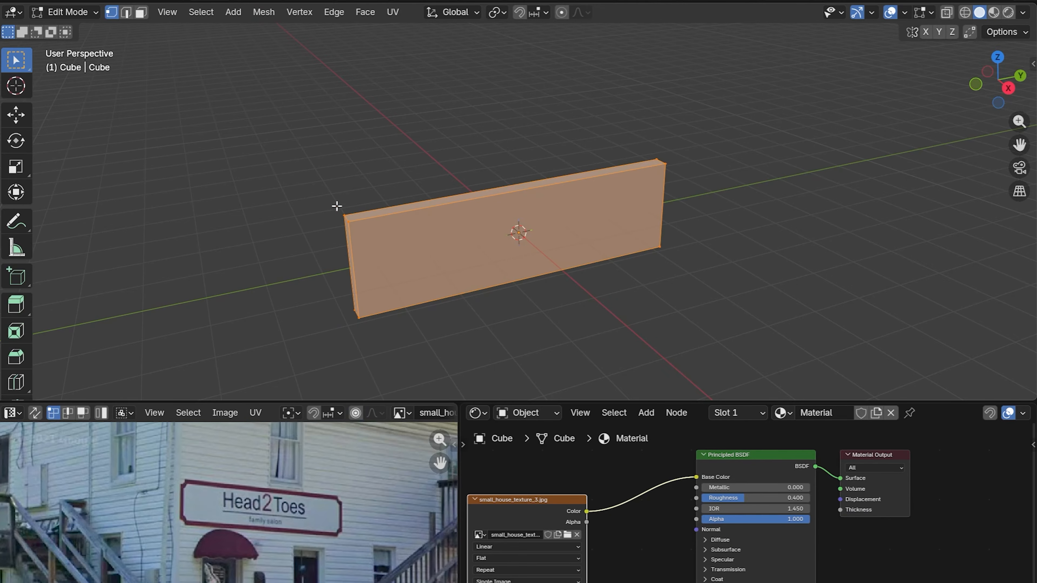
key(2)
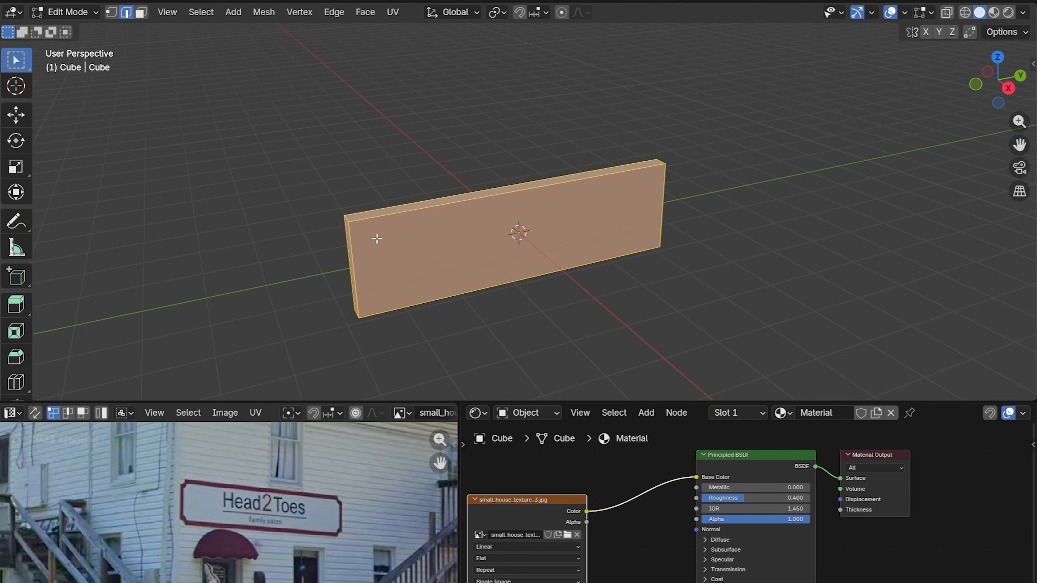
click(643, 169)
click(661, 162)
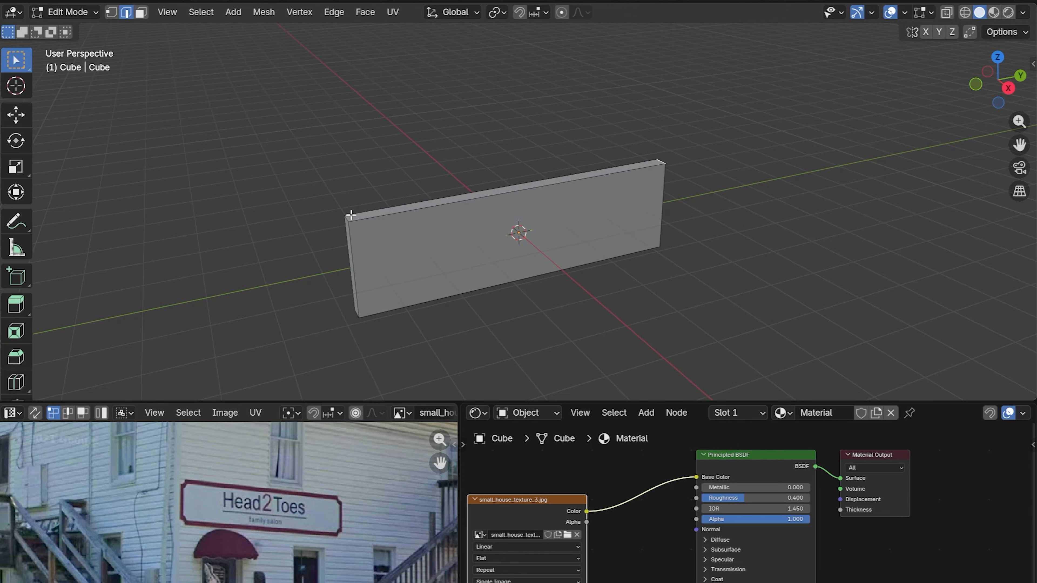
middle_drag(347, 218, 680, 254)
key(ctrl+b)
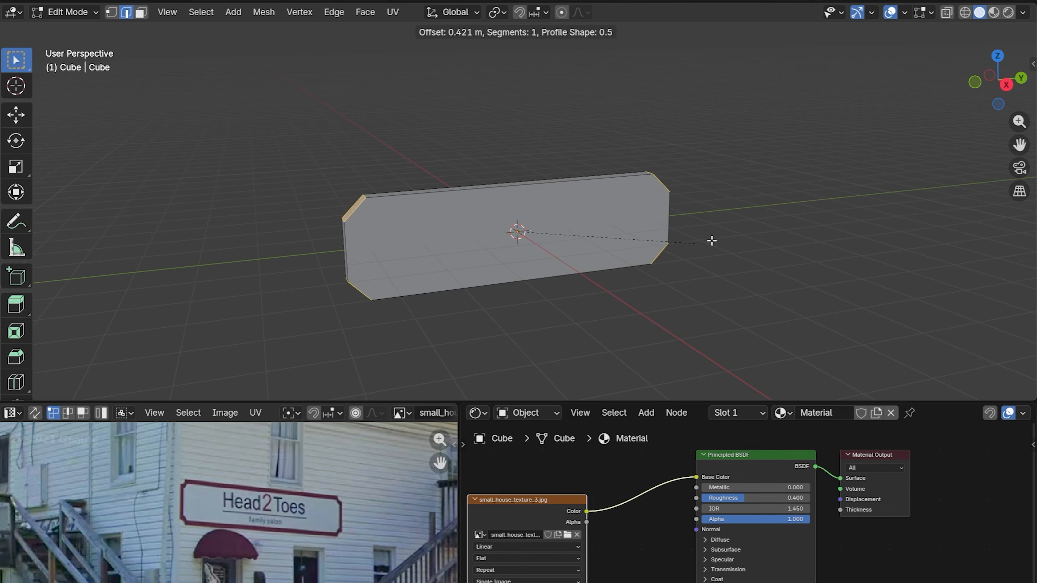
scroll(717, 235, up, 2)
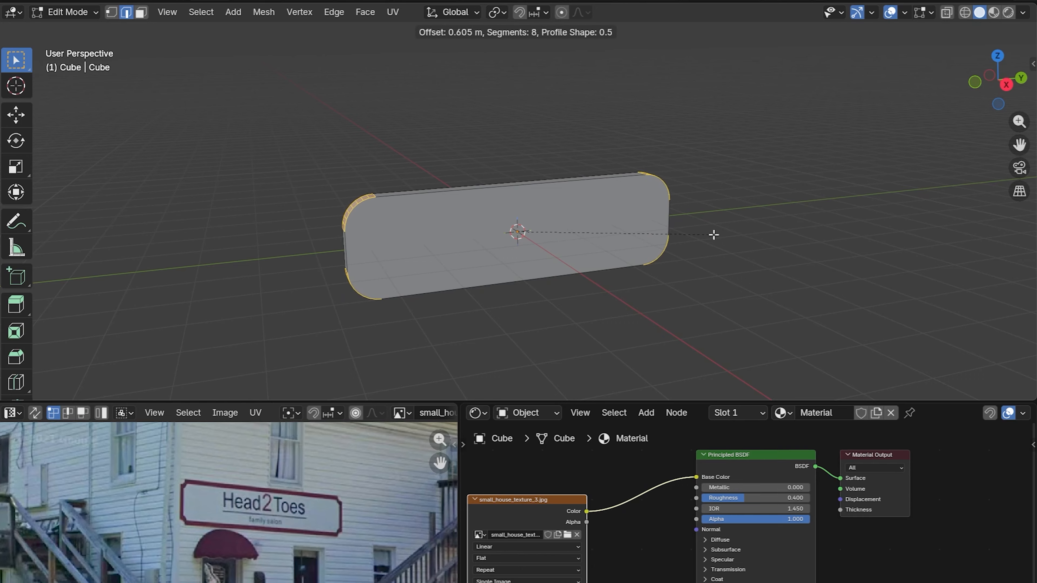
scroll(714, 235, up, 1)
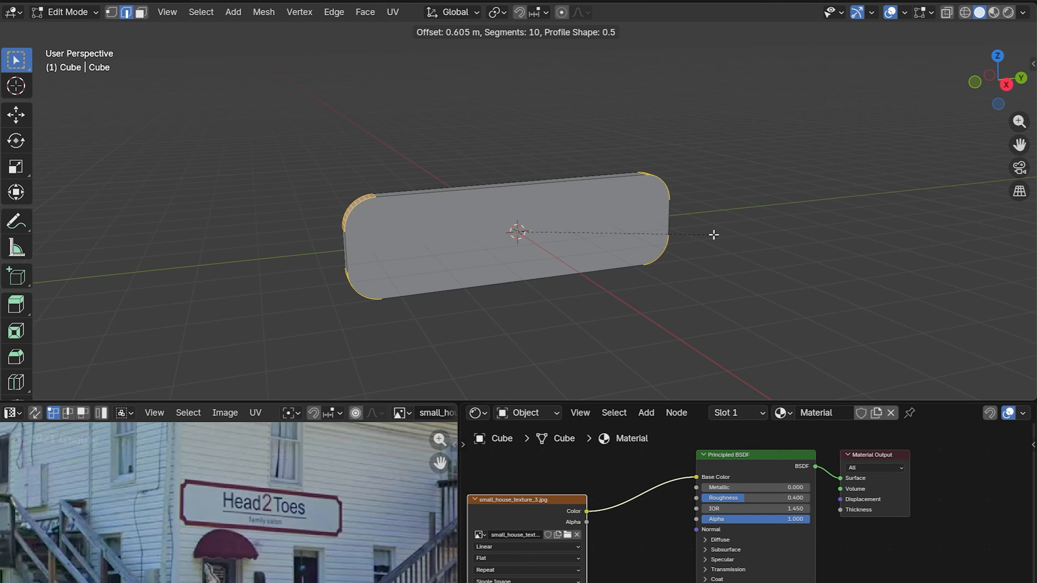
key(p)
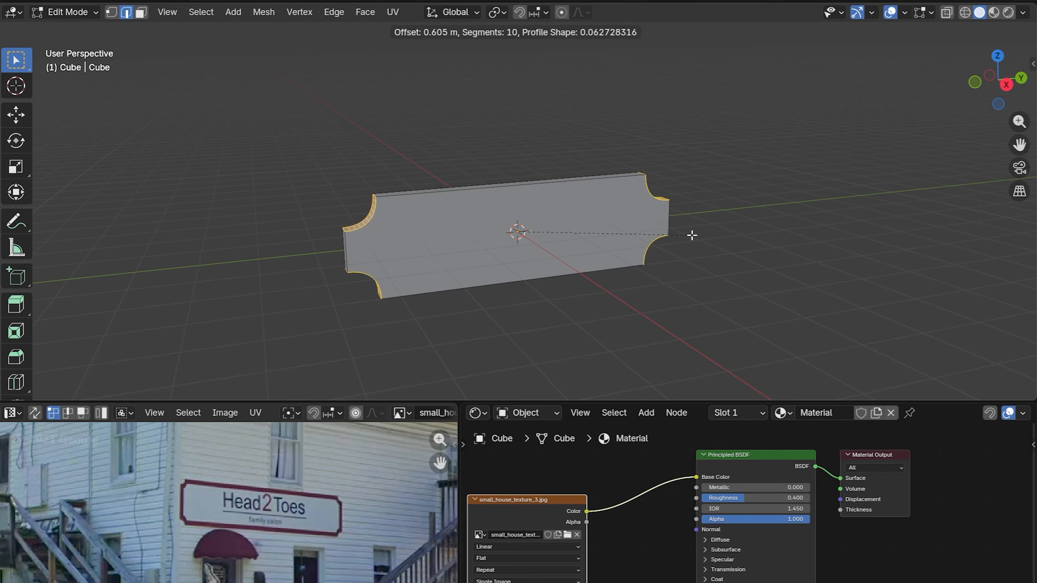
click(692, 235)
Step: Inset the sign board's large faces about 0.075 m to form a border and scale the inner faces to about 0.986
key(3)
key(a)
key(i)
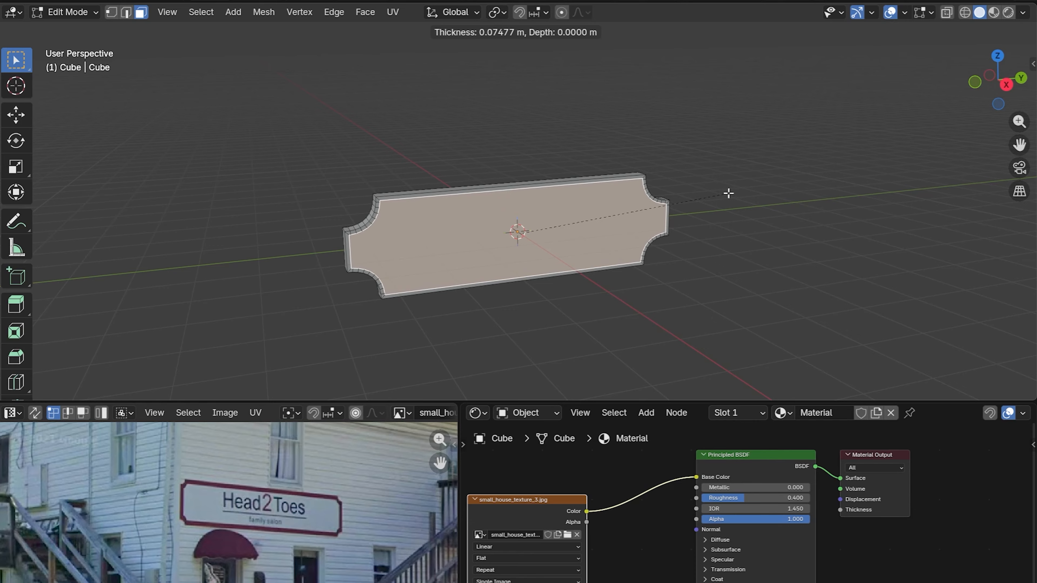
click(729, 193)
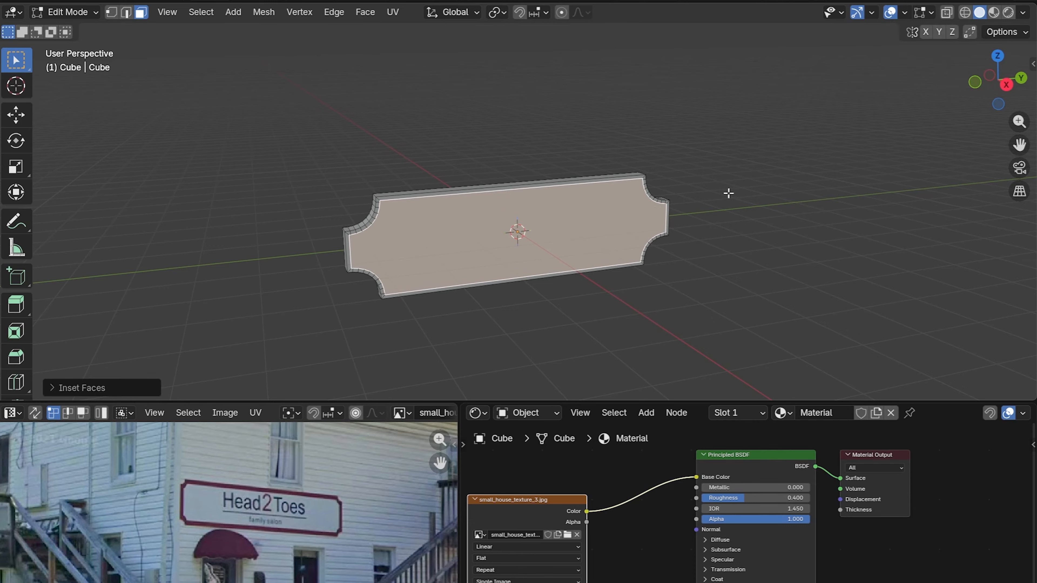
key(s)
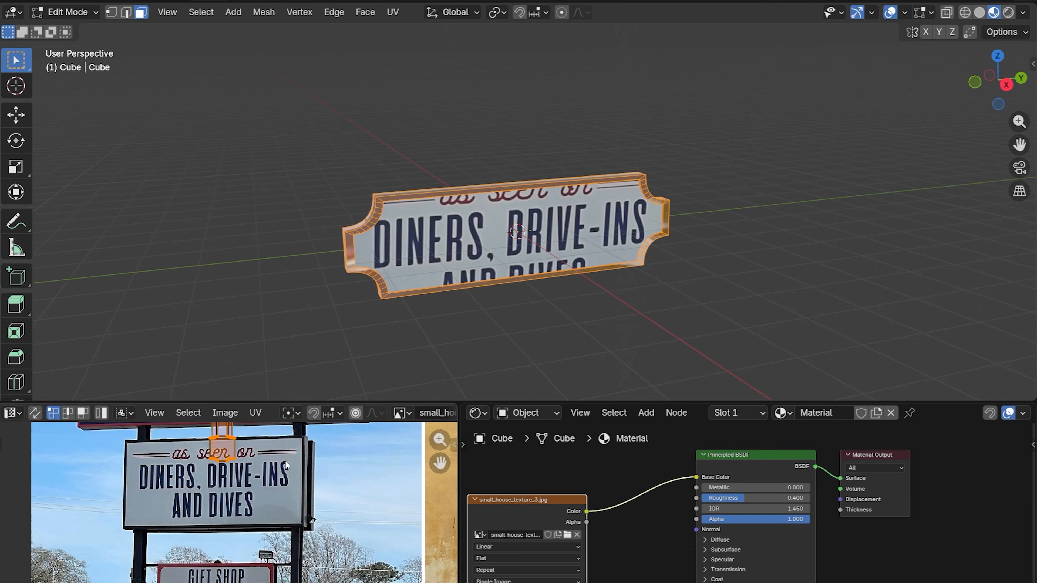
Step: Scale the sign board's UVs down to about 0.23 over the Virginia Diner sign in the photo
key(s)
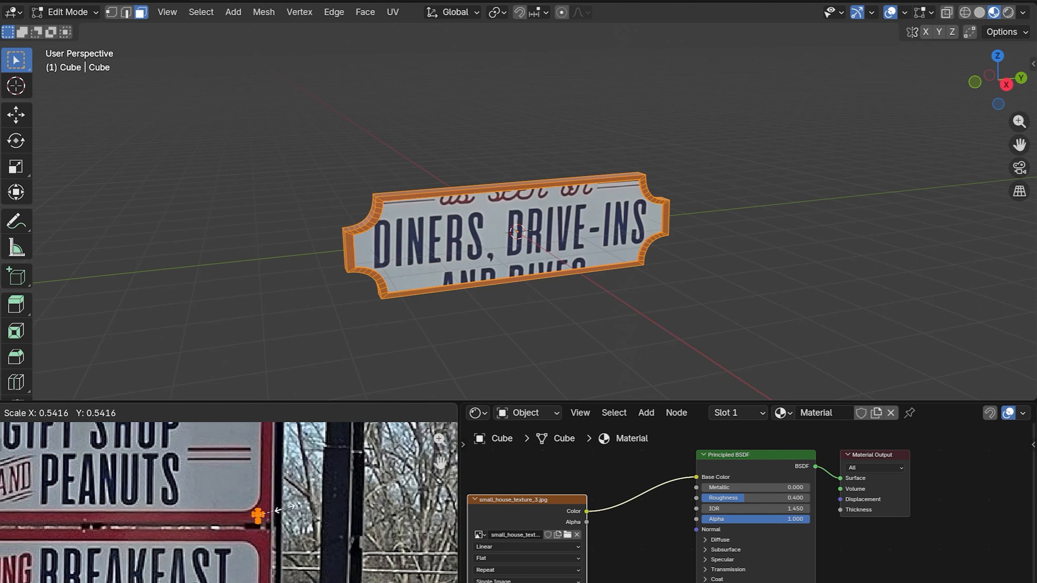
key(Return)
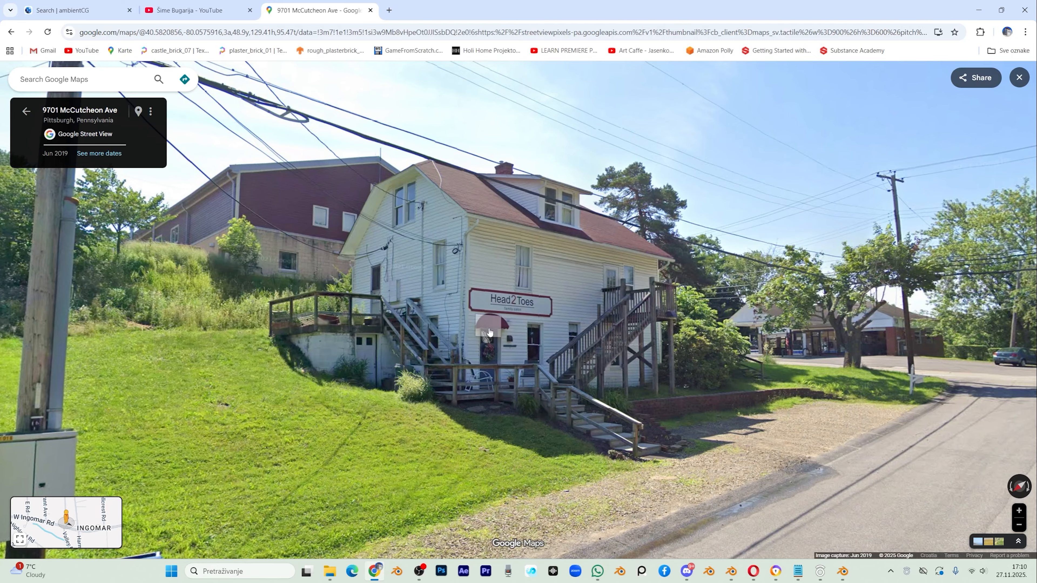
Step: Examine the white Head2Toes house and its surroundings from several Street View positions along the road
click(939, 396)
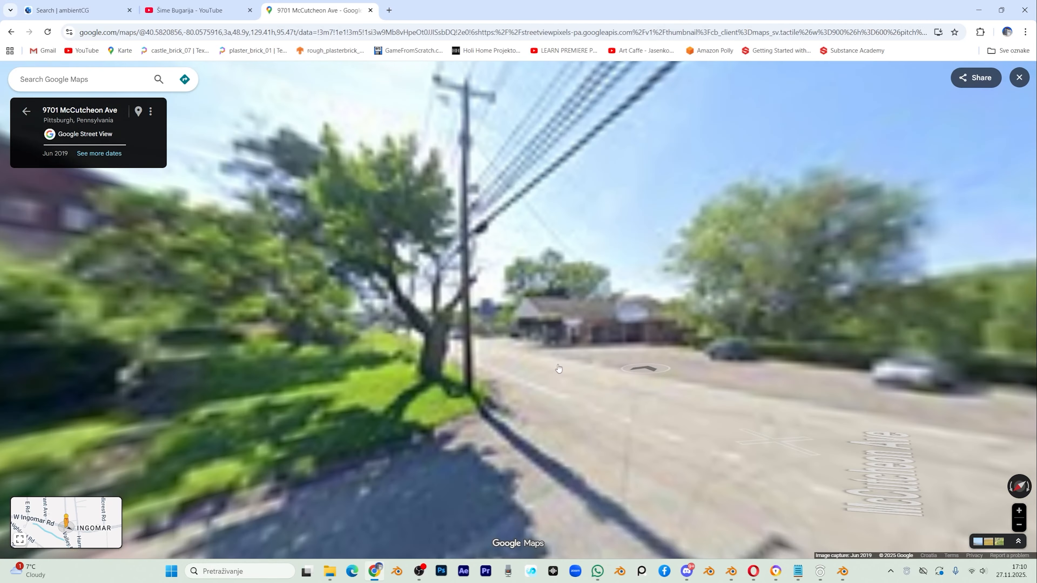
drag(262, 408, 564, 412)
drag(102, 410, 272, 417)
click(271, 415)
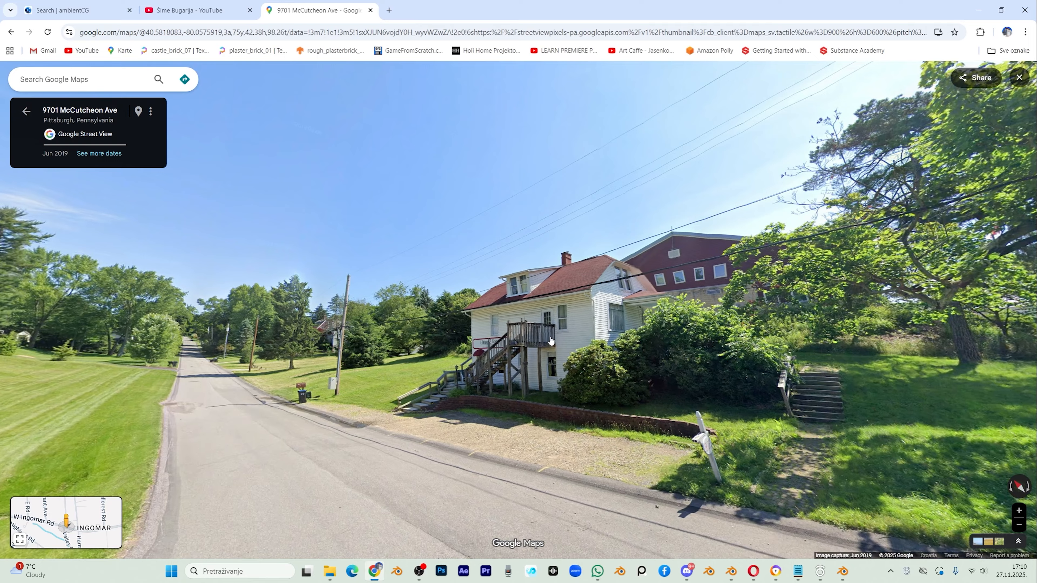
drag(812, 371, 456, 353)
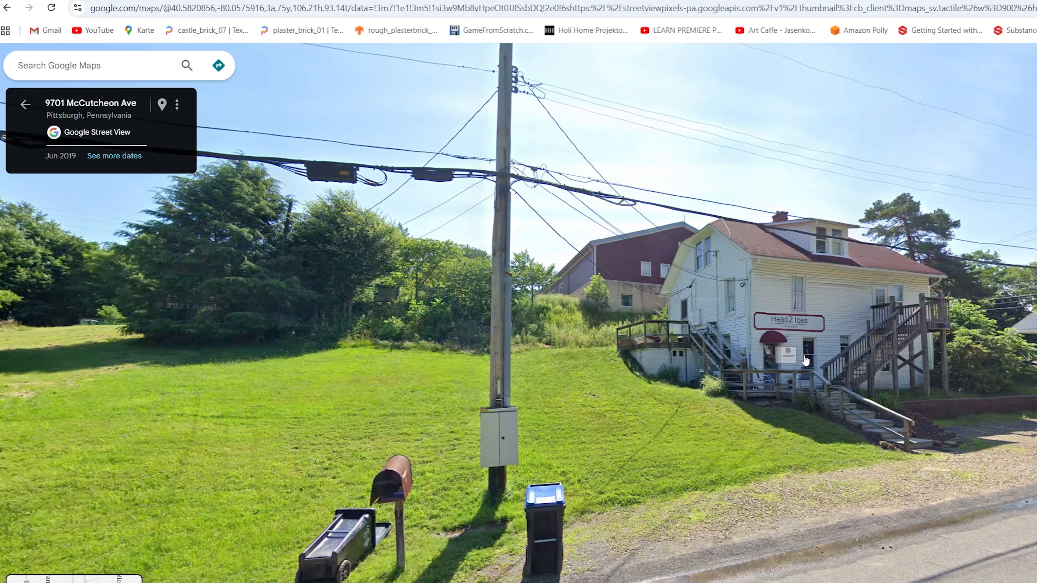
Step: Switch to Blender and place tree_28 from the SMART_TREES asset library beside the path in the American house scene
mouse_move(885, 582)
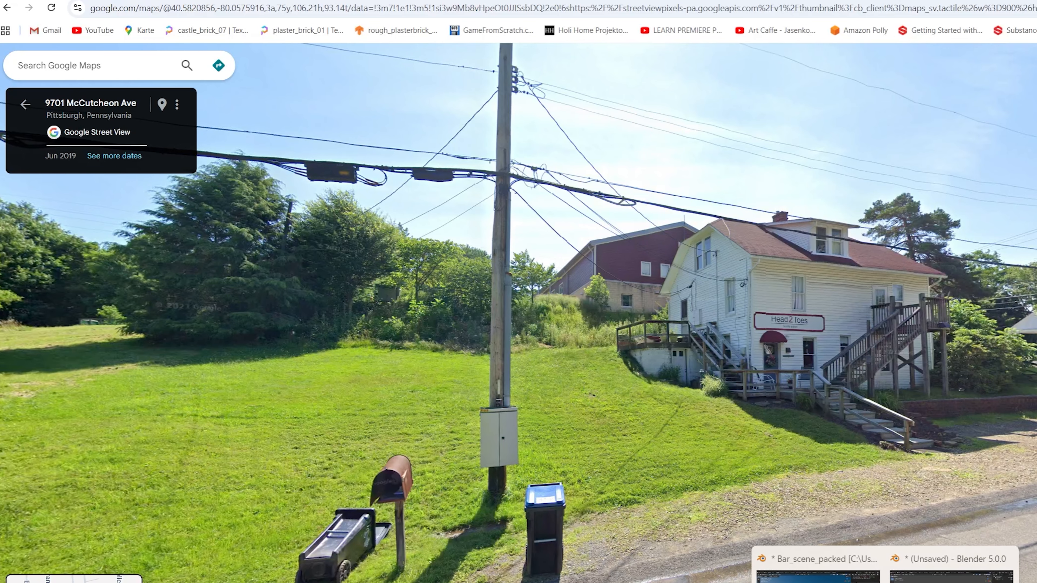
click(817, 576)
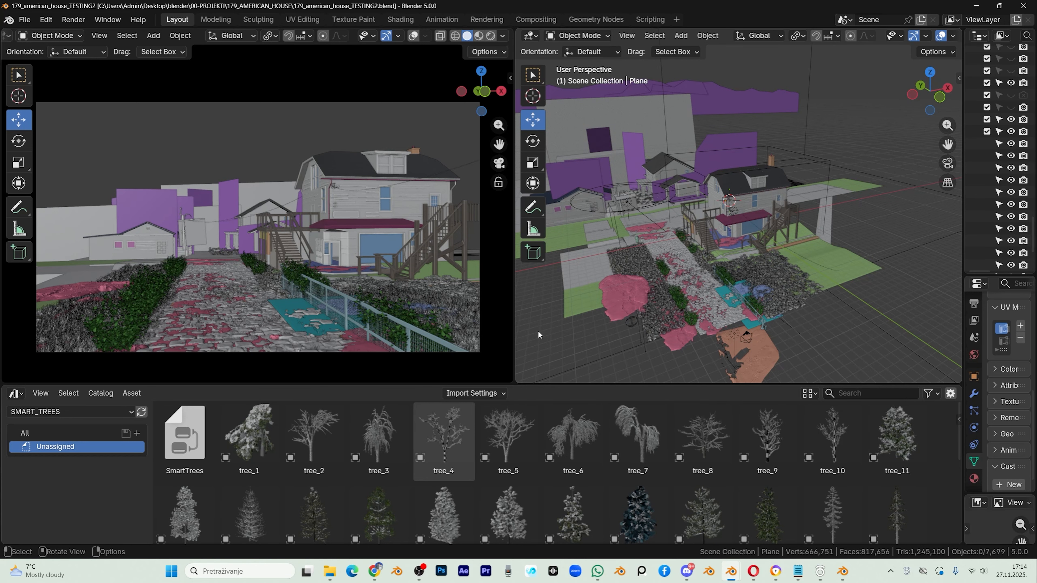
scroll(419, 505, down, 3)
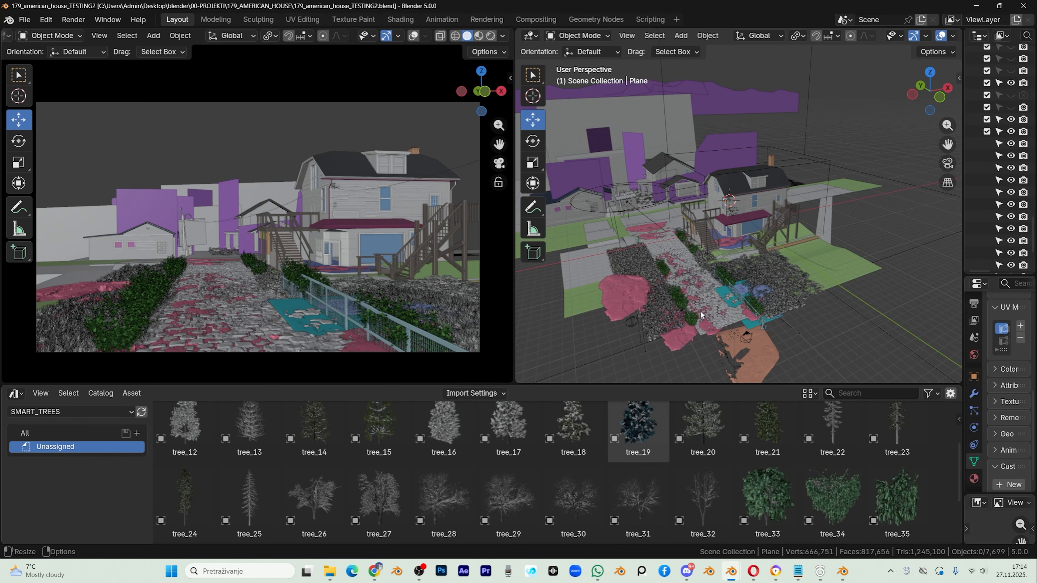
scroll(666, 301, up, 2)
scroll(666, 316, down, 1)
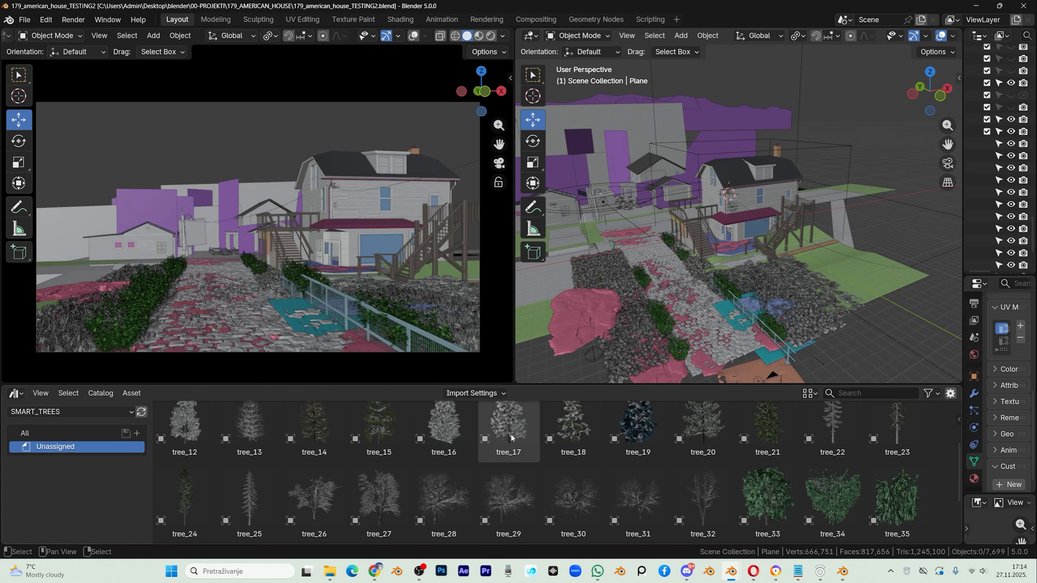
scroll(461, 474, down, 2)
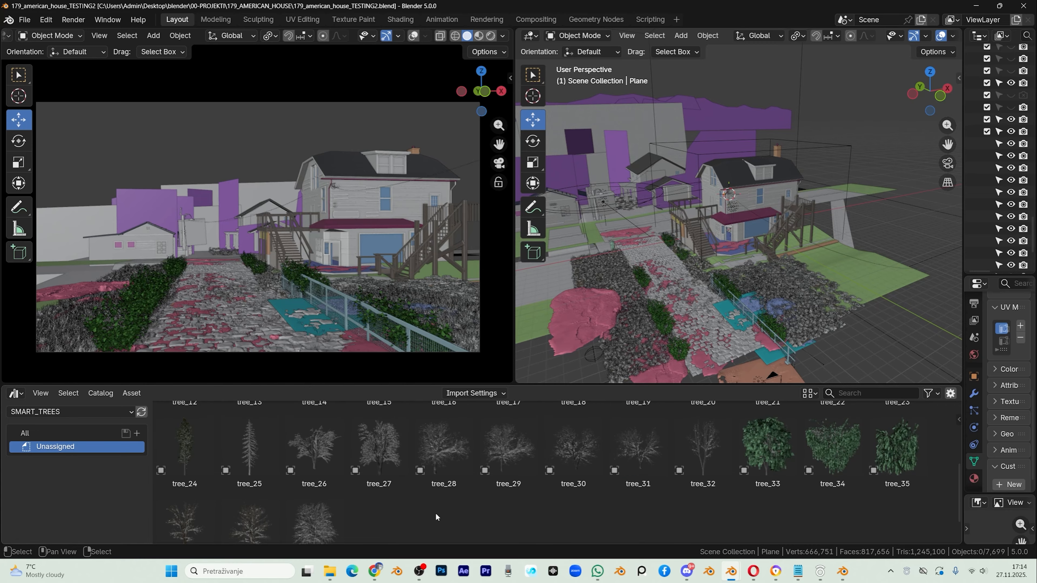
drag(433, 444, 573, 282)
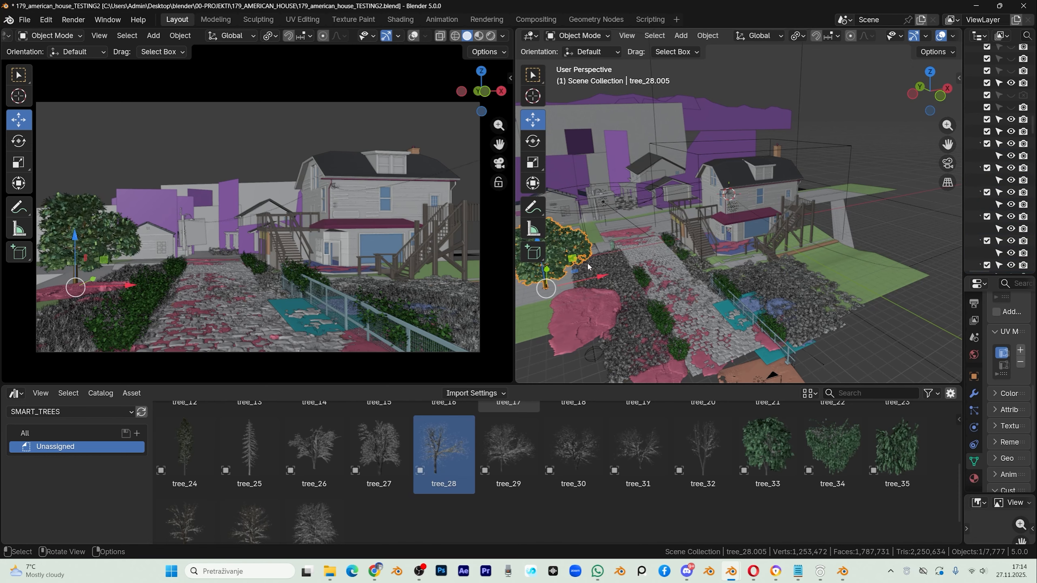
drag(588, 266, 649, 254)
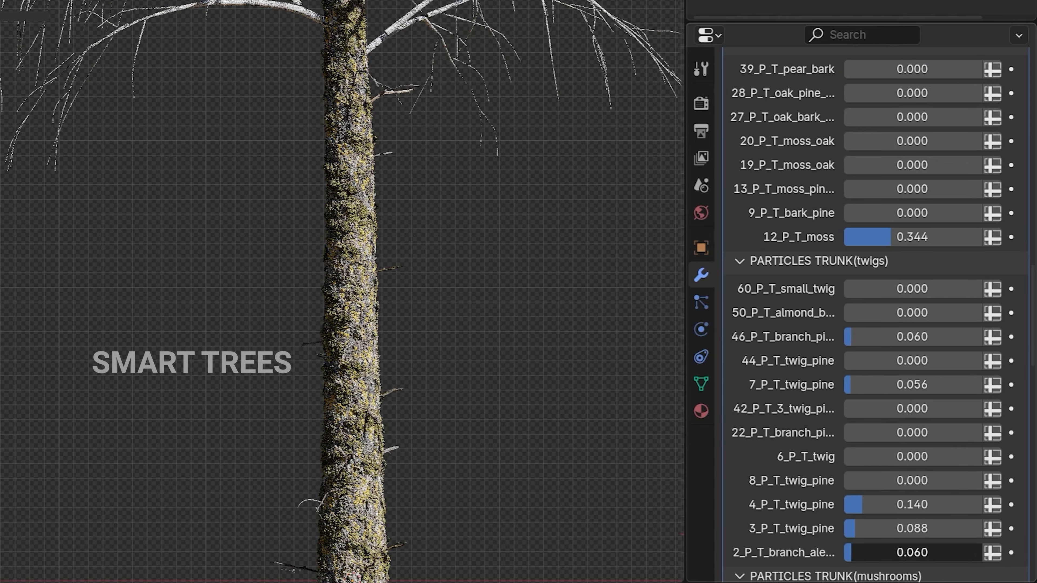
Step: Increase the tree's trunk twig particles and branch leaf particles, with 71_soft_green_leaf at 0.279
drag(853, 394, 876, 417)
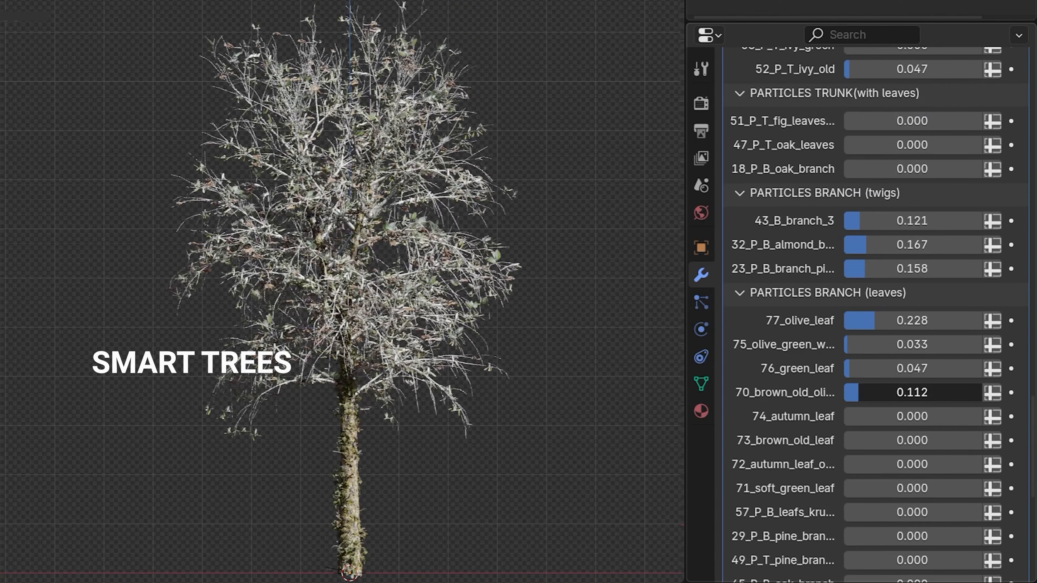
scroll(853, 326, down, 8)
drag(853, 167, 891, 166)
scroll(852, 286, down, 2)
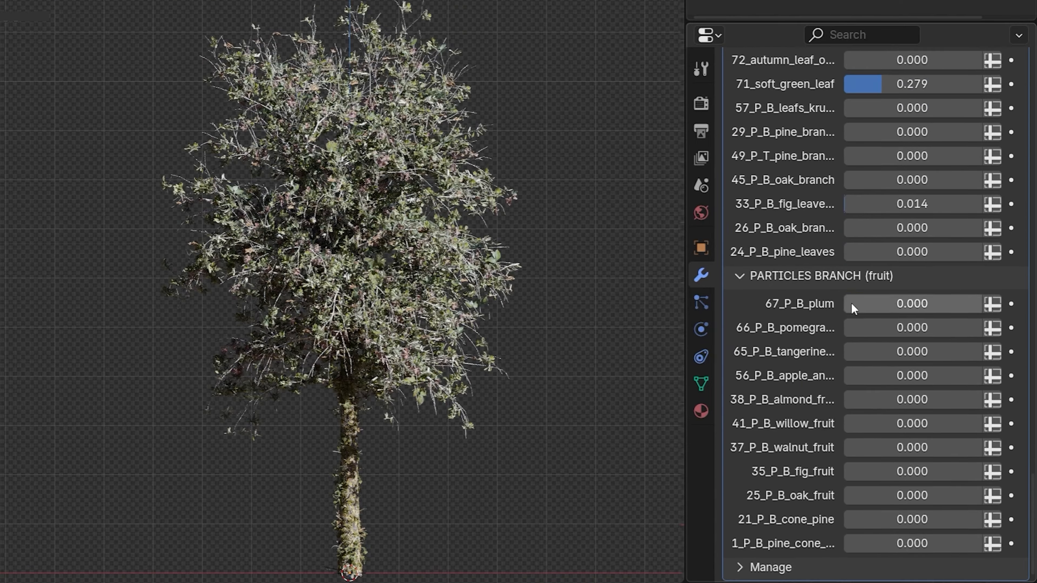
Step: Add pomegranate and tangerine fruit particles to the branches and compare the tree with the GeometryNodes modifier's viewport display off and on
drag(853, 328, 912, 328)
drag(853, 352, 879, 353)
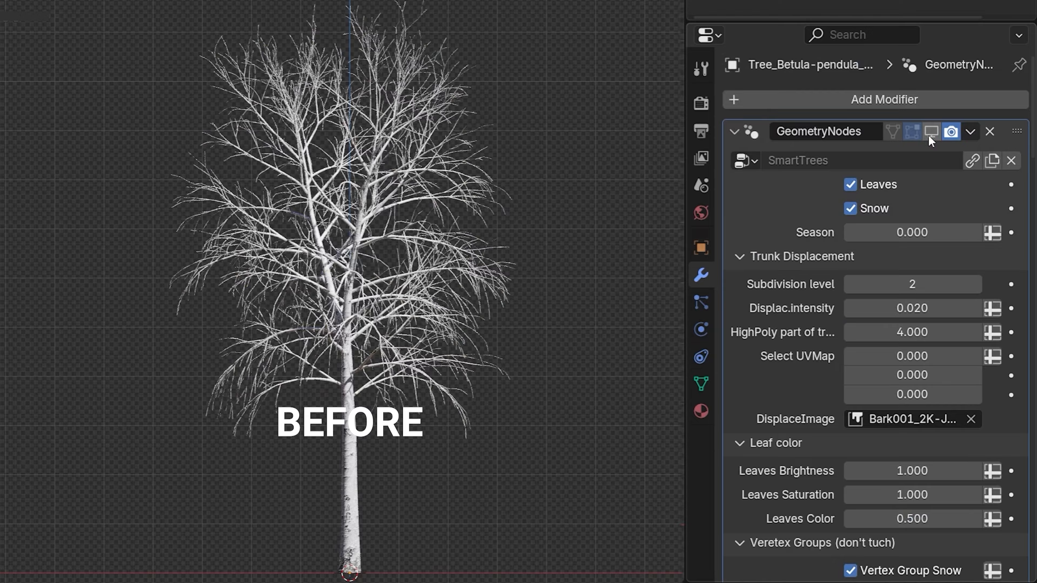
click(928, 134)
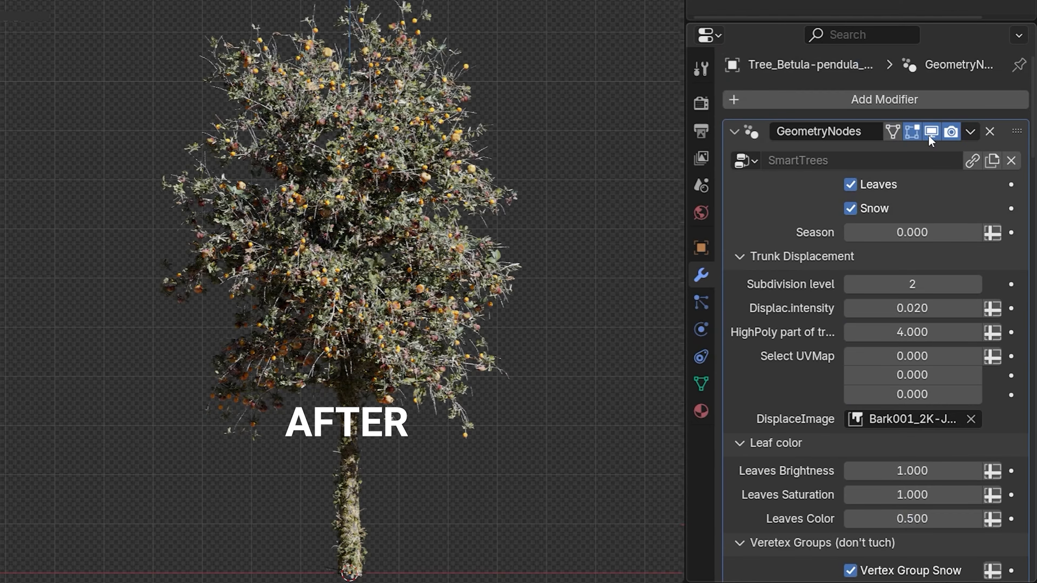
click(928, 135)
click(929, 135)
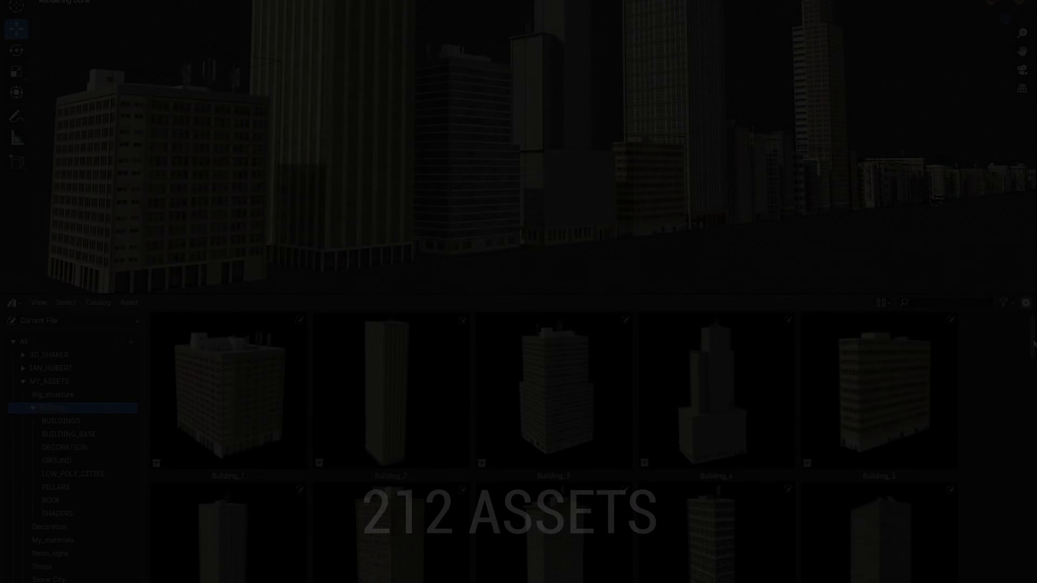
Step: Browse the building asset and the asset library's old lights, electrical boxes and other industrial props
drag(1033, 341, 1031, 517)
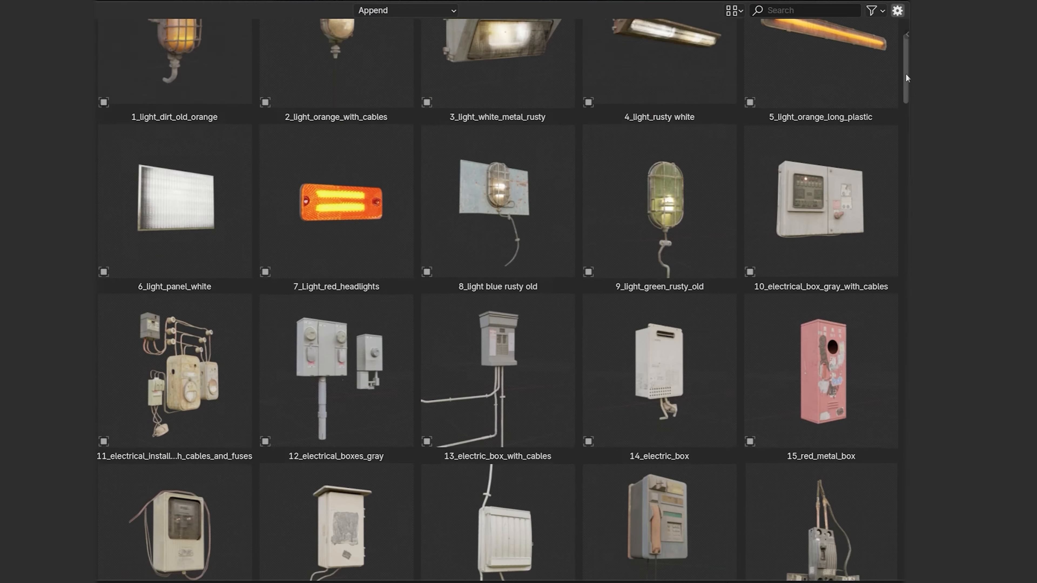
drag(906, 74, 867, 559)
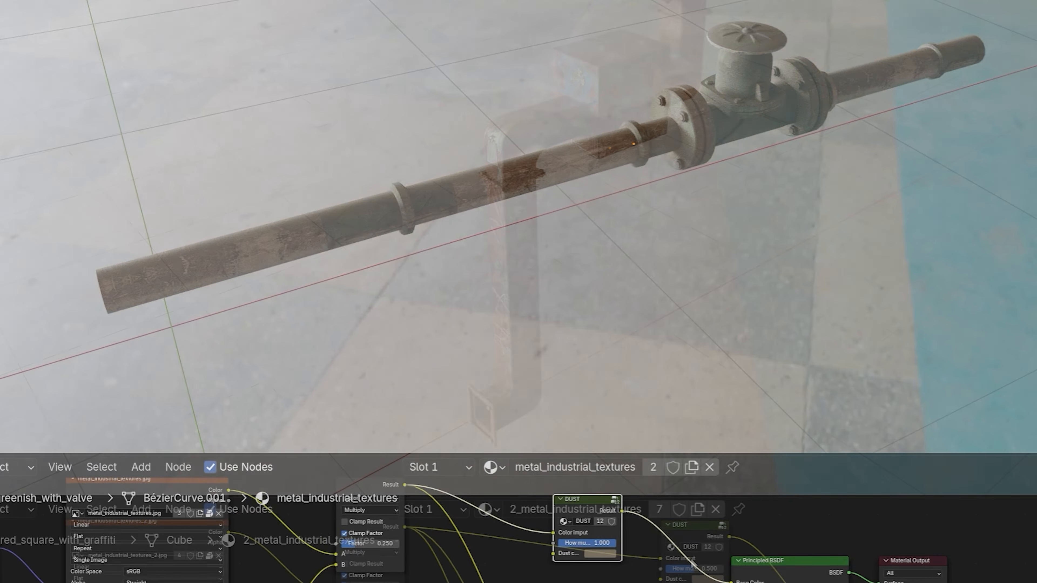